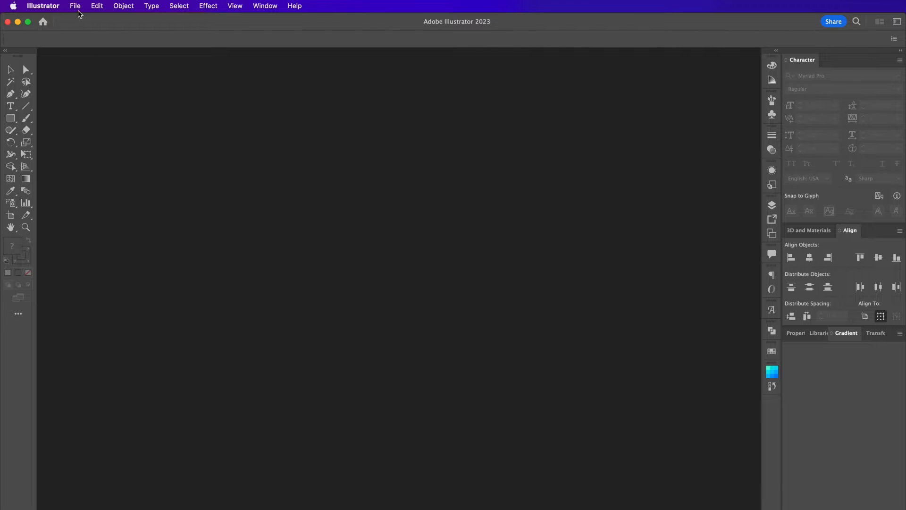
Step: Create a new 12 x 12 in print document in CMYK color with 300 ppi raster effects
{"action": "left_click", "coordinate": [87, 28]}
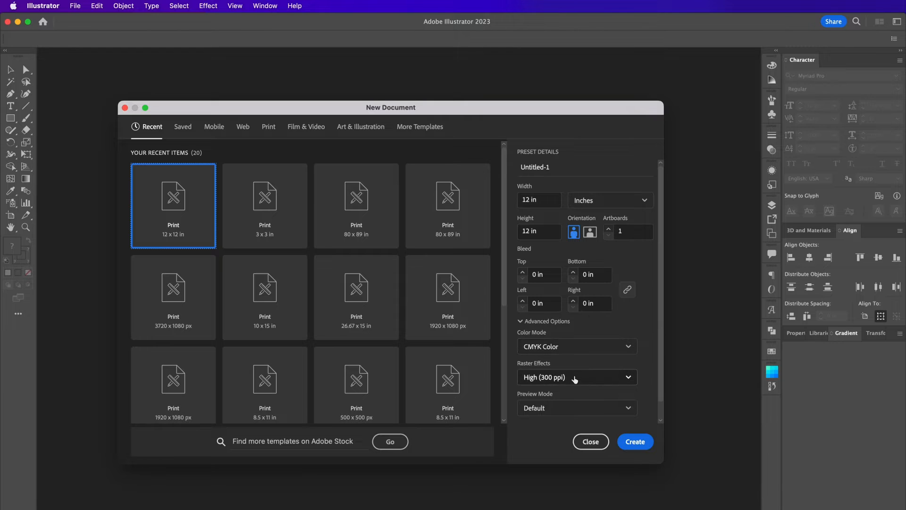
{"action": "left_click", "coordinate": [632, 440]}
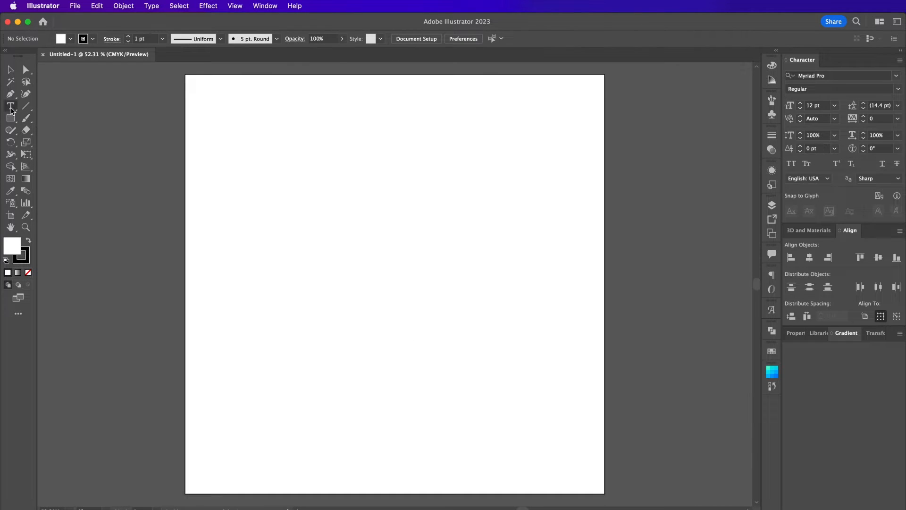
Step: Add the letter U as point text on the artboard and set its size to 930 pt
{"action": "left_click", "coordinate": [12, 109]}
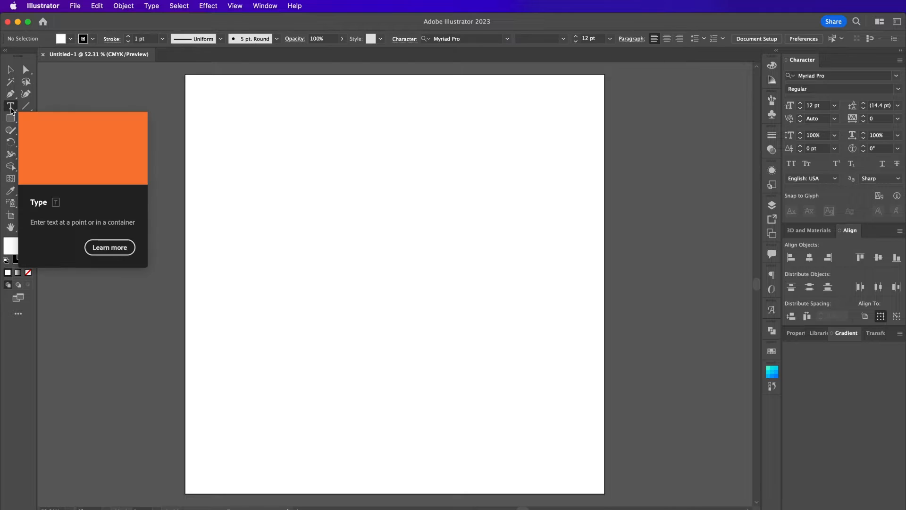
{"action": "left_click", "coordinate": [309, 238]}
{"action": "type", "text": "U"}
{"action": "key", "text": "super+a"}
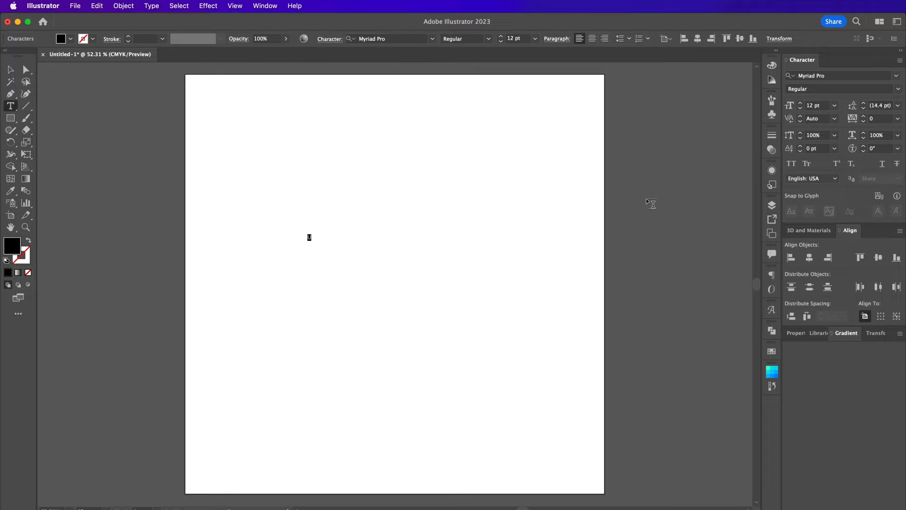
{"action": "double_click", "coordinate": [812, 105]}
{"action": "type", "text": "930"}
{"action": "key", "text": "Return"}
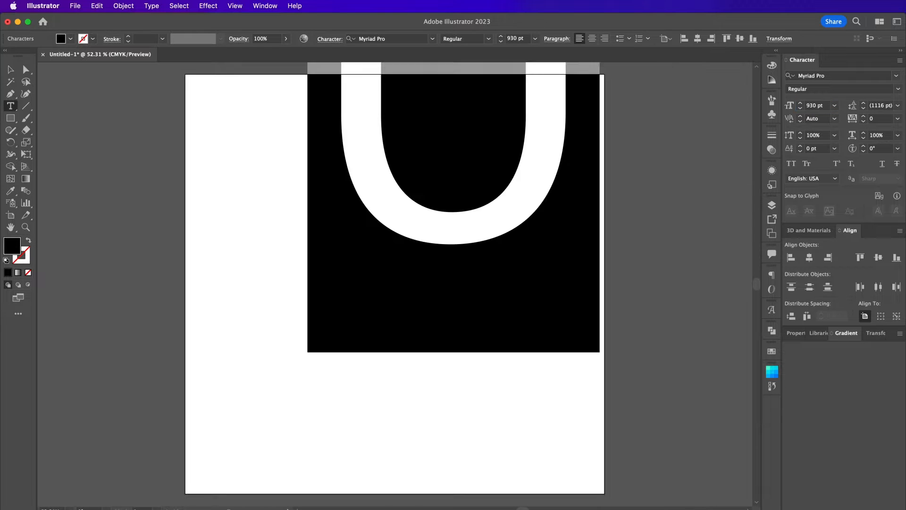
Step: Change the U's font to Mortise X-Bold and move the letter into the upper-left area of the artboard
{"action": "left_click", "coordinate": [795, 75]}
{"action": "type", "text": "morti"}
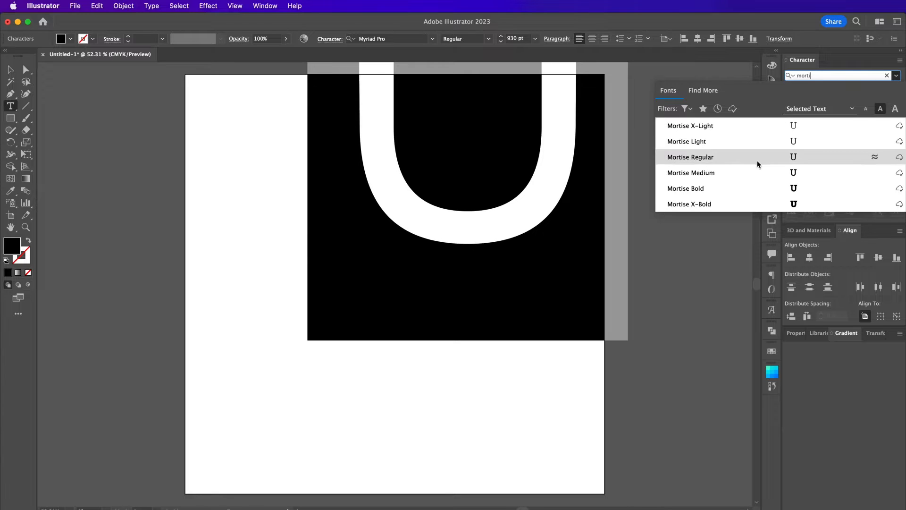
{"action": "left_click", "coordinate": [743, 202]}
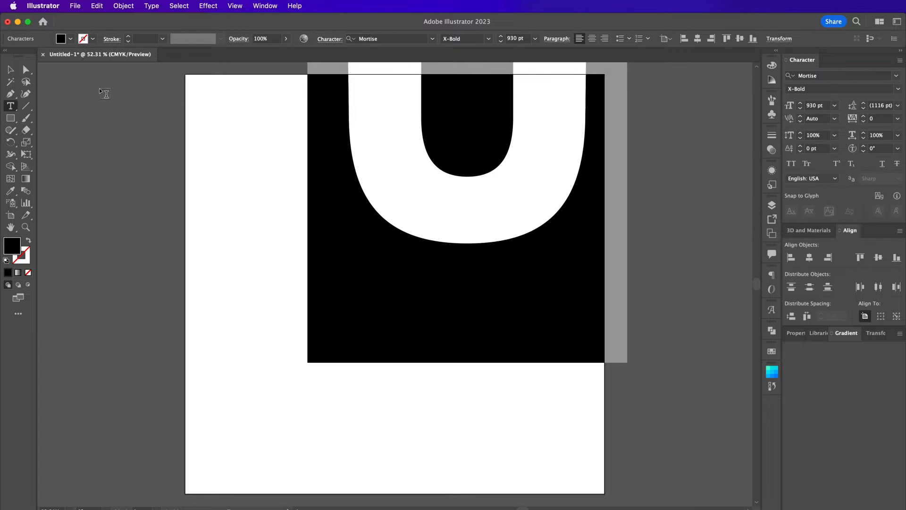
{"action": "left_click", "coordinate": [11, 70]}
{"action": "left_click_drag", "start_coordinate": [486, 181], "coordinate": [382, 334]}
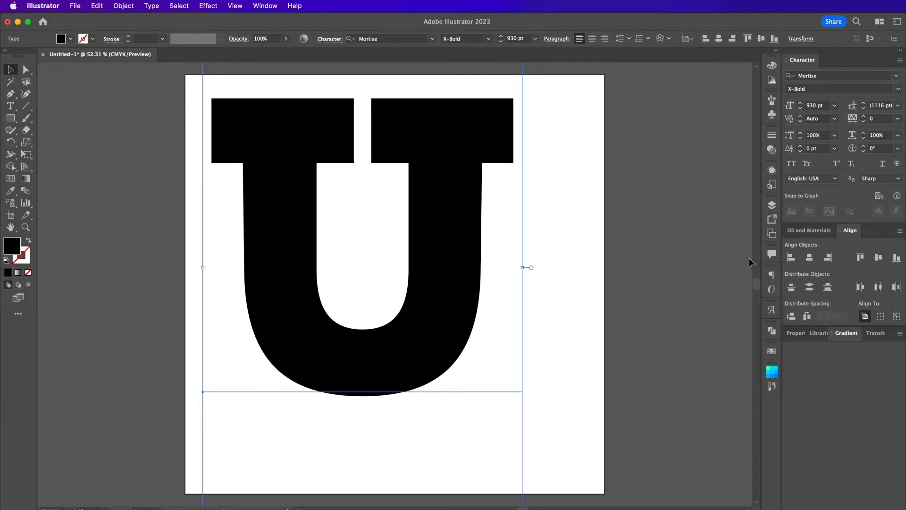
Step: Rename Layer 1 as U and expand it to show its contents
{"action": "left_click", "coordinate": [772, 205]}
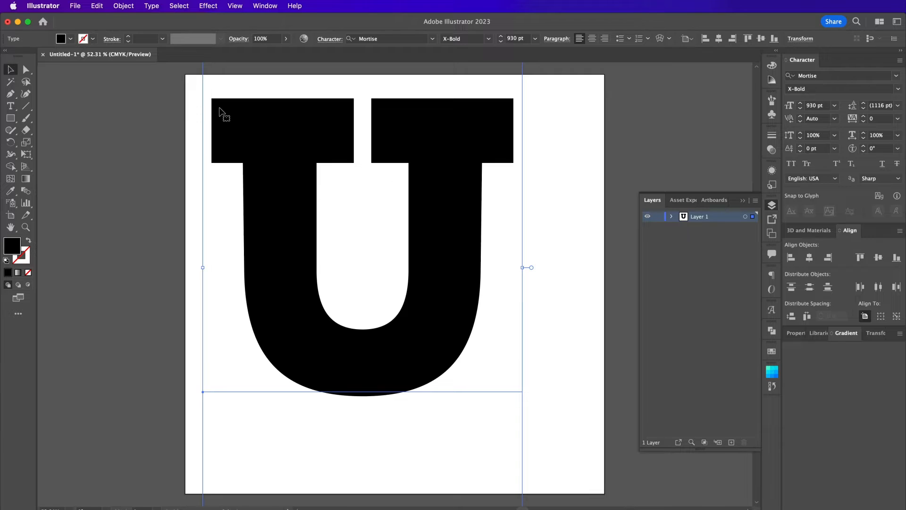
{"action": "double_click", "coordinate": [704, 217]}
{"action": "type", "text": "U"}
{"action": "key", "text": "Return"}
{"action": "left_click", "coordinate": [671, 216]}
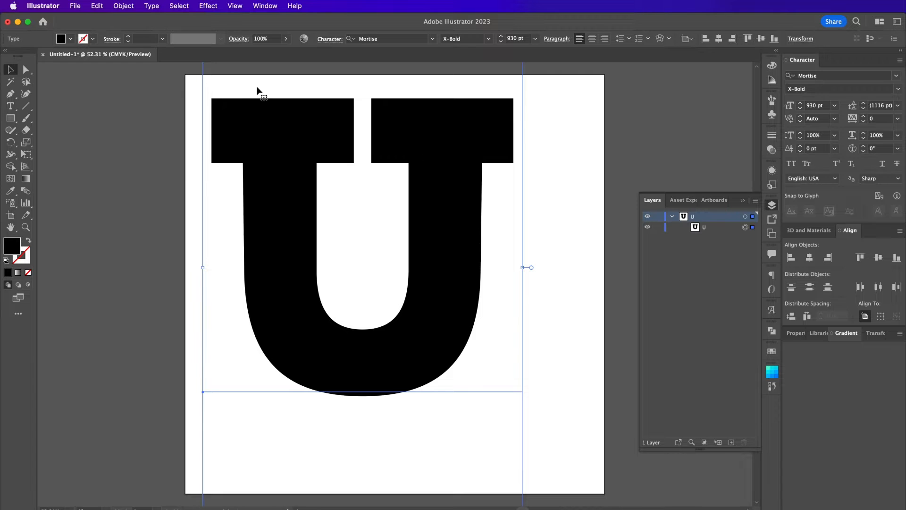
Step: Copy the letter U and paste it in place twice
{"action": "left_click", "coordinate": [99, 7]}
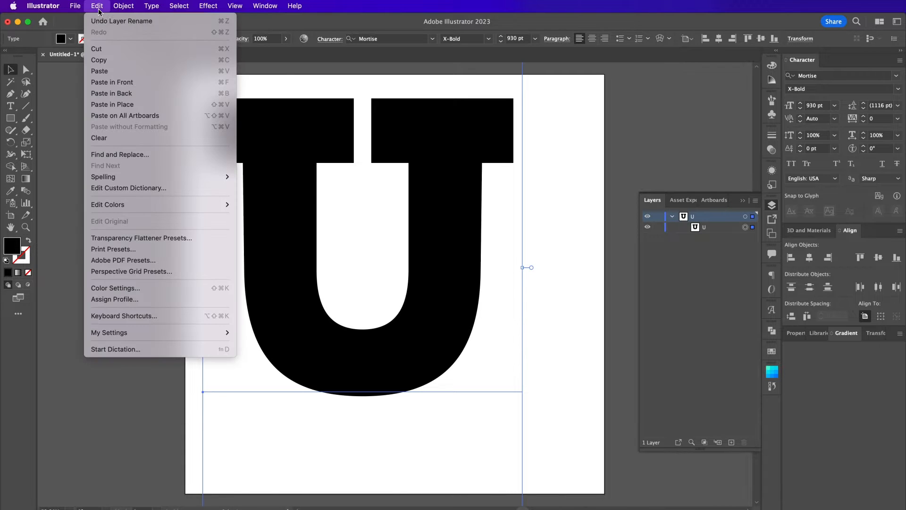
{"action": "left_click", "coordinate": [112, 60]}
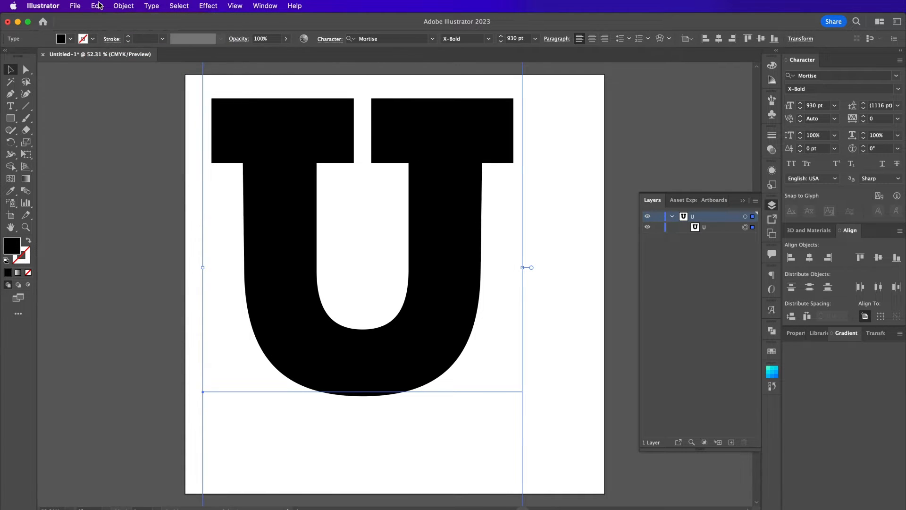
{"action": "left_click", "coordinate": [98, 6]}
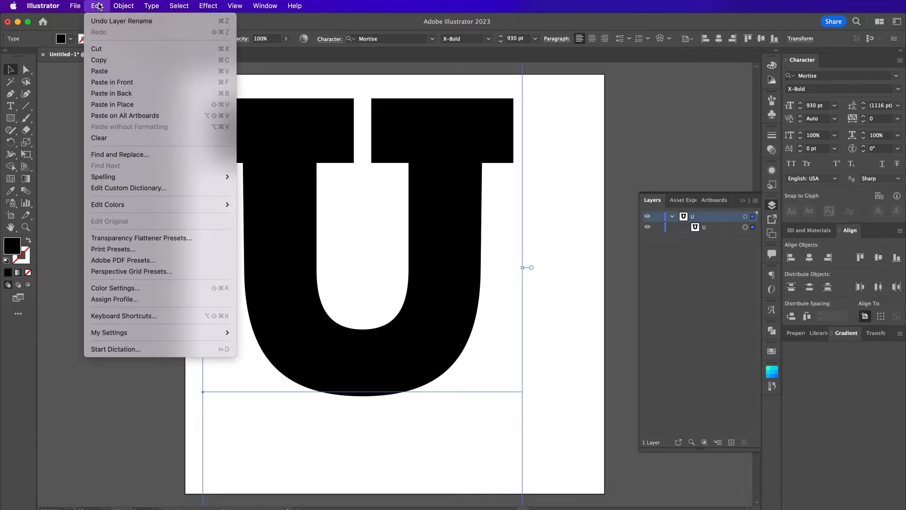
{"action": "left_click", "coordinate": [138, 105]}
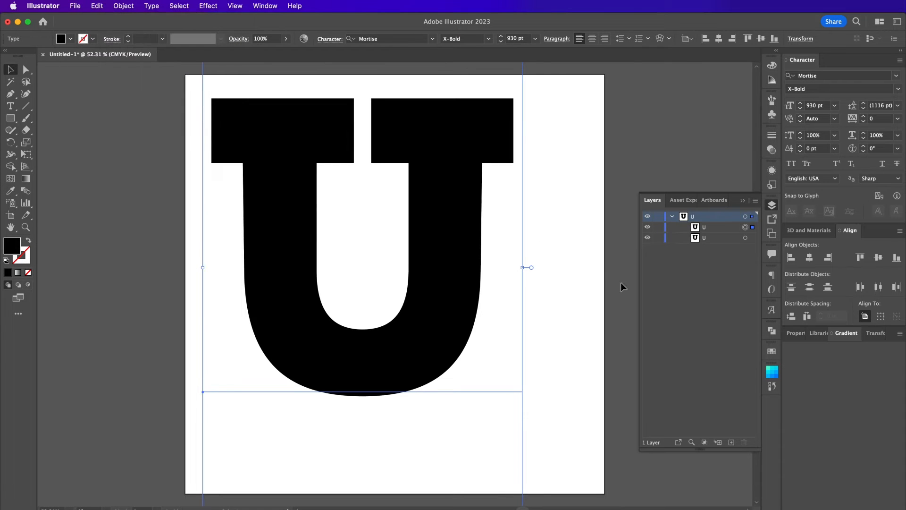
{"action": "left_click", "coordinate": [90, 6]}
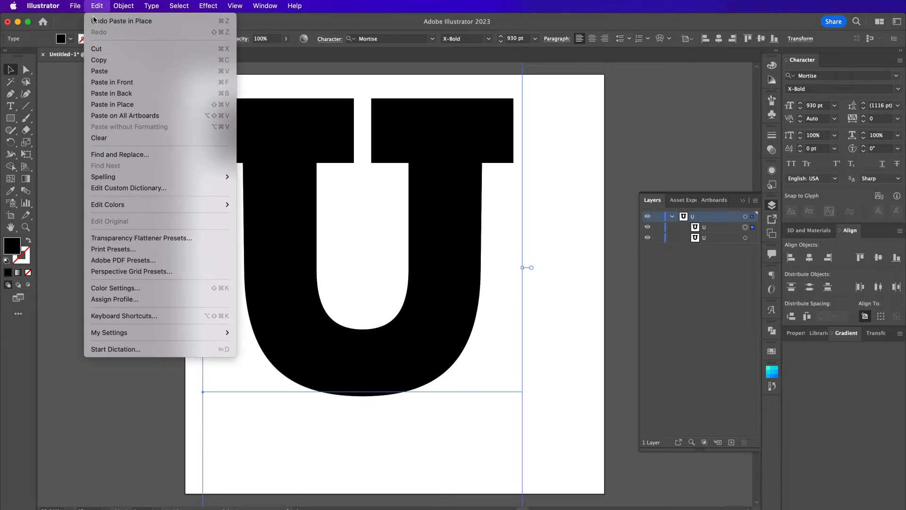
{"action": "left_click", "coordinate": [134, 104]}
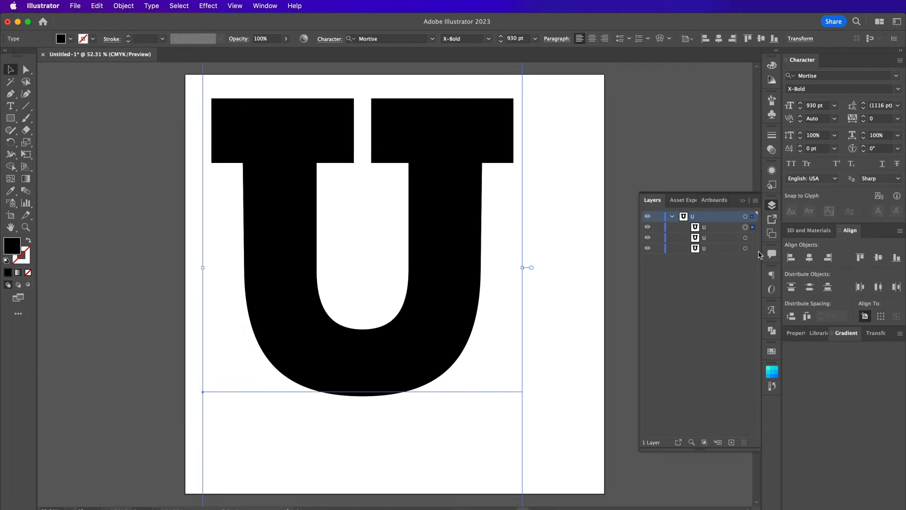
Step: Select the bottommost copy of the U and shift it diagonally down and right, keeping it within the artboard
{"action": "left_click", "coordinate": [753, 249]}
{"action": "key", "text": "shift+Down"}
{"action": "key", "text": "shift+Down"}
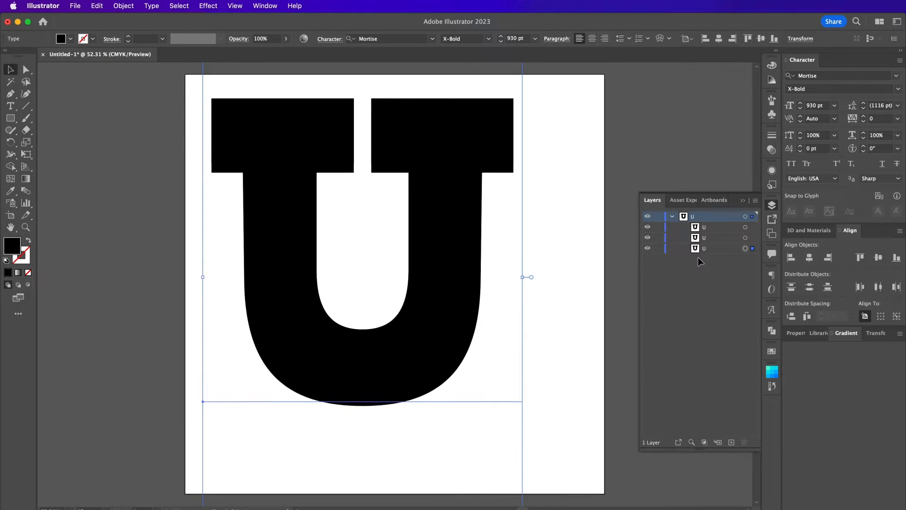
{"action": "key", "text": "shift+Down"}
{"action": "key", "text": "shift+Down"}
{"action": "key", "text": "shift+Down"}
{"action": "key", "text": "shift+Down"}
{"action": "key", "text": "shift+Right"}
{"action": "key", "text": "shift+Right"}
{"action": "key", "text": "shift+Right"}
{"action": "key", "text": "shift+Right"}
{"action": "key", "text": "shift+Right"}
{"action": "key", "text": "shift+Right"}
{"action": "key", "text": "shift+Right"}
{"action": "key", "text": "shift+Right"}
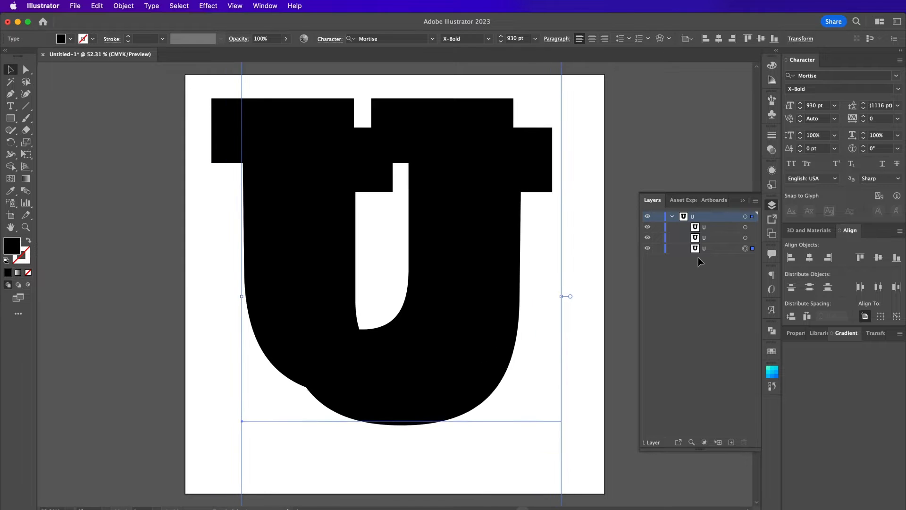
{"action": "key", "text": "shift+Down"}
{"action": "key", "text": "shift+Down"}
{"action": "key", "text": "shift+Down"}
{"action": "key", "text": "shift+Down"}
{"action": "key", "text": "shift+Down"}
{"action": "key", "text": "shift+Down"}
{"action": "key", "text": "shift+Down"}
{"action": "key", "text": "shift+Down"}
{"action": "key", "text": "shift+Down"}
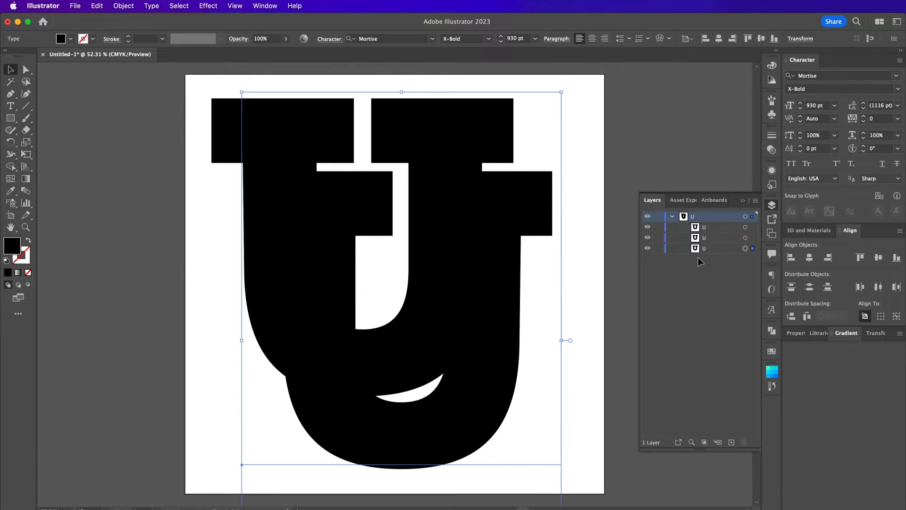
{"action": "key", "text": "shift+Right"}
{"action": "key", "text": "shift+Right"}
{"action": "key", "text": "shift+Right"}
{"action": "key", "text": "shift+Right"}
{"action": "key", "text": "shift+Right"}
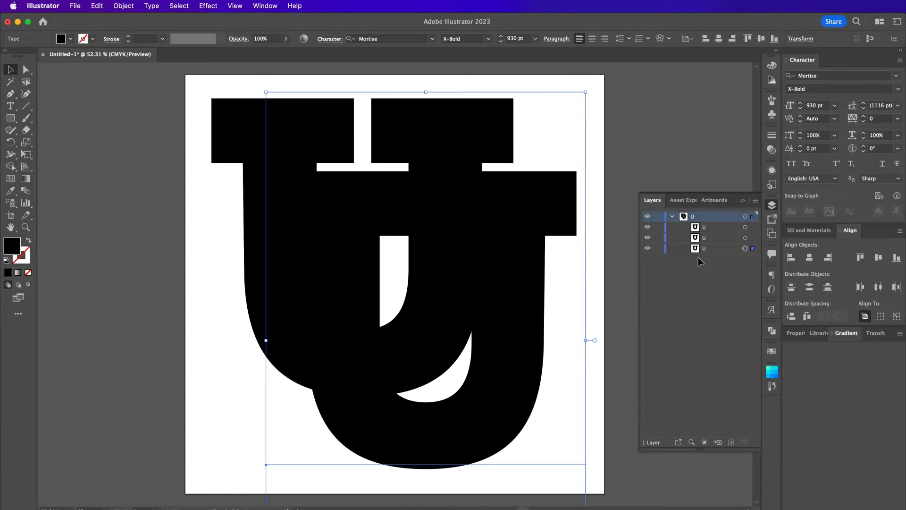
Step: Select the two lower copies of the U and set the blend spacing to Specified Distance, 0.0556 in
{"action": "left_click", "coordinate": [753, 238]}
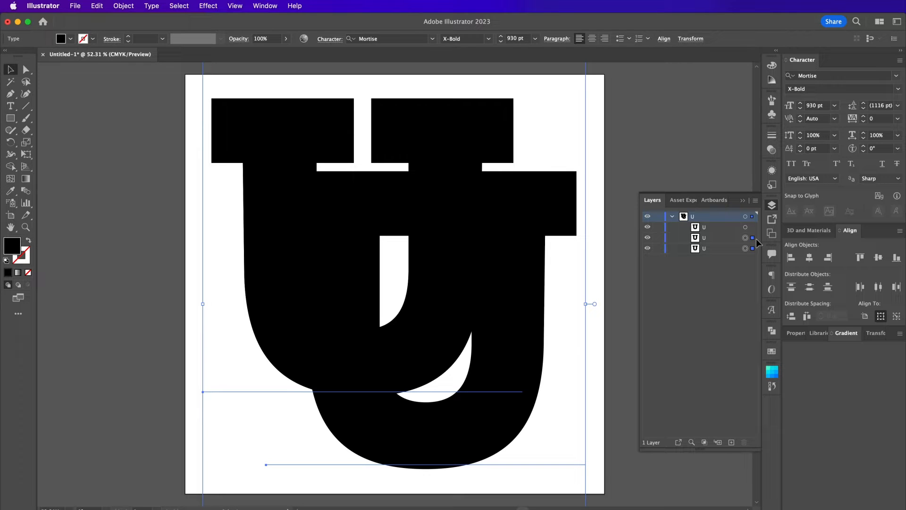
{"action": "left_click", "coordinate": [124, 6]}
{"action": "mouse_move", "coordinate": [164, 332]}
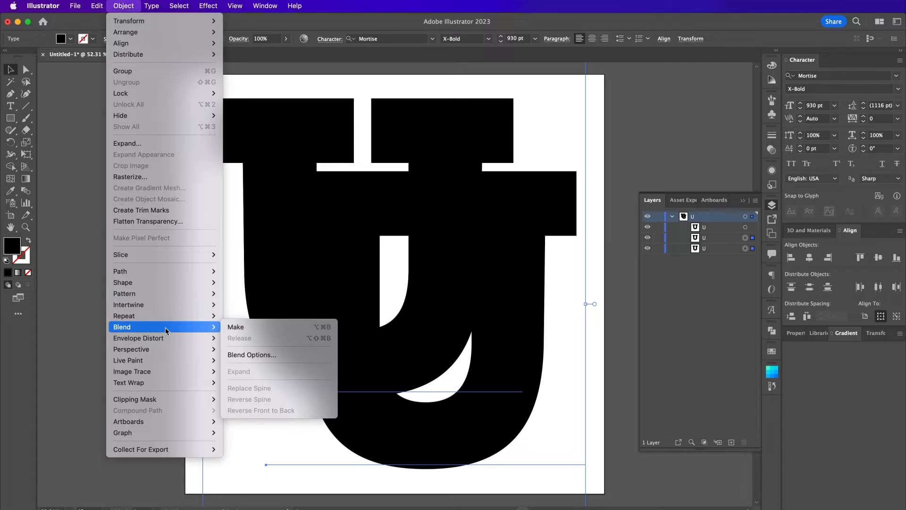
{"action": "left_click", "coordinate": [262, 355]}
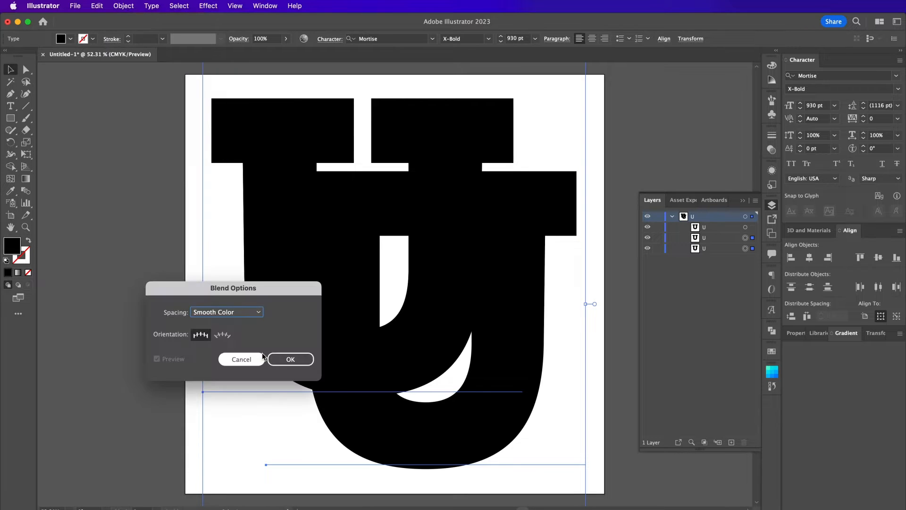
{"action": "left_click", "coordinate": [220, 313]}
{"action": "left_click", "coordinate": [233, 345]}
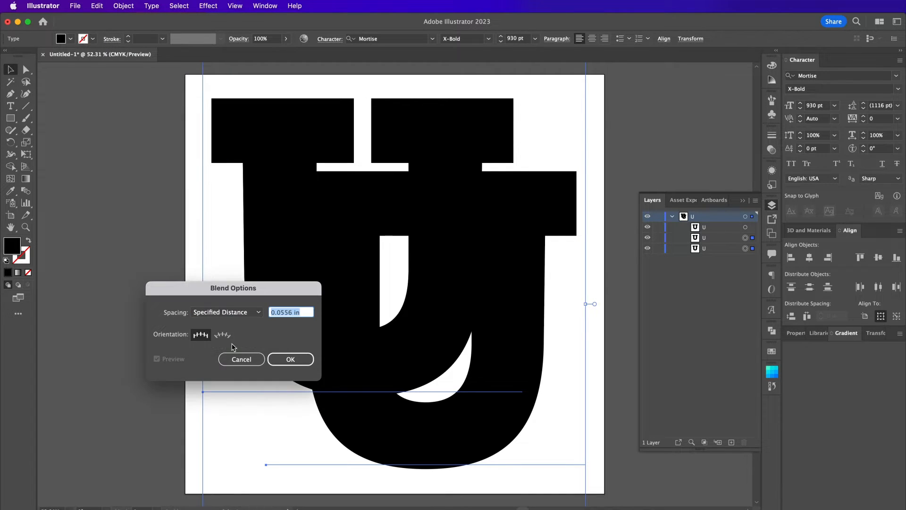
{"action": "left_click", "coordinate": [291, 360]}
Step: Make a blend between the two selected U copies to form the block shadow
{"action": "left_click", "coordinate": [125, 7]}
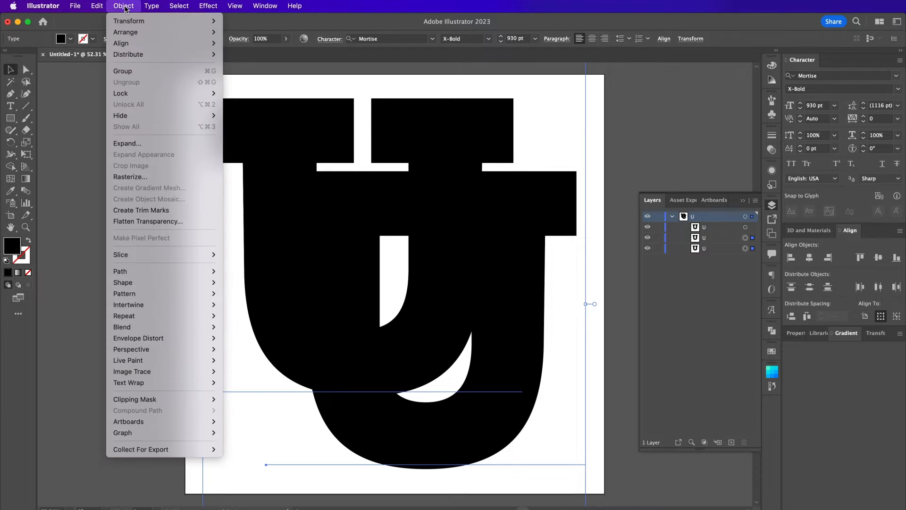
{"action": "mouse_move", "coordinate": [207, 328]}
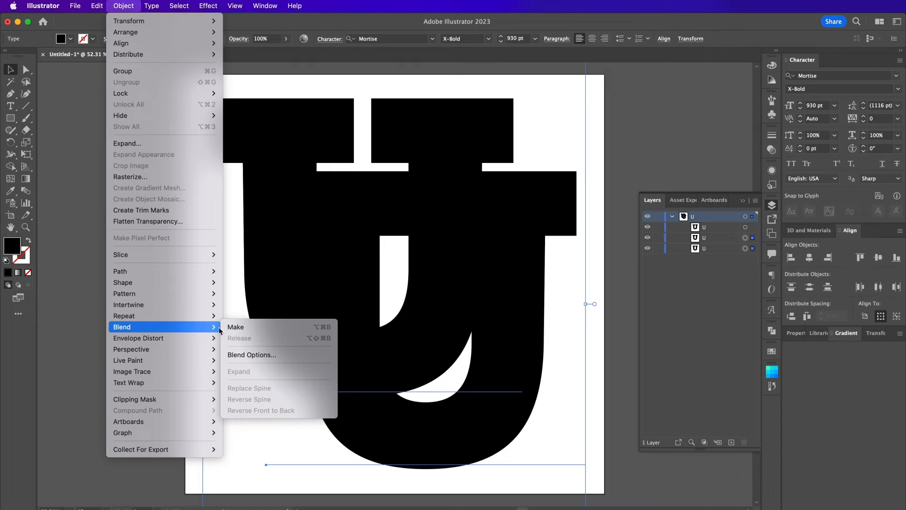
{"action": "left_click", "coordinate": [236, 328]}
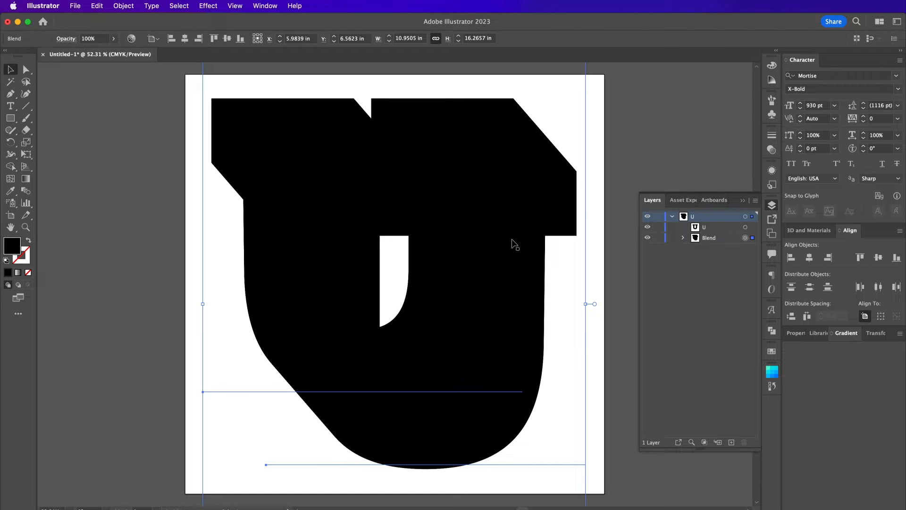
Step: Give the topmost U a white fill and a red stroke
{"action": "left_click", "coordinate": [712, 229]}
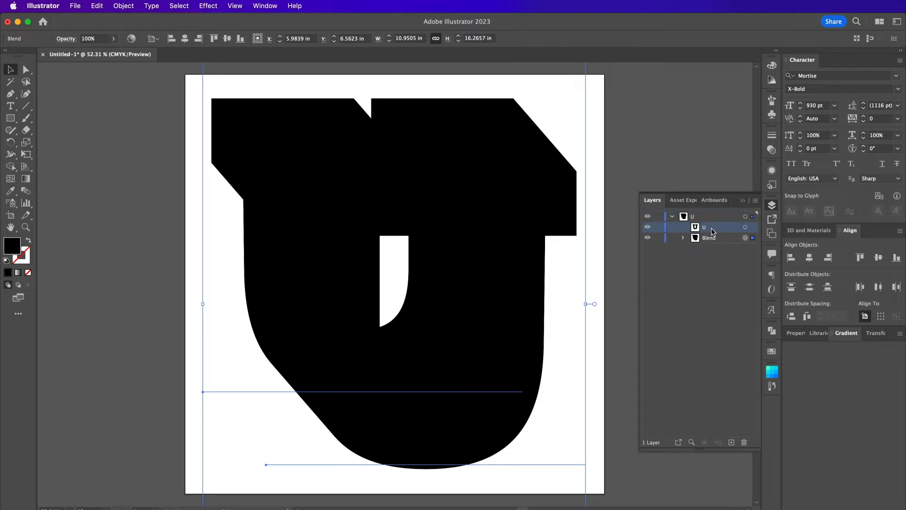
{"action": "left_click", "coordinate": [772, 351]}
{"action": "left_click", "coordinate": [661, 379]}
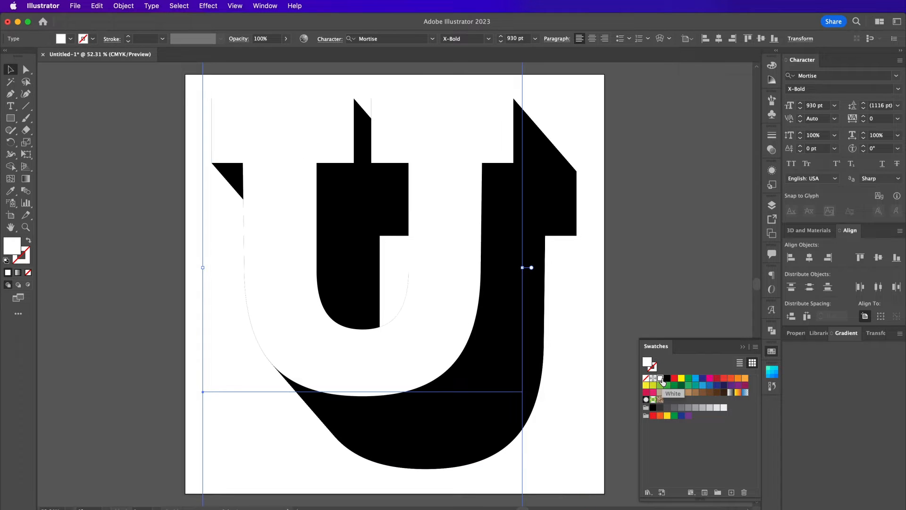
{"action": "left_click", "coordinate": [653, 368]}
{"action": "left_click", "coordinate": [676, 379]}
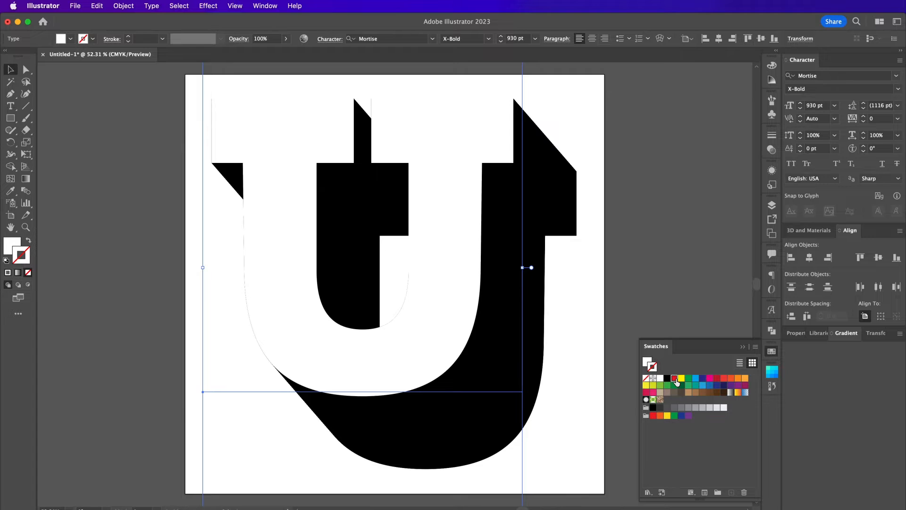
Step: Set the stroke weight of the topmost U to 20 pt
{"action": "left_click", "coordinate": [772, 136]}
{"action": "double_click", "coordinate": [689, 146]}
{"action": "type", "text": "20"}
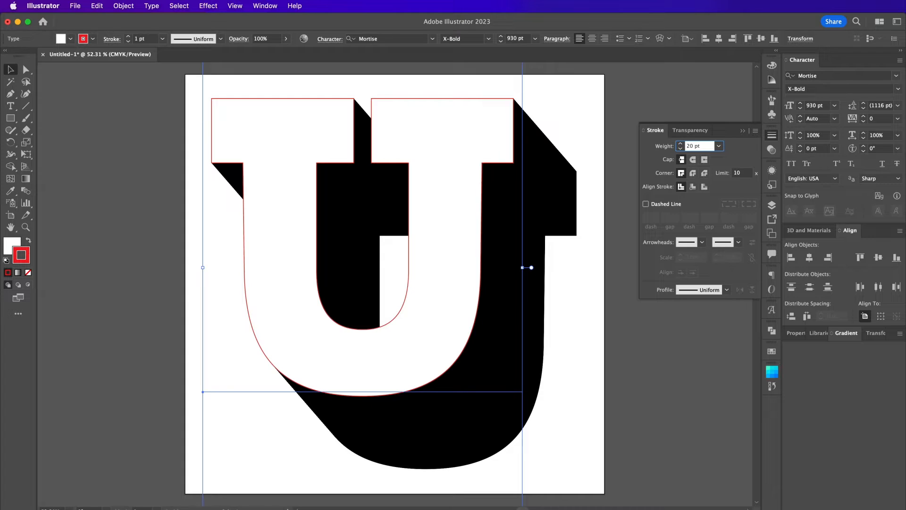
{"action": "key", "text": "Return"}
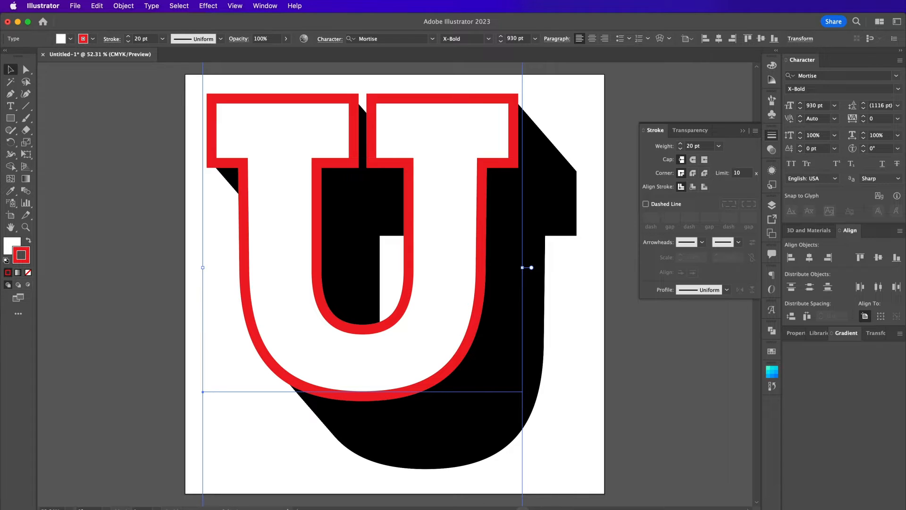
Step: Select the black shadow blend behind the U and expand the blend into separate objects
{"action": "left_click", "coordinate": [771, 205]}
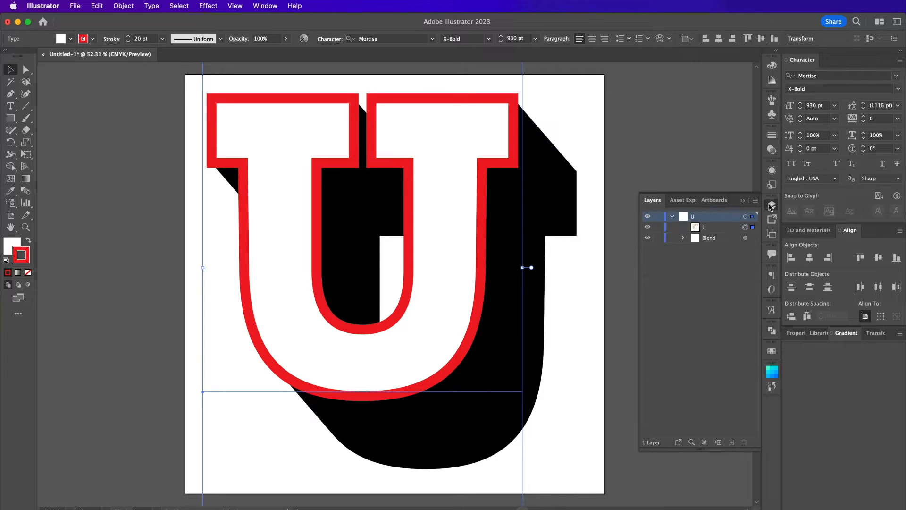
{"action": "left_click", "coordinate": [752, 238]}
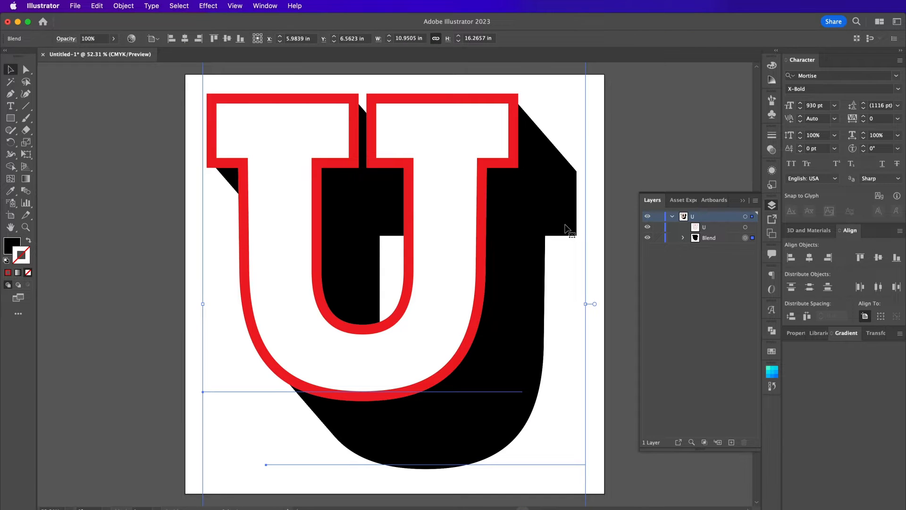
{"action": "left_click", "coordinate": [114, 6]}
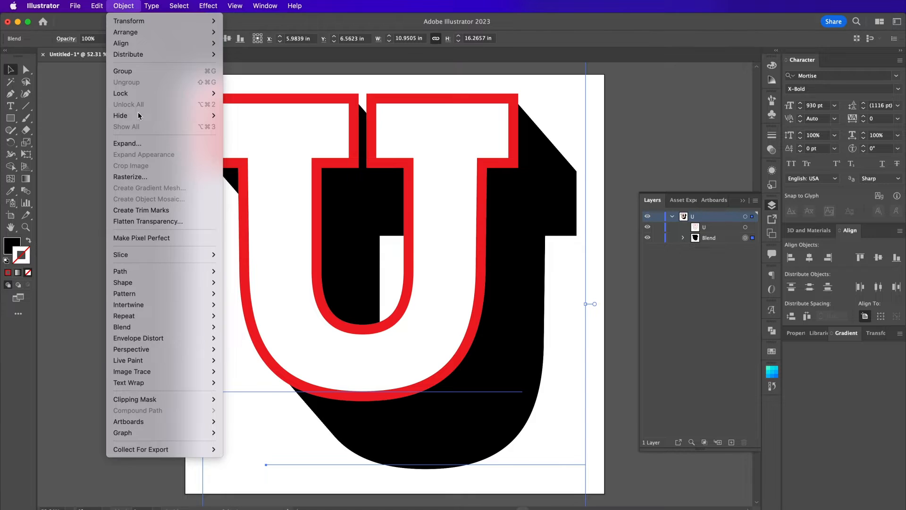
{"action": "mouse_move", "coordinate": [165, 327]}
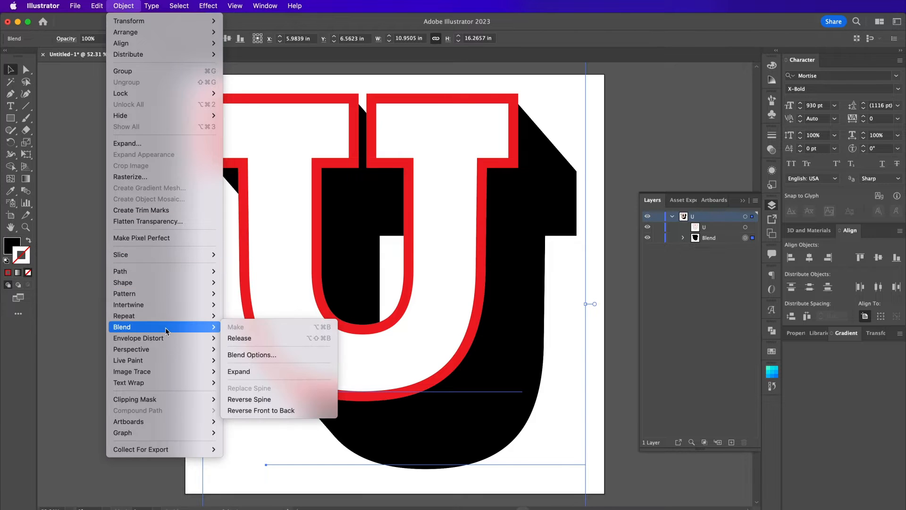
{"action": "left_click", "coordinate": [246, 370]}
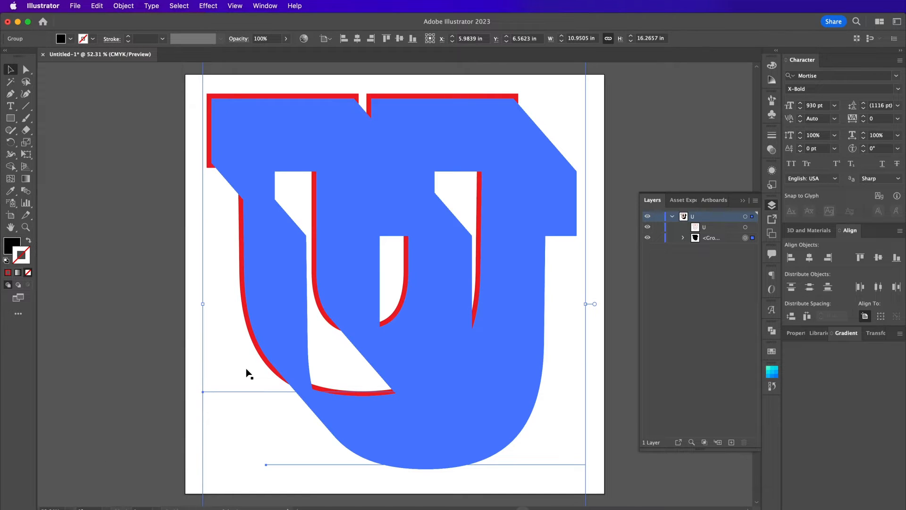
Step: Expand the shadow group's objects and fills, and ungroup it fully down to its compound paths
{"action": "left_click", "coordinate": [127, 6]}
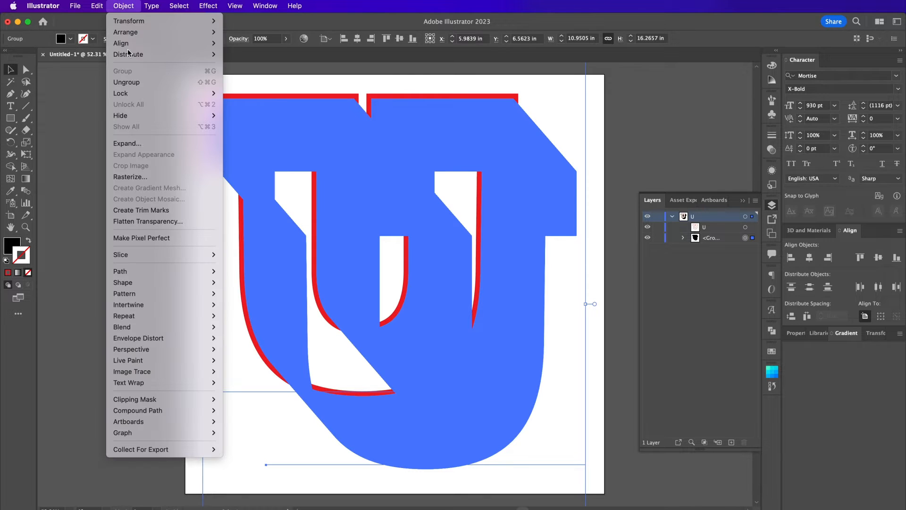
{"action": "left_click", "coordinate": [140, 144]}
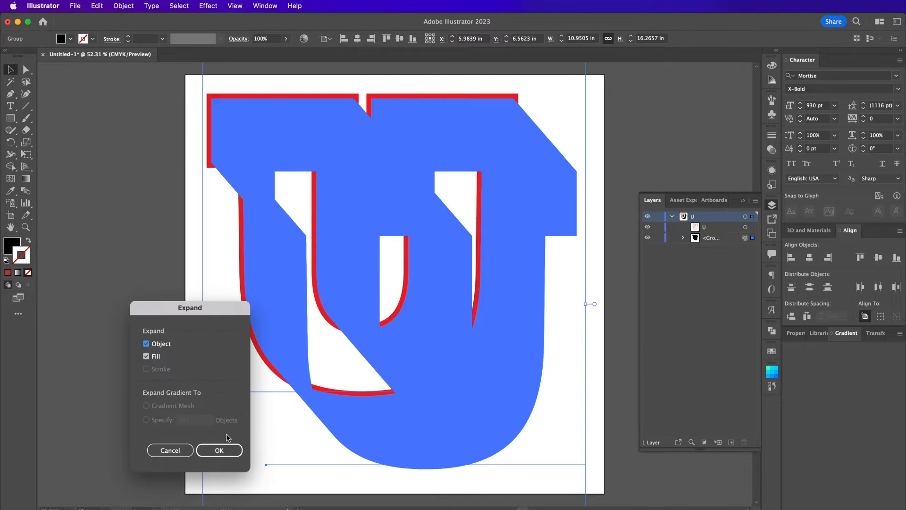
{"action": "left_click", "coordinate": [219, 449]}
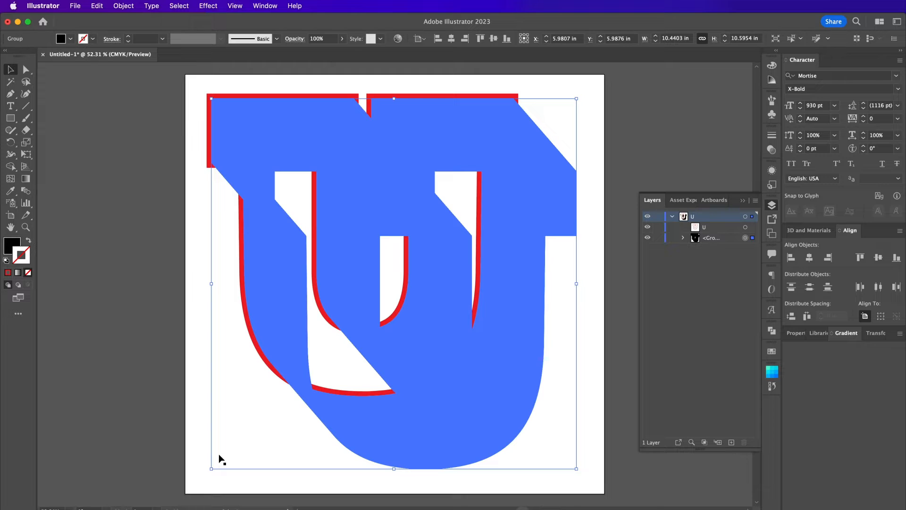
{"action": "left_click", "coordinate": [120, 6]}
{"action": "left_click", "coordinate": [127, 84]}
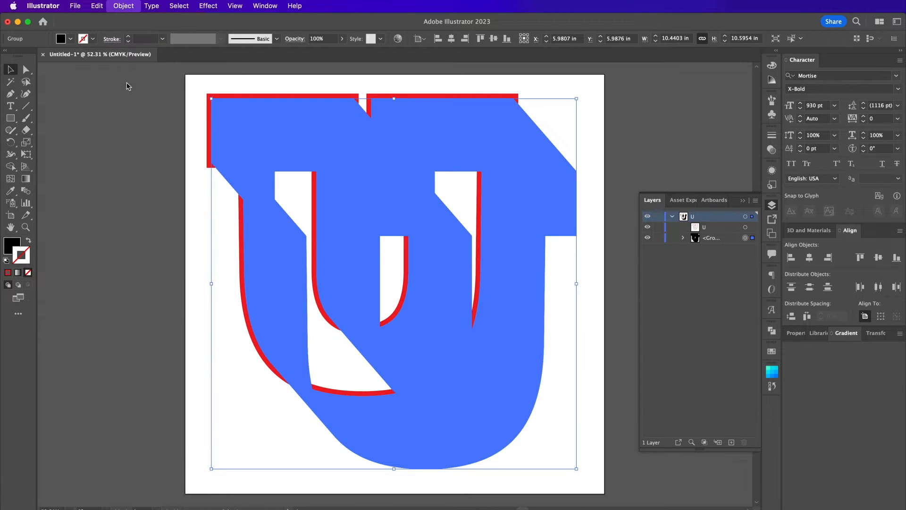
{"action": "left_click", "coordinate": [119, 8]}
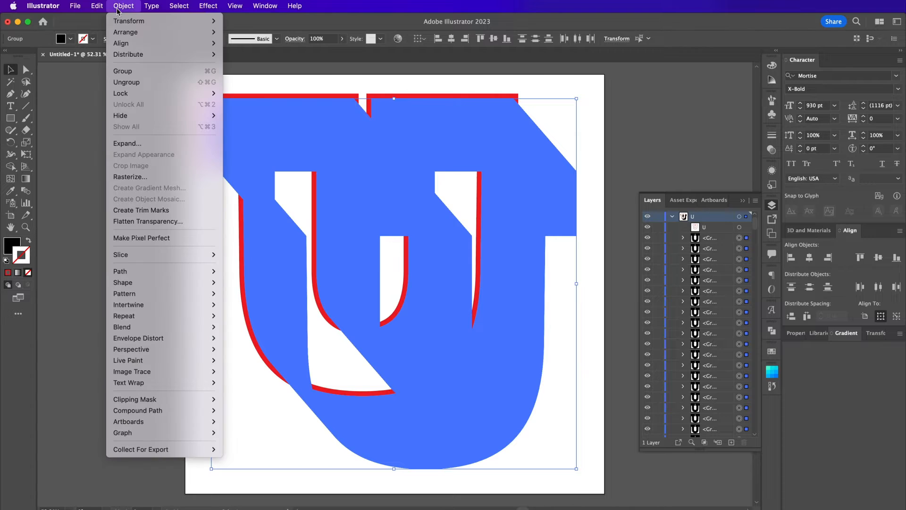
{"action": "left_click", "coordinate": [129, 85]}
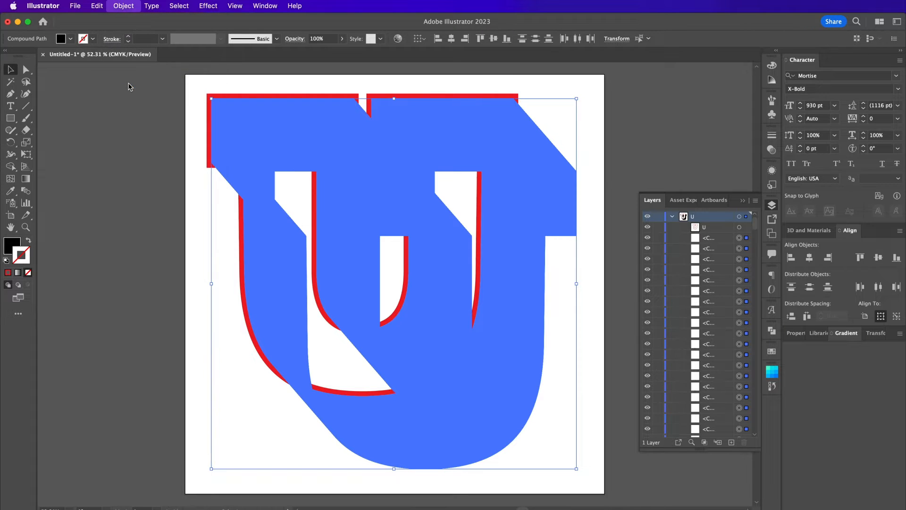
Step: Rasterize the shadow shapes in CMYK at High (300 ppi) with a white background and Art Optimized anti-aliasing
{"action": "left_click", "coordinate": [121, 8]}
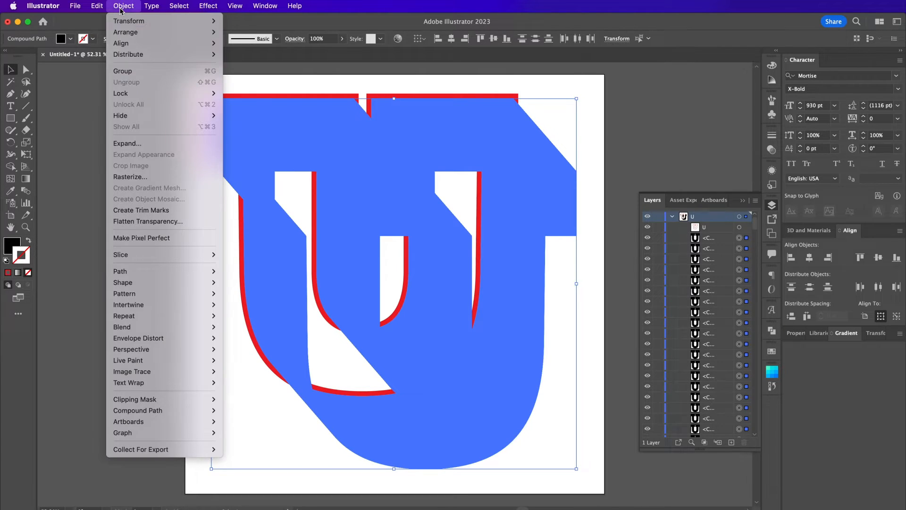
{"action": "left_click", "coordinate": [153, 177]}
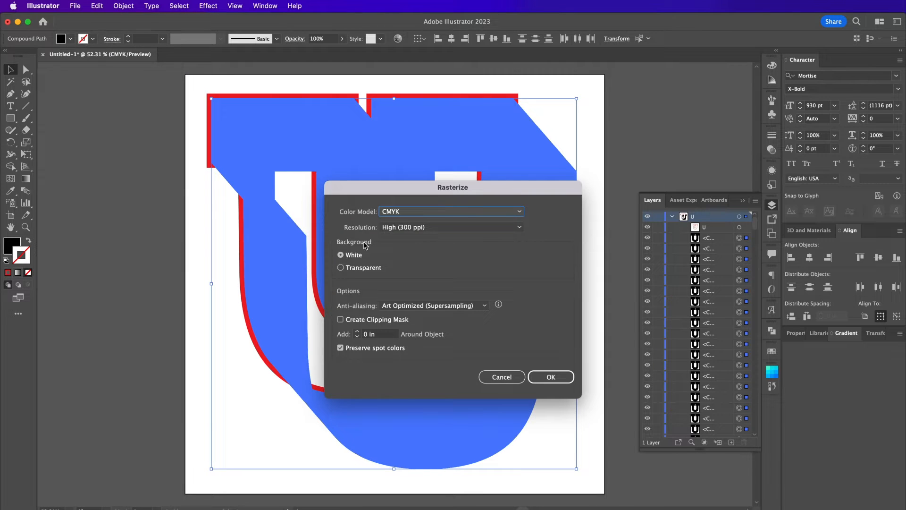
{"action": "left_click", "coordinate": [551, 377]}
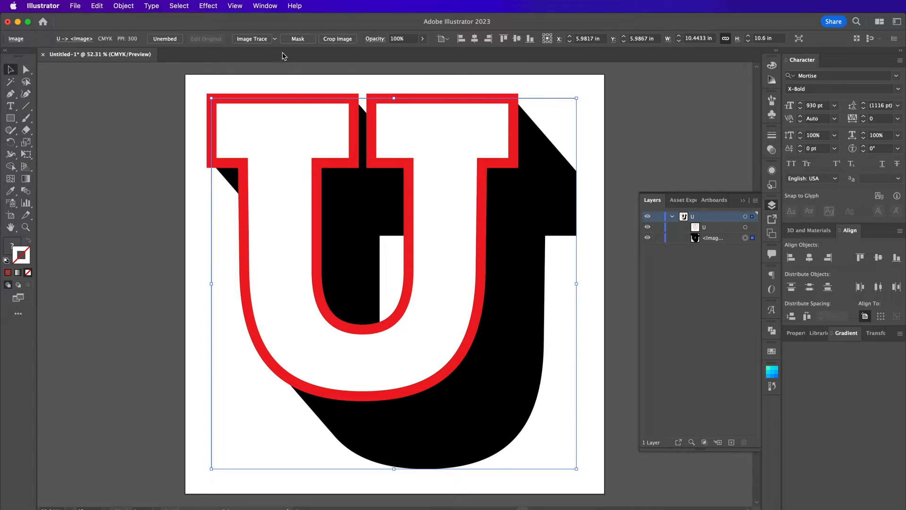
Step: Trace the rasterized shadow with the Silhouettes preset and expand the tracing into vector paths
{"action": "left_click", "coordinate": [275, 39]}
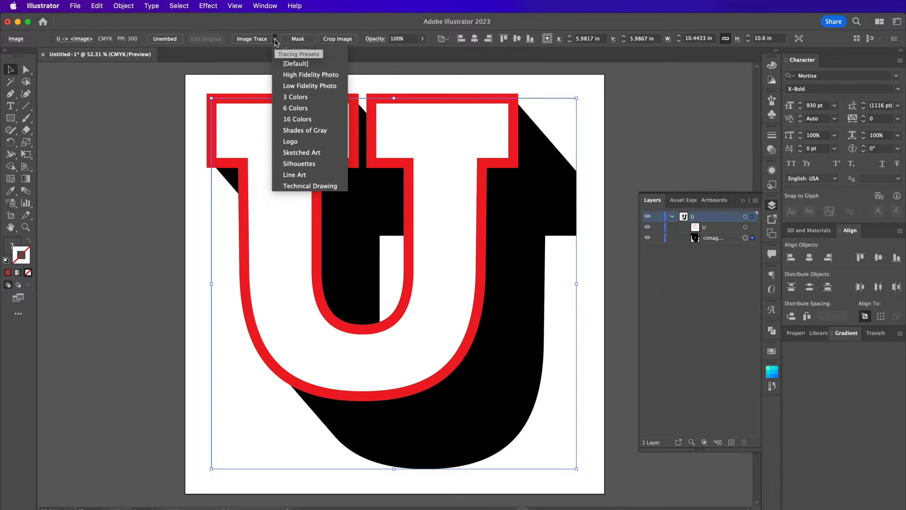
{"action": "left_click", "coordinate": [312, 167]}
{"action": "left_click", "coordinate": [562, 307]}
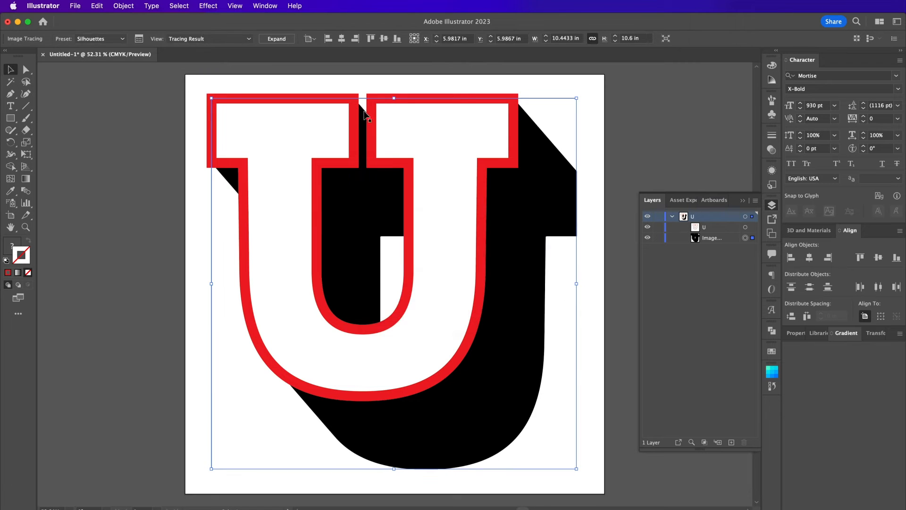
{"action": "left_click", "coordinate": [278, 41]}
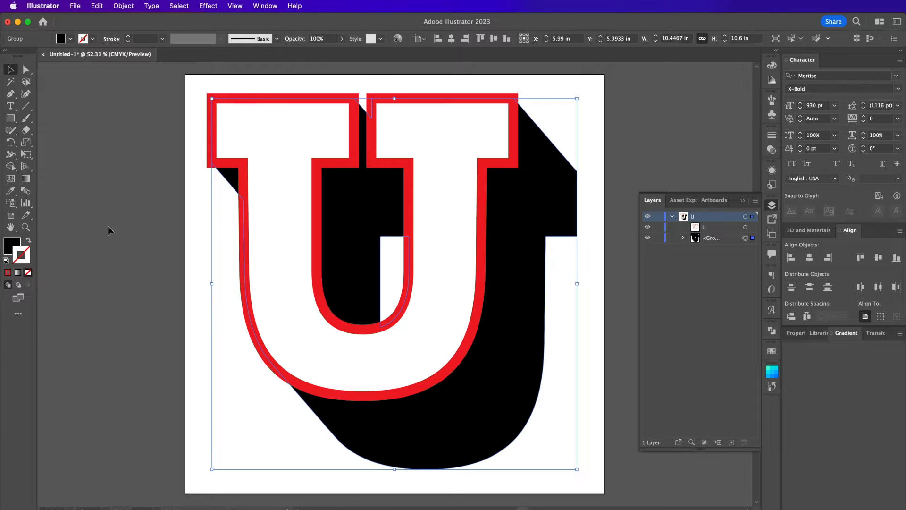
Step: Give the traced shadow a red 20 pt stroke aligned to the outside
{"action": "left_click", "coordinate": [8, 272]}
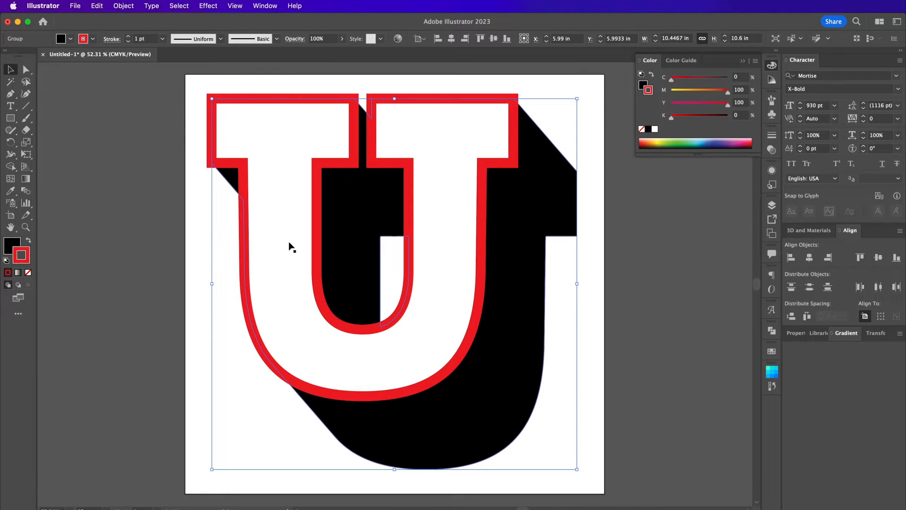
{"action": "left_click", "coordinate": [772, 135]}
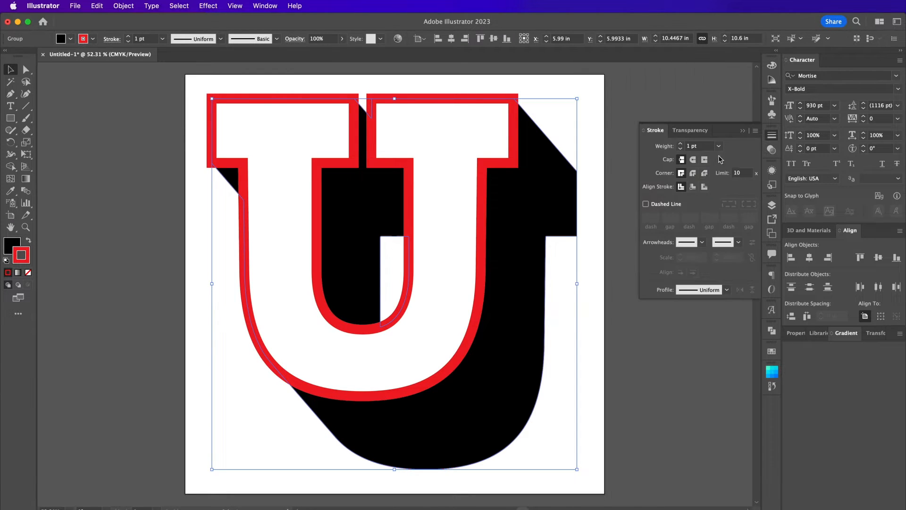
{"action": "double_click", "coordinate": [690, 147]}
{"action": "type", "text": "2"}
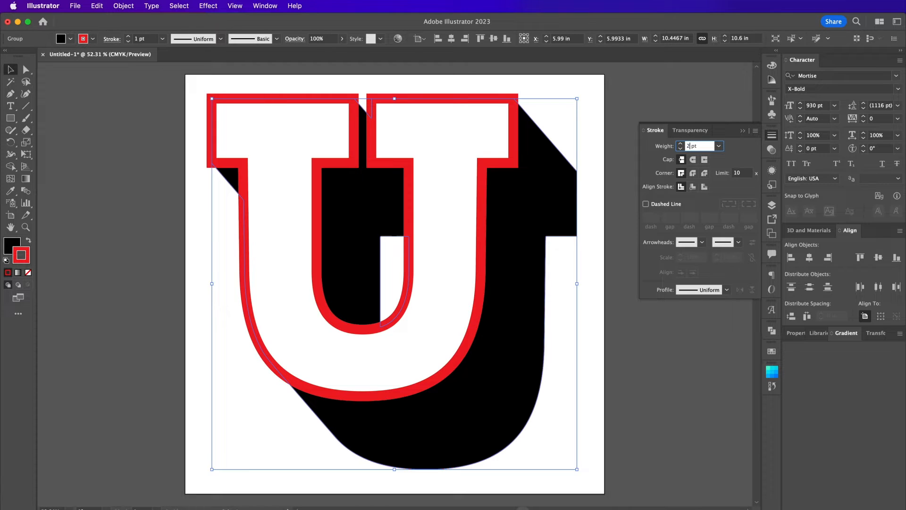
{"action": "type", "text": "0"}
{"action": "left_click", "coordinate": [704, 187]}
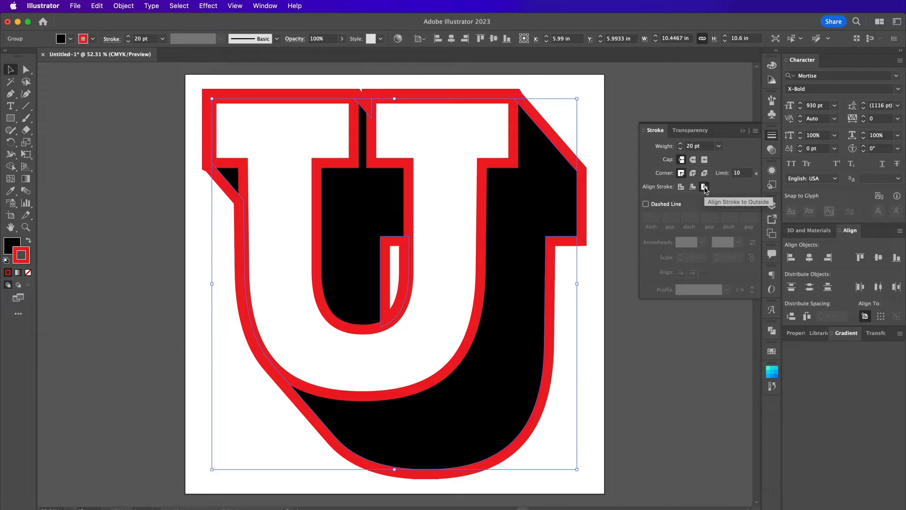
{"action": "left_click", "coordinate": [675, 343]}
Step: Draw a diagonal line with the Pen tool joining the right serif's outer lower corner to the matching shadow corner
{"action": "key", "text": "p"}
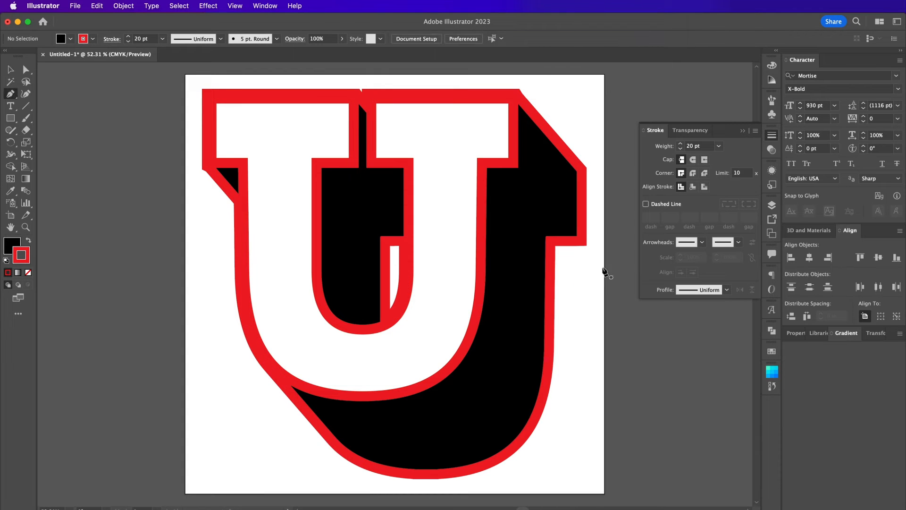
{"action": "left_click", "coordinate": [580, 239]}
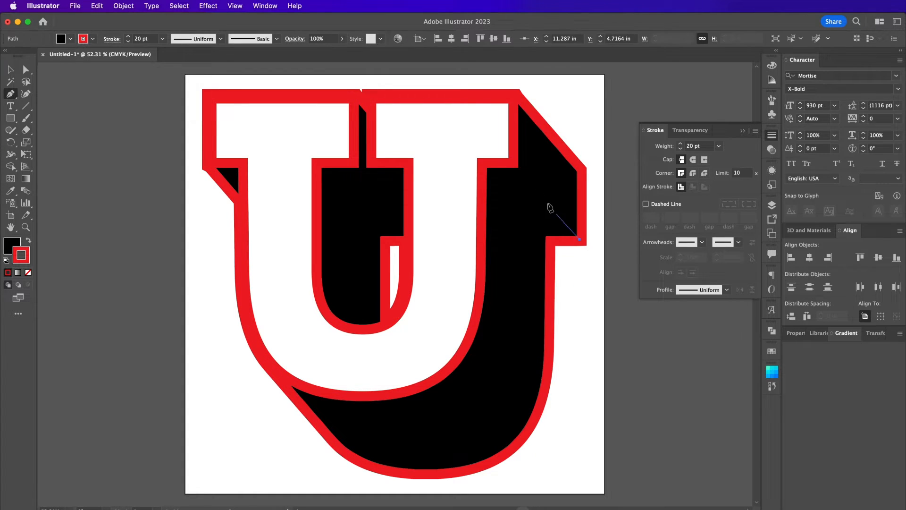
{"action": "left_click", "coordinate": [513, 162]}
{"action": "key", "text": "v"}
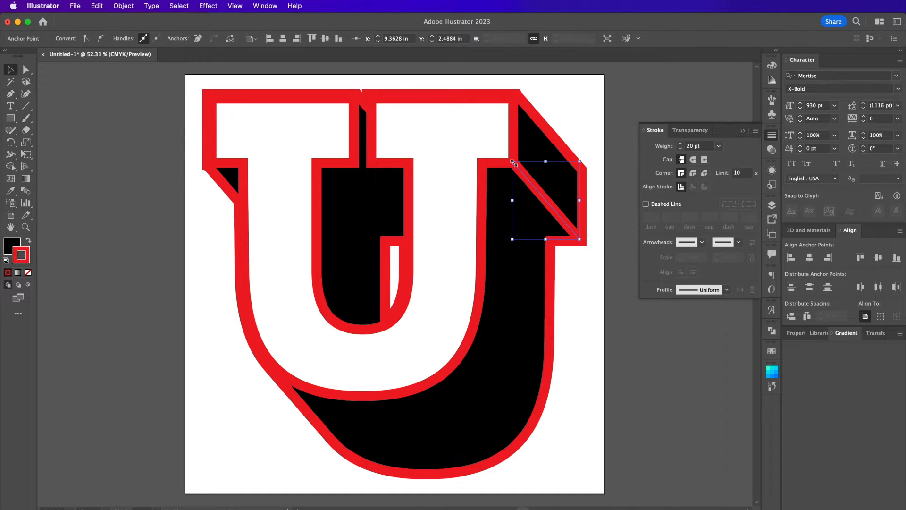
Step: Set the diagonal corner line's stroke weight to 15 pt
{"action": "left_click", "coordinate": [705, 147]}
{"action": "type", "text": "18"}
{"action": "key", "text": "Return"}
{"action": "key", "text": "Down"}
{"action": "key", "text": "Down"}
{"action": "key", "text": "Down"}
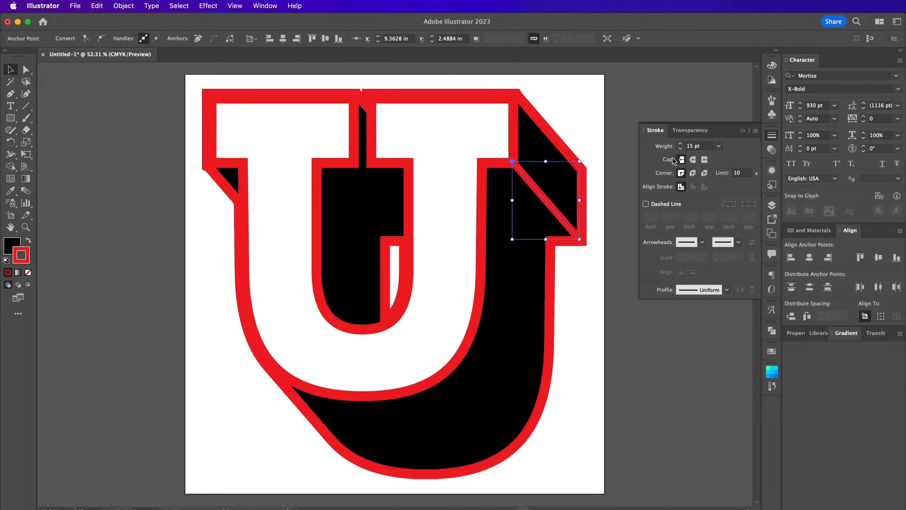
{"action": "left_click", "coordinate": [584, 271]}
{"action": "left_click", "coordinate": [549, 207]}
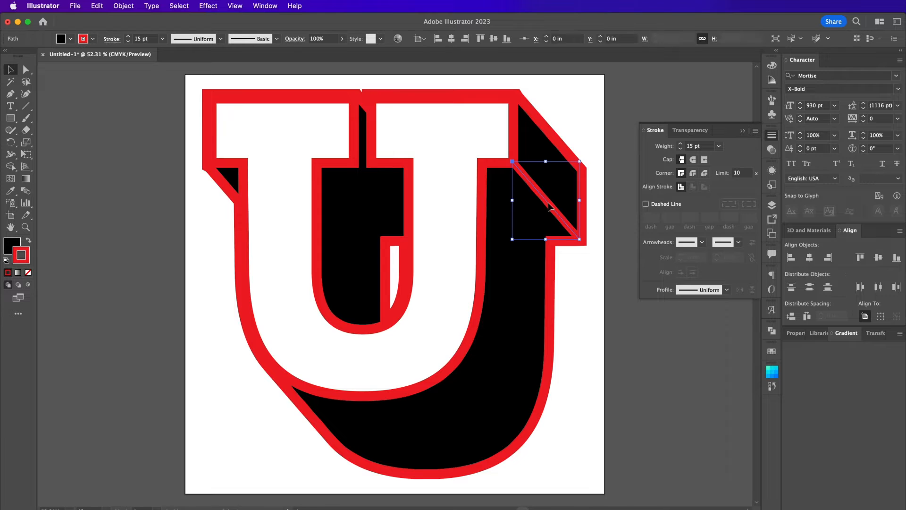
Step: Duplicate the diagonal line onto the right stem's outer serif junction and the left stem's inner serif junction, ending at the shadow corners
{"action": "left_click", "coordinate": [101, 6]}
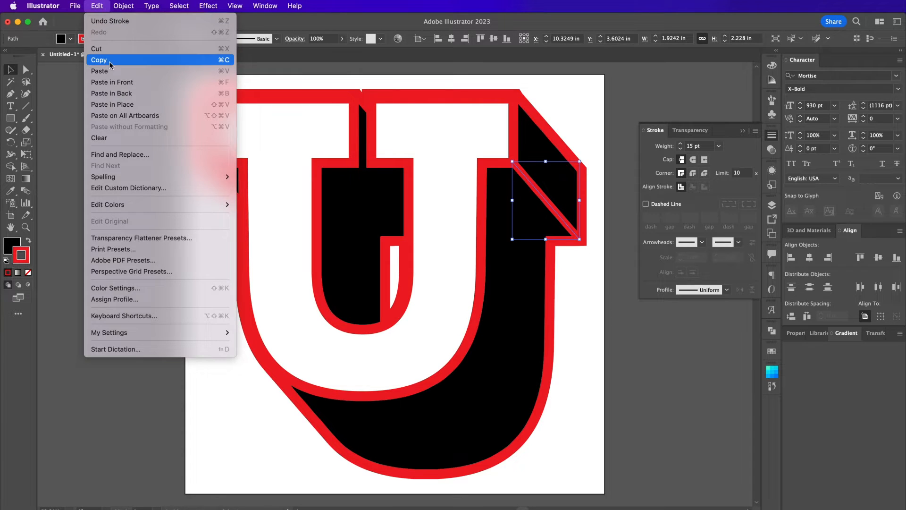
{"action": "left_click", "coordinate": [109, 65]}
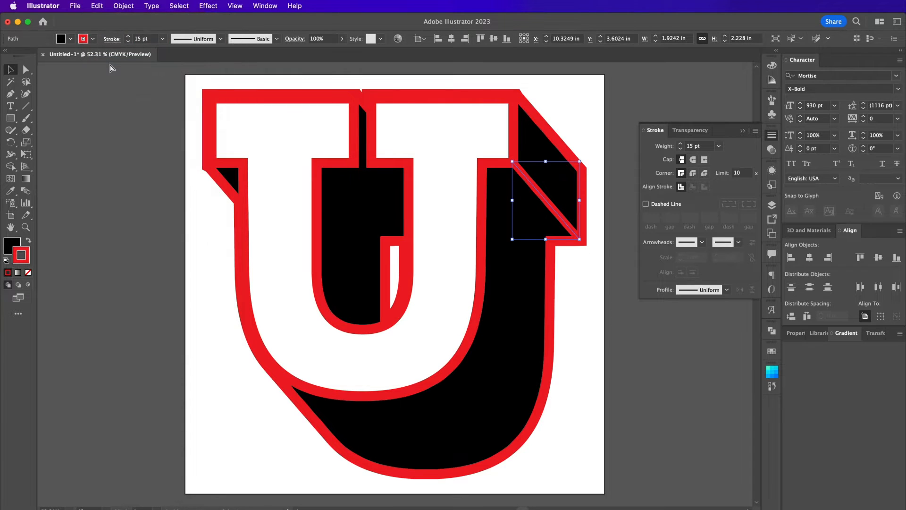
{"action": "left_click", "coordinate": [97, 5]}
{"action": "left_click", "coordinate": [109, 67]}
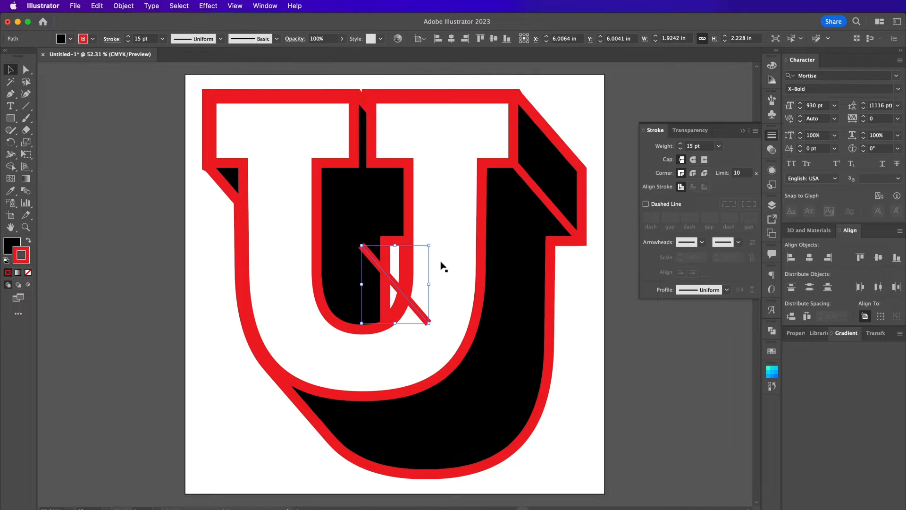
{"action": "mouse_move", "coordinate": [391, 289]}
{"action": "left_mouse_down"}
{"action": "mouse_move", "coordinate": [491, 229]}
{"action": "mouse_move", "coordinate": [516, 202]}
{"action": "mouse_move", "coordinate": [392, 283]}
{"action": "mouse_move", "coordinate": [370, 212]}
{"action": "mouse_move", "coordinate": [348, 202]}
{"action": "left_mouse_up"}
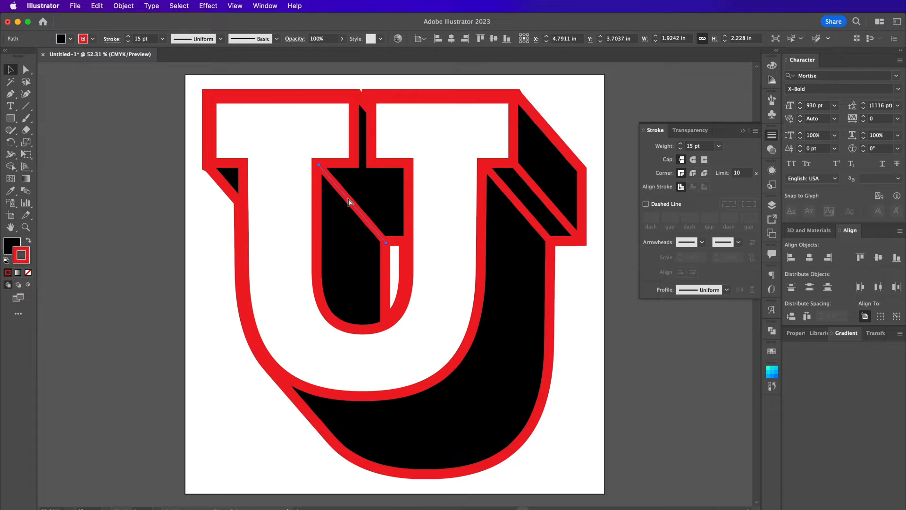
Step: Paste another diagonal line at the left serif's inner lower corner and shorten it to about 1.67 in wide at the right stem
{"action": "key", "text": "super+v"}
{"action": "left_click_drag", "start_coordinate": [392, 280], "coordinate": [376, 198]}
{"action": "left_click_drag", "start_coordinate": [417, 241], "coordinate": [408, 234]}
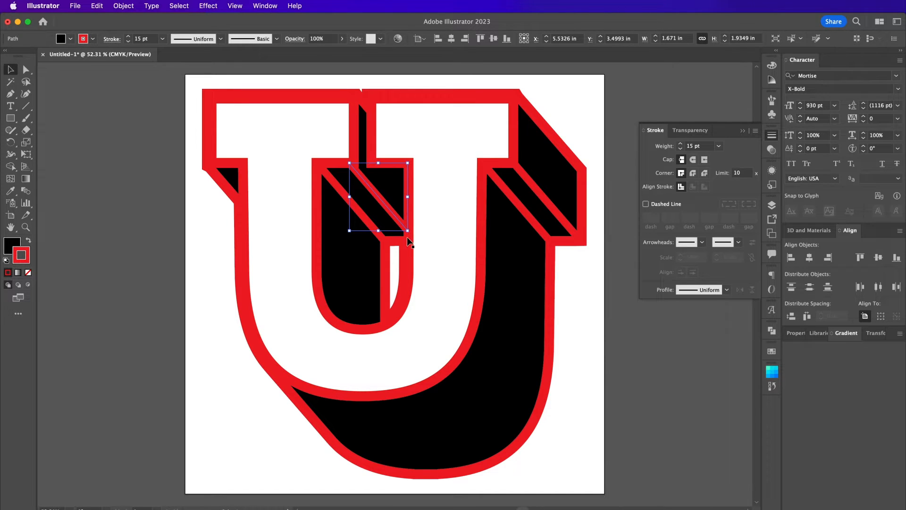
Step: Paste another diagonal line at the right serif's inner lower corner and shorten it to about 1.11 in wide at the right stem
{"action": "key", "text": "super+v"}
{"action": "left_click_drag", "start_coordinate": [396, 285], "coordinate": [404, 205]}
{"action": "left_click_drag", "start_coordinate": [441, 242], "coordinate": [408, 210]}
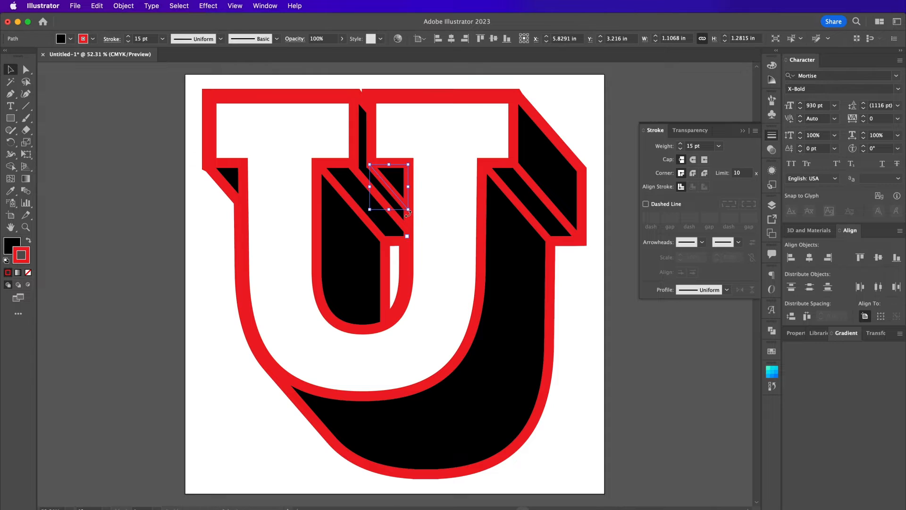
{"action": "left_click", "coordinate": [182, 253]}
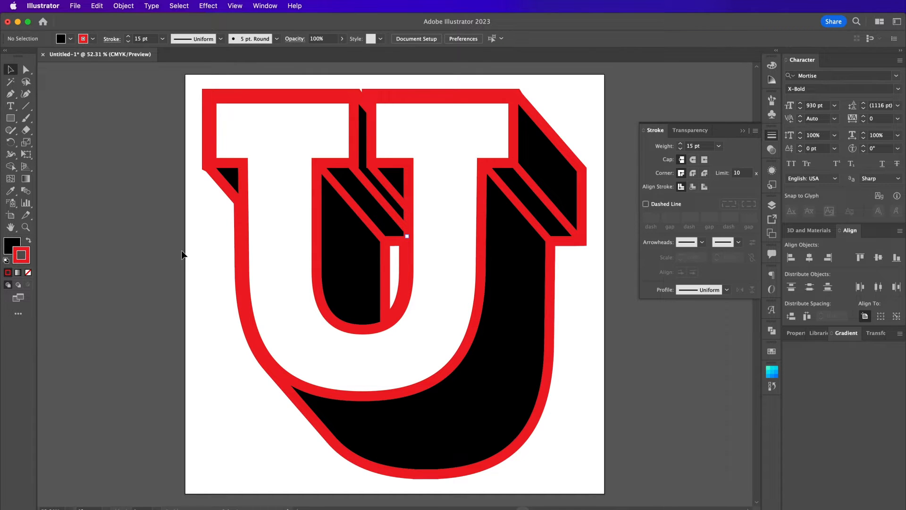
Step: Draw a closed four-point patch with the Pen tool along the diagonal edge below the left serif's outer lower corner
{"action": "left_click", "coordinate": [26, 229]}
{"action": "left_click", "coordinate": [213, 177]}
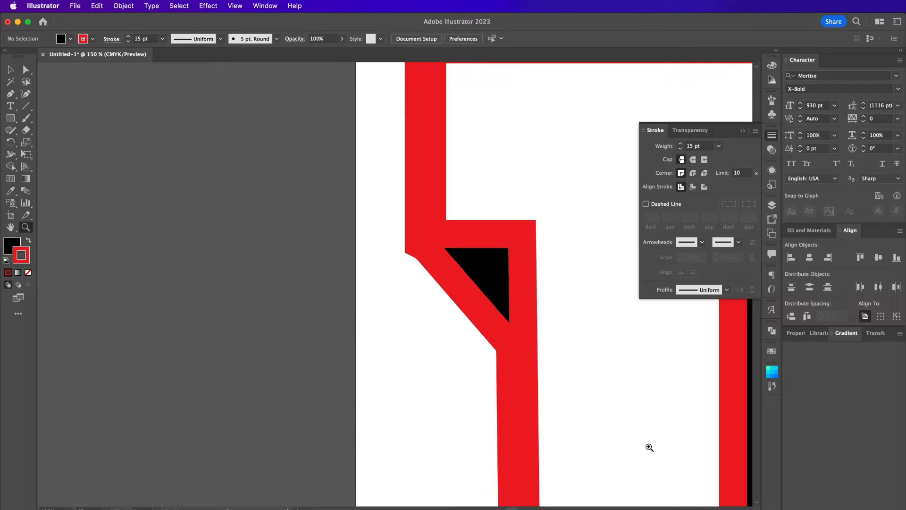
{"action": "scroll", "coordinate": [649, 447], "scroll_direction": "right", "scroll_amount": 5}
{"action": "scroll", "coordinate": [650, 447], "scroll_direction": "down", "scroll_amount": 1}
{"action": "key", "text": "p"}
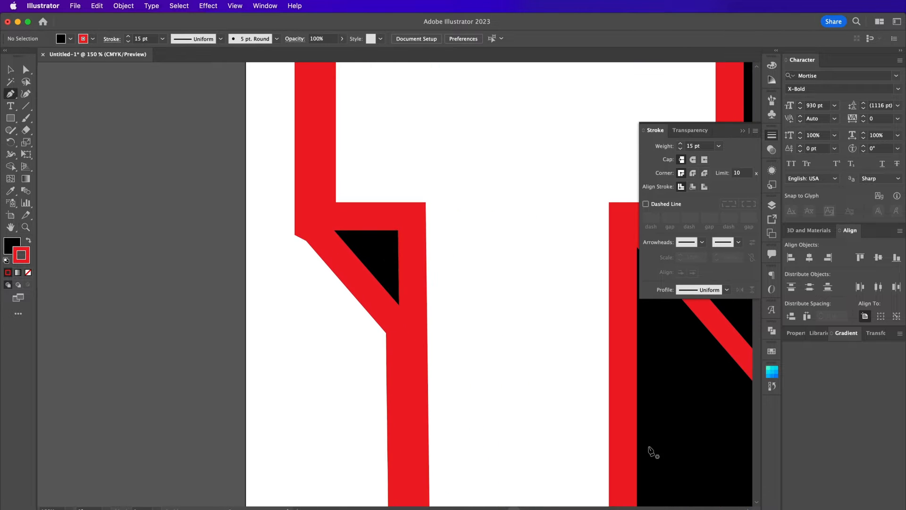
{"action": "left_click", "coordinate": [294, 234]}
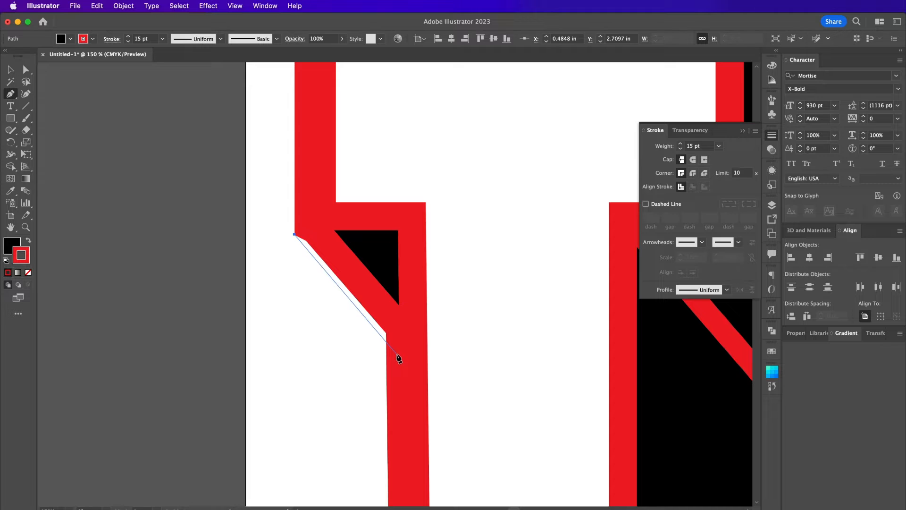
{"action": "left_click", "coordinate": [400, 352]}
{"action": "left_click", "coordinate": [382, 303]}
{"action": "left_click", "coordinate": [312, 224]}
{"action": "left_click", "coordinate": [294, 234]}
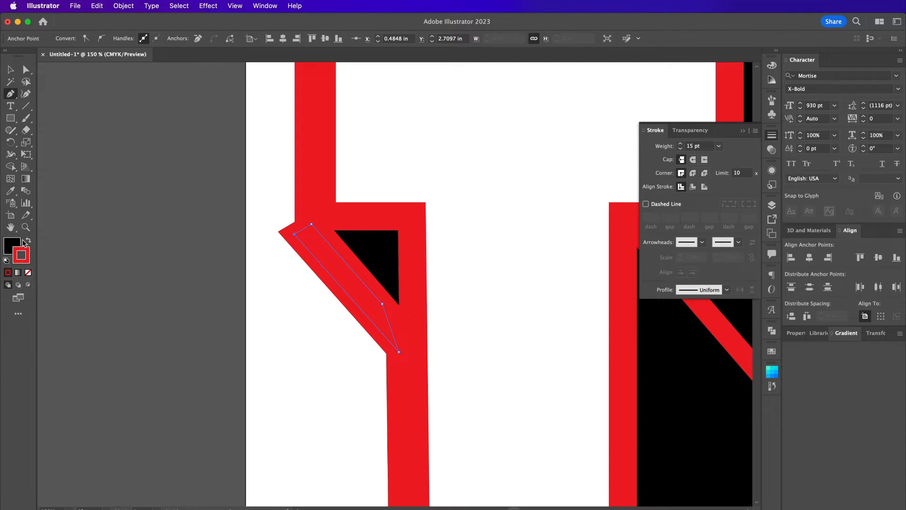
Step: Give the corner patch a red fill and no stroke, and deselect it
{"action": "left_click", "coordinate": [28, 241]}
{"action": "left_click", "coordinate": [28, 273]}
{"action": "left_click", "coordinate": [11, 70]}
{"action": "left_click", "coordinate": [143, 195]}
Step: Create a second artboard about 8.51 x 5.56 in beside the letter U artboard
{"action": "key", "text": "super+minus"}
{"action": "key", "text": "super+minus"}
{"action": "key", "text": "super+minus"}
{"action": "key", "text": "super+minus"}
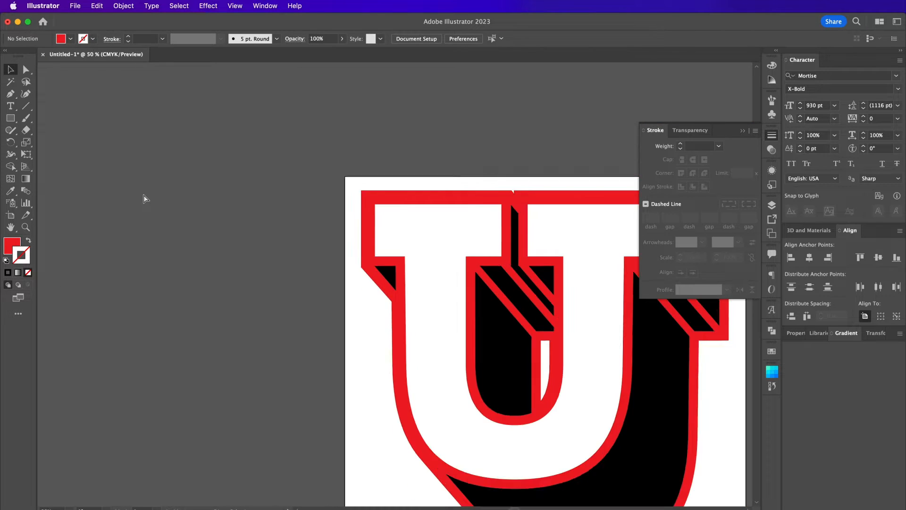
{"action": "scroll", "coordinate": [144, 194], "scroll_direction": "right", "scroll_amount": 5}
{"action": "scroll", "coordinate": [143, 194], "scroll_direction": "right", "scroll_amount": 5}
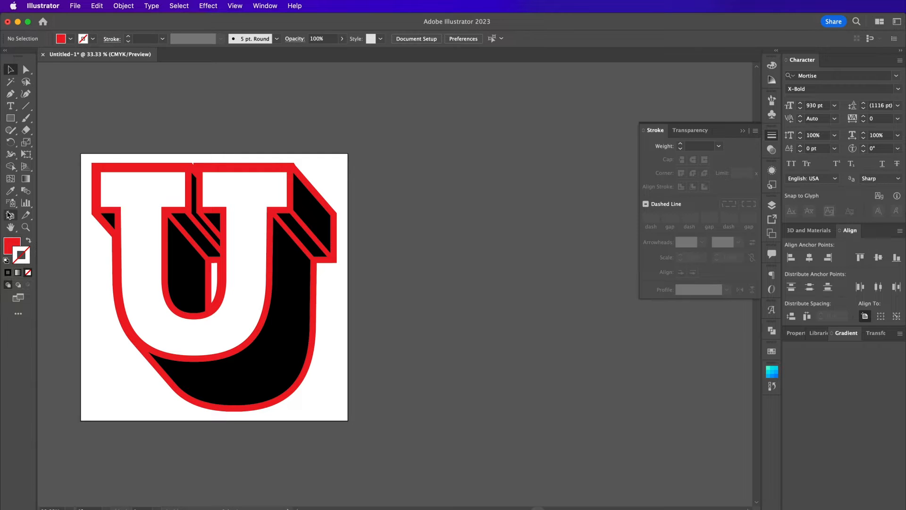
{"action": "left_click", "coordinate": [10, 215]}
{"action": "left_click_drag", "start_coordinate": [363, 153], "coordinate": [553, 277]}
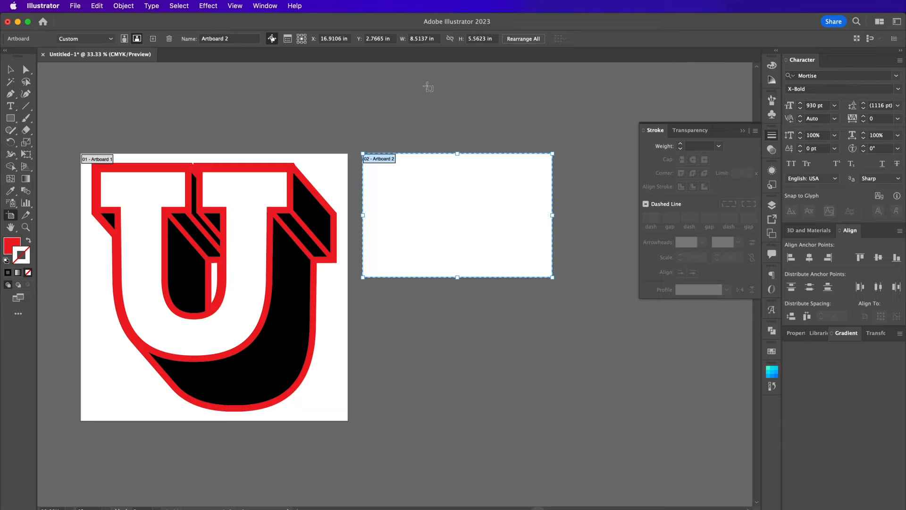
Step: Set the second artboard's width and height to 3.5 in and leave artboard editing
{"action": "double_click", "coordinate": [427, 38]}
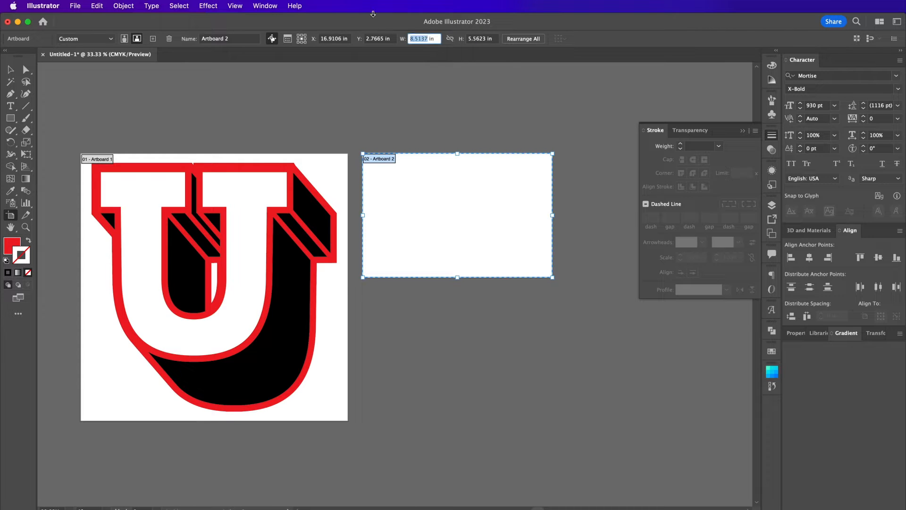
{"action": "type", "text": "3.5"}
{"action": "key", "text": "Return"}
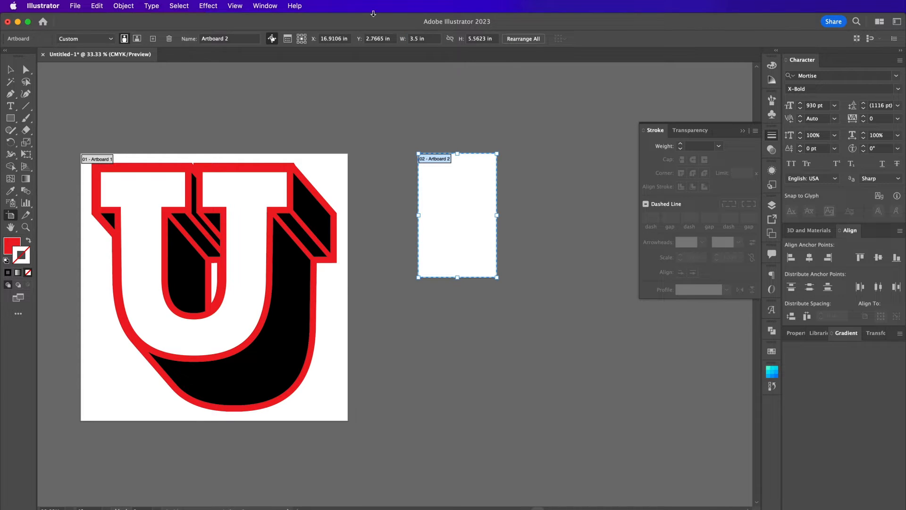
{"action": "double_click", "coordinate": [489, 40]}
{"action": "type", "text": "3.5"}
{"action": "key", "text": "Return"}
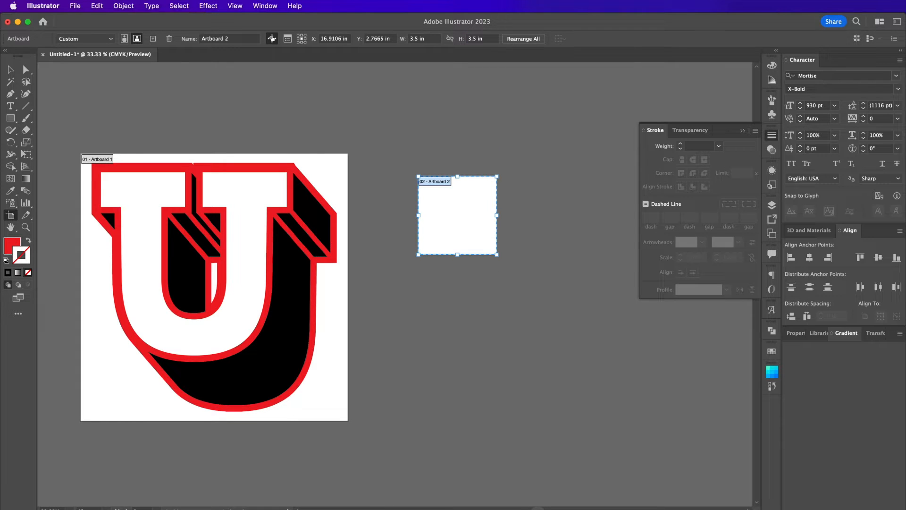
{"action": "left_click", "coordinate": [12, 70]}
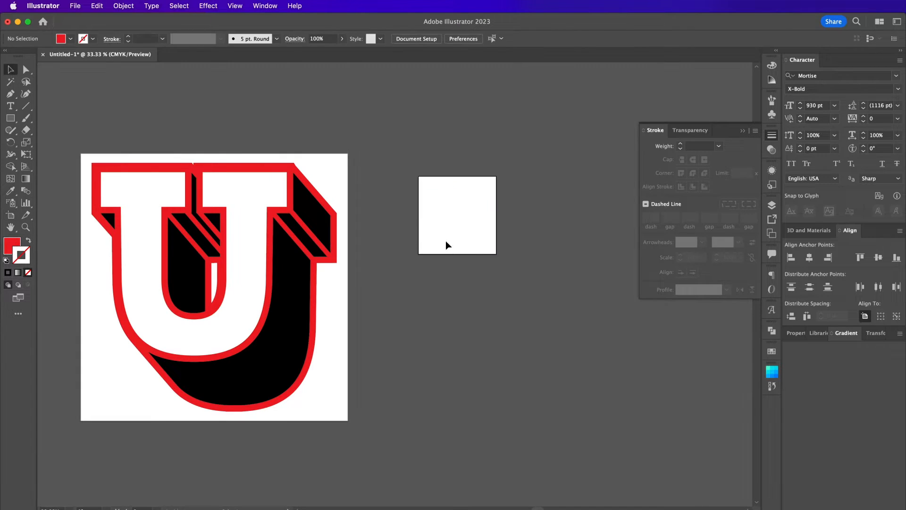
Step: Draw a circle about 3.18 in across, center it on the second artboard, and fill it with black
{"action": "key", "text": "super+equal"}
{"action": "key", "text": "super+equal"}
{"action": "key", "text": "super+equal"}
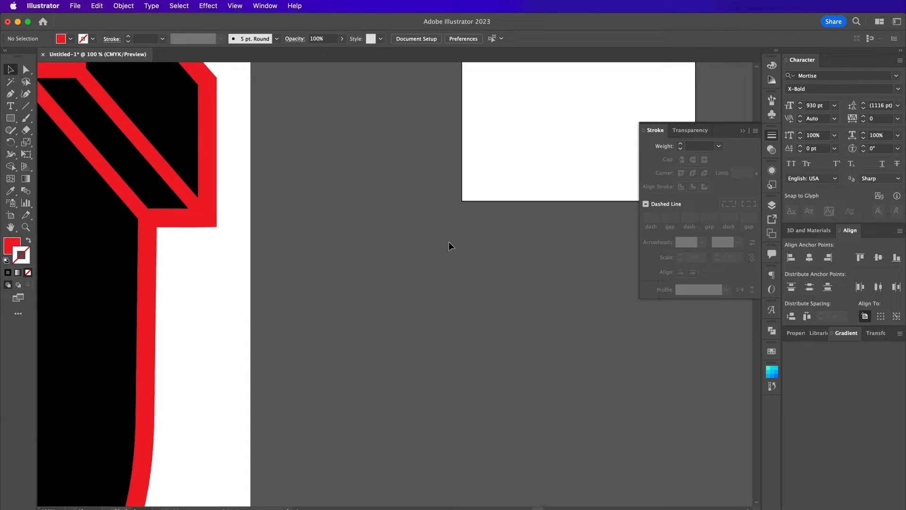
{"action": "scroll", "coordinate": [448, 242], "scroll_direction": "up", "scroll_amount": 4}
{"action": "scroll", "coordinate": [449, 242], "scroll_direction": "right", "scroll_amount": 3}
{"action": "scroll", "coordinate": [449, 245], "scroll_direction": "right", "scroll_amount": 1}
{"action": "key", "text": "super+equal"}
{"action": "scroll", "coordinate": [449, 245], "scroll_direction": "right", "scroll_amount": 2}
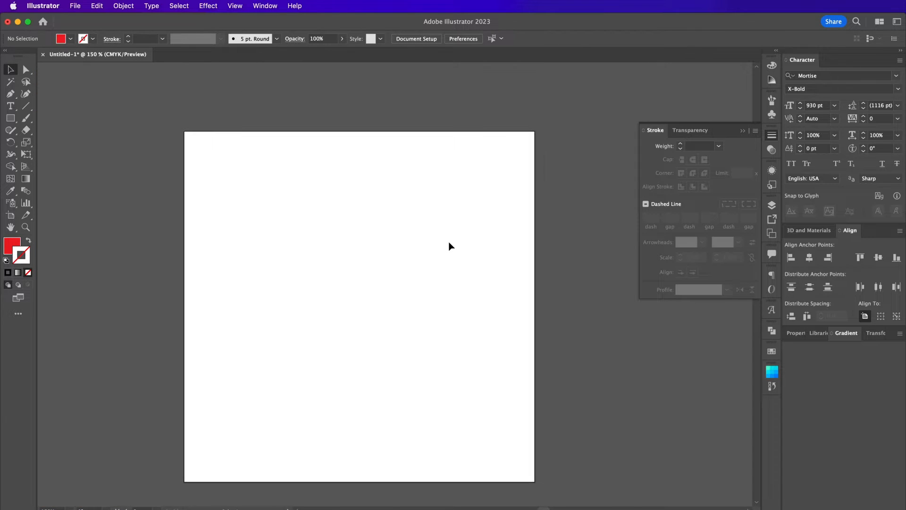
{"action": "key", "text": "l"}
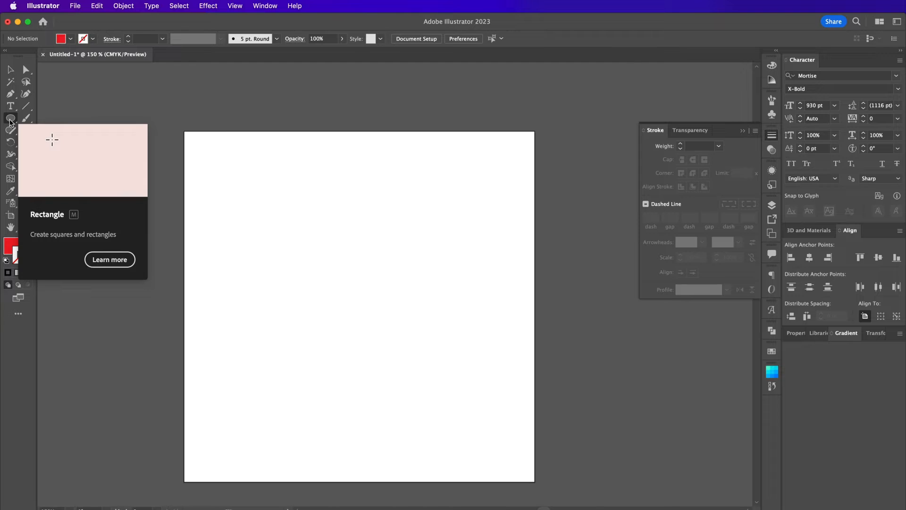
{"action": "left_click_drag", "start_coordinate": [210, 152], "coordinate": [529, 454]}
{"action": "key", "text": "v"}
{"action": "left_click_drag", "start_coordinate": [464, 410], "coordinate": [457, 404]}
{"action": "left_click", "coordinate": [772, 352]}
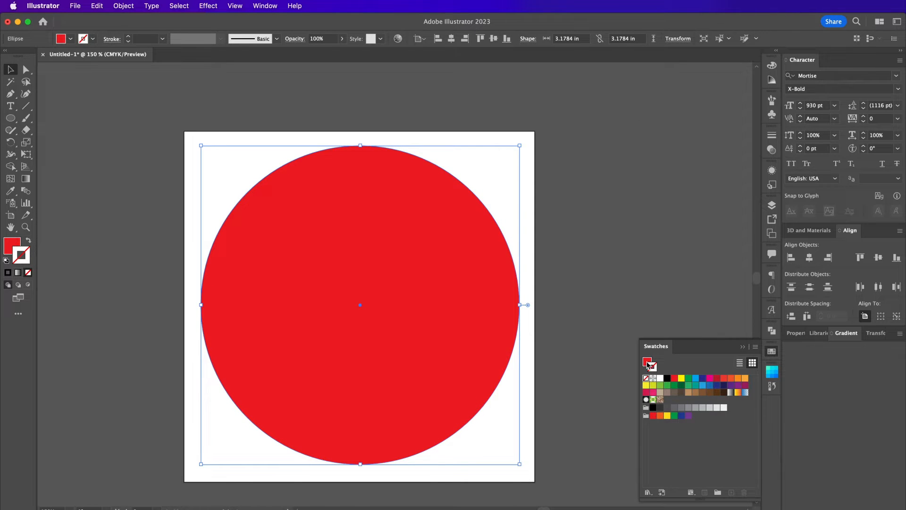
{"action": "left_click", "coordinate": [666, 379]}
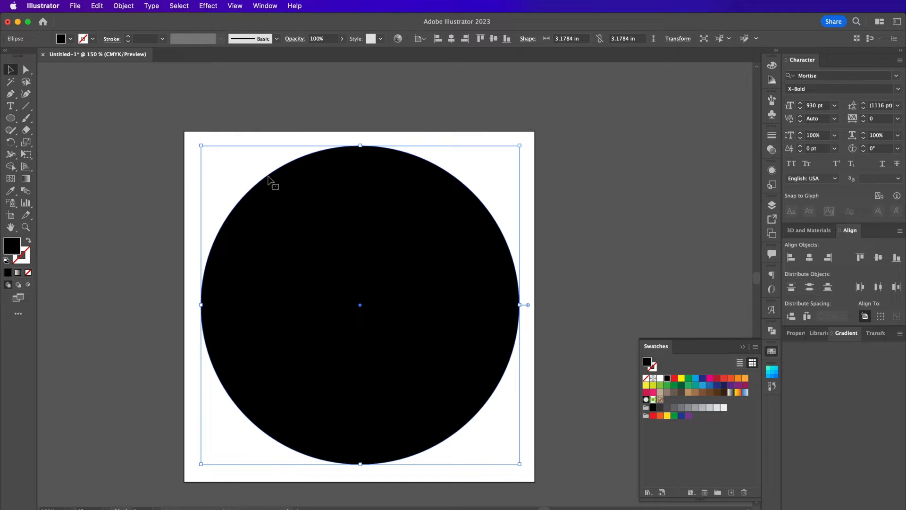
Step: Paste a copy of the black circle in place, scale it from the center to about 2.9 in, and fill it red
{"action": "left_click", "coordinate": [100, 10]}
{"action": "left_click", "coordinate": [99, 59]}
{"action": "left_click", "coordinate": [98, 6]}
{"action": "left_click", "coordinate": [119, 104]}
{"action": "left_click_drag", "start_coordinate": [519, 305], "coordinate": [506, 305]}
{"action": "left_click", "coordinate": [674, 378]}
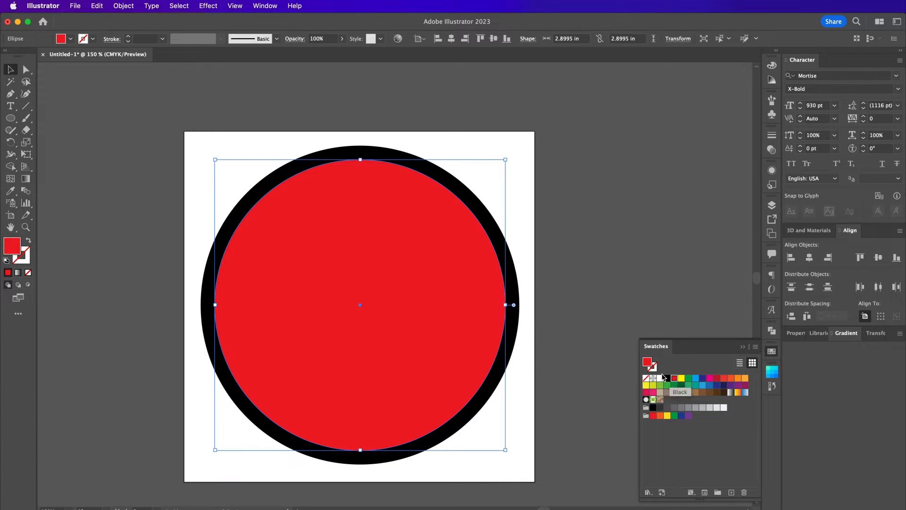
Step: Paste another black circle in place and scale it from the center to about 2.64 in, inside the red circle
{"action": "left_click", "coordinate": [97, 6]}
{"action": "left_click", "coordinate": [132, 104]}
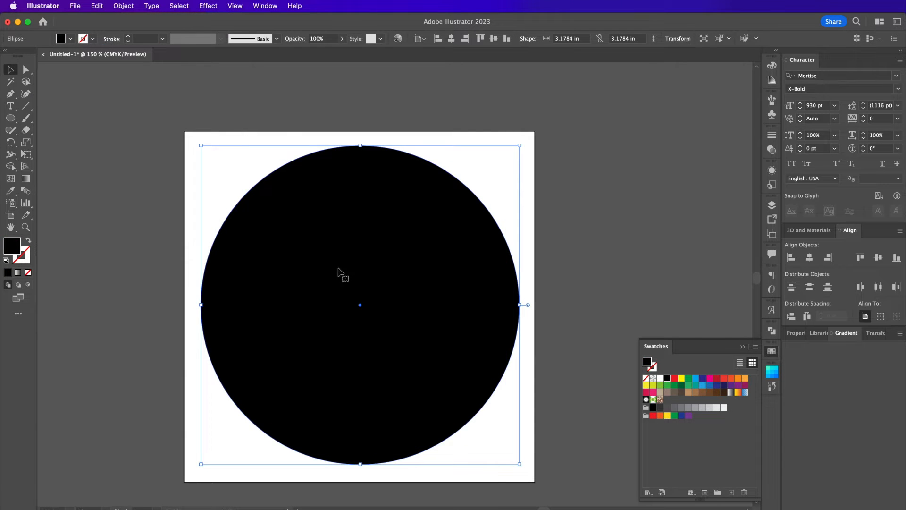
{"action": "left_click_drag", "start_coordinate": [518, 305], "coordinate": [491, 303]}
Step: Paste one more circle in place, fill it white, and scale it from the center to leave a thin black ring around it
{"action": "left_click", "coordinate": [97, 5]}
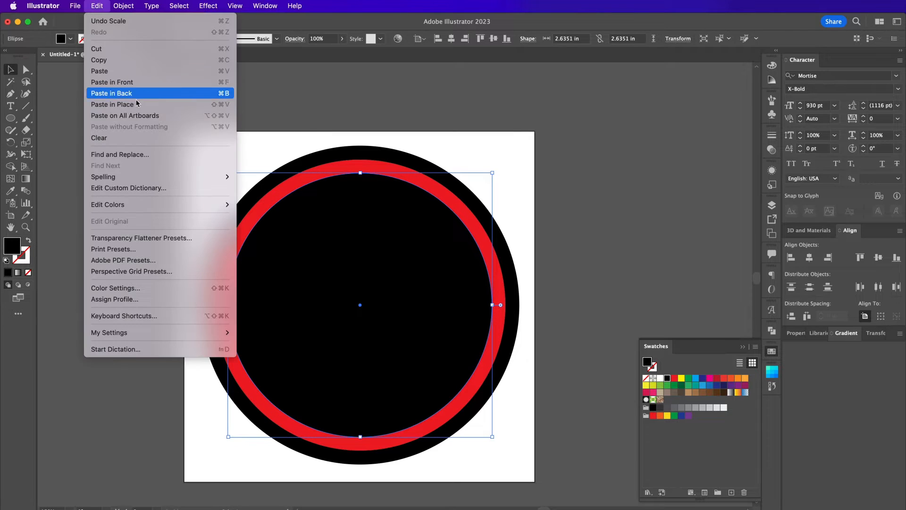
{"action": "left_click", "coordinate": [118, 101]}
{"action": "left_click_drag", "start_coordinate": [517, 304], "coordinate": [470, 305]}
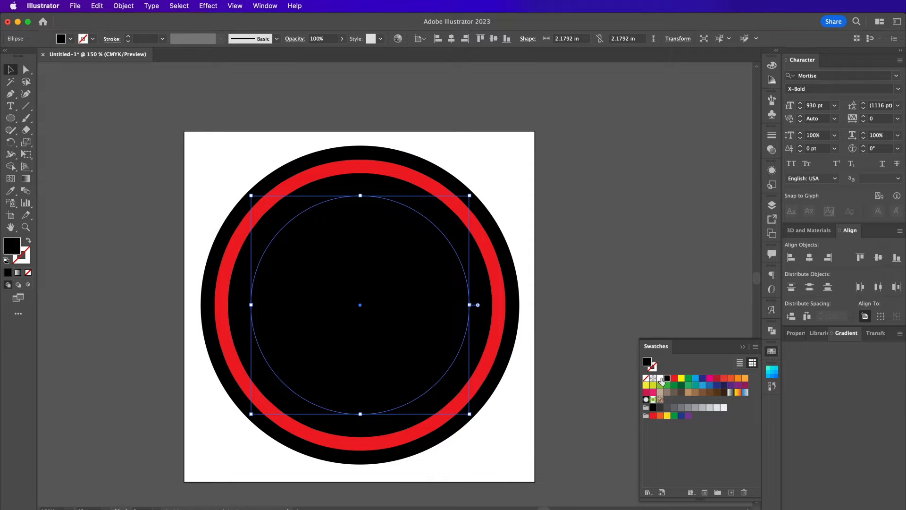
{"action": "left_click", "coordinate": [660, 379]}
{"action": "left_click_drag", "start_coordinate": [471, 305], "coordinate": [483, 311]}
{"action": "left_click", "coordinate": [575, 318]}
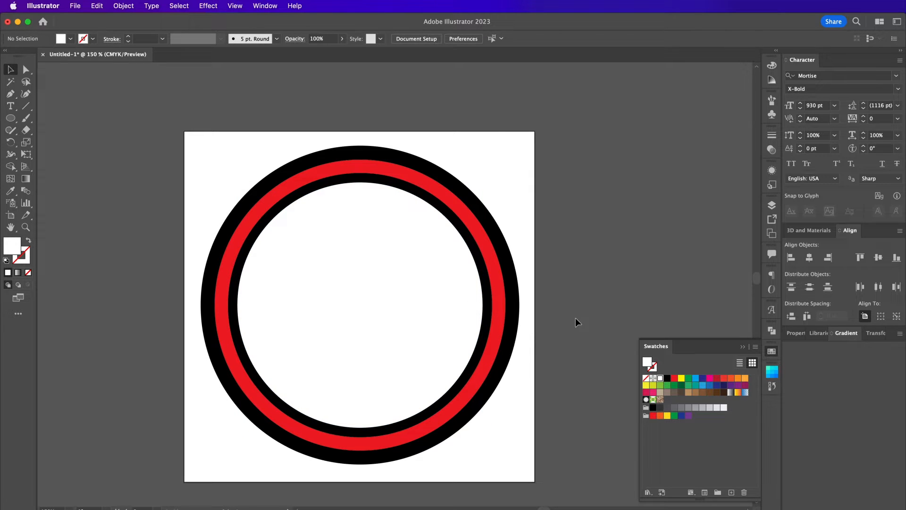
Step: Place a point text object near the badge's upper edge and format it in Bitcheese Regular at 38 pt
{"action": "key", "text": "t"}
{"action": "left_click", "coordinate": [496, 173]}
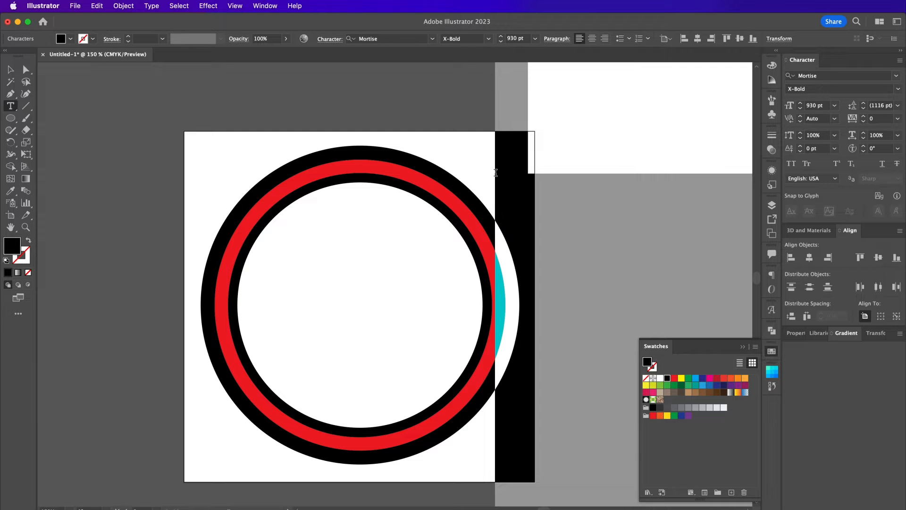
{"action": "double_click", "coordinate": [816, 105]}
{"action": "type", "text": "3"}
{"action": "key", "text": "Return"}
{"action": "left_click", "coordinate": [812, 75]}
{"action": "type", "text": "bit"}
{"action": "key", "text": "Return"}
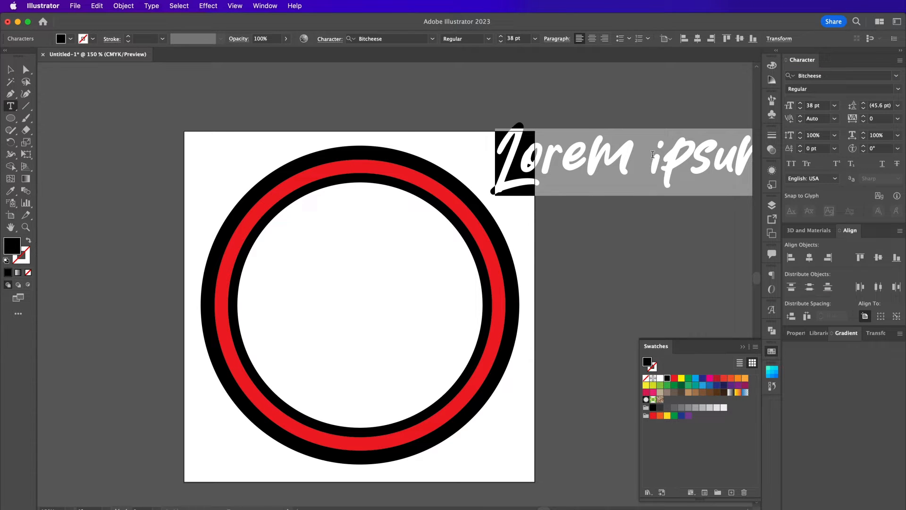
Step: Replace the placeholder text with "Laugh" and move it into the upper part of the white circle
{"action": "type", "text": "Laugh"}
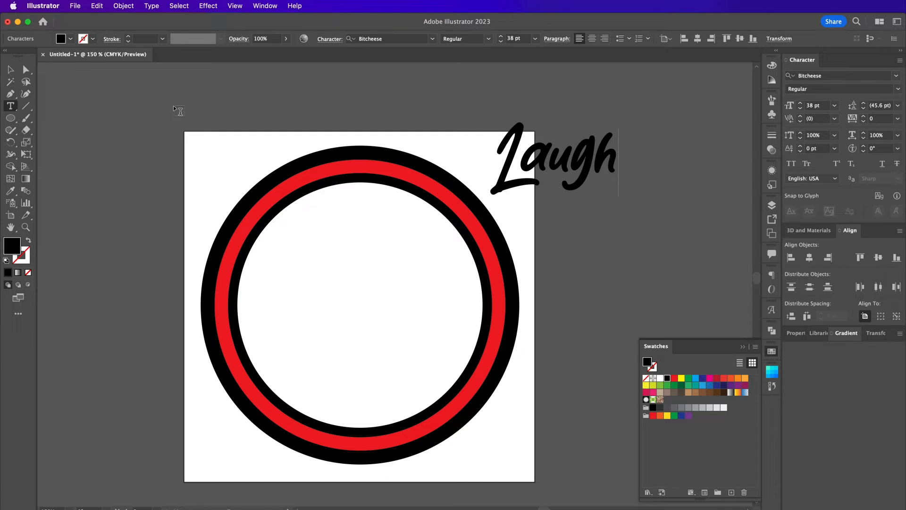
{"action": "left_click", "coordinate": [10, 69]}
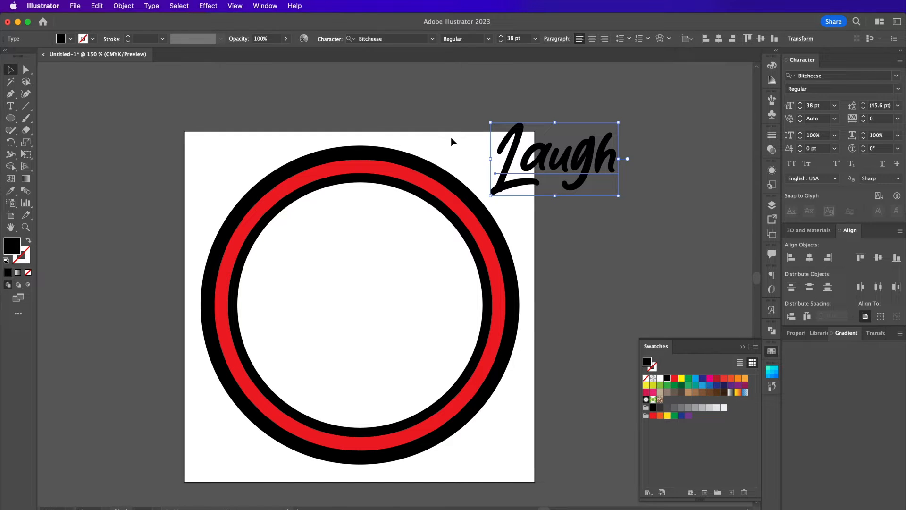
{"action": "left_click_drag", "start_coordinate": [541, 165], "coordinate": [338, 239]}
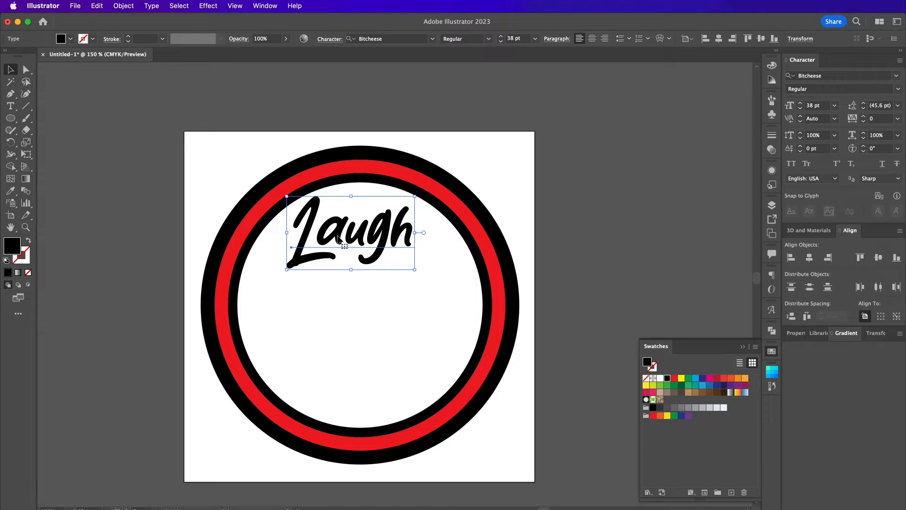
Step: Duplicate the "Laugh" text, change the copy to "Now," and position it on the left of the middle row
{"action": "left_click_drag", "start_coordinate": [338, 239], "coordinate": [370, 291]}
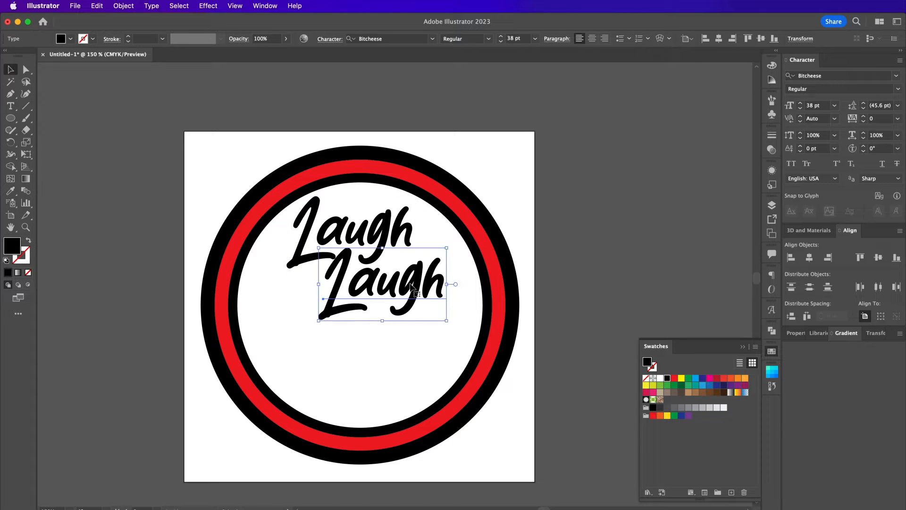
{"action": "double_click", "coordinate": [412, 286]}
{"action": "type", "text": "Now,"}
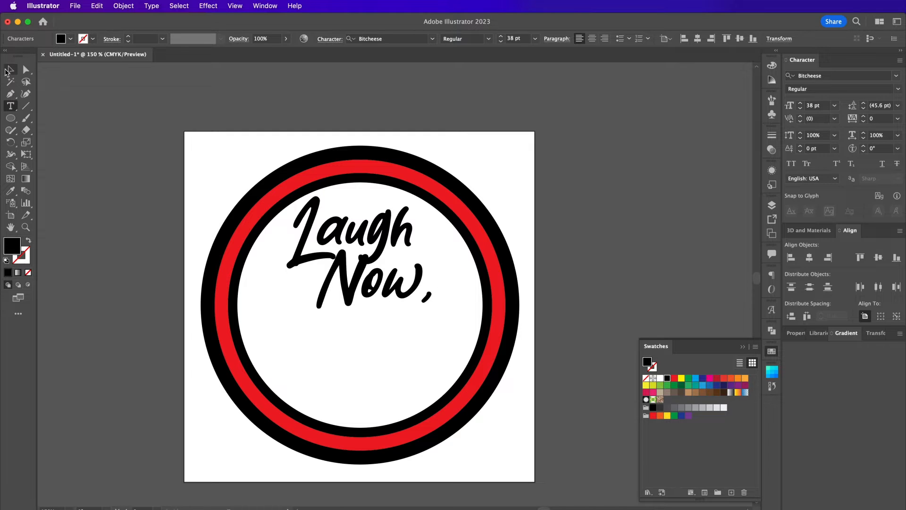
{"action": "key", "text": "Escape"}
{"action": "left_click_drag", "start_coordinate": [370, 296], "coordinate": [297, 314]}
{"action": "left_click", "coordinate": [301, 319]}
Step: Paste another "Laugh" text, change it to "Cry", and position it right after "Now," on the middle row
{"action": "key", "text": "super+v"}
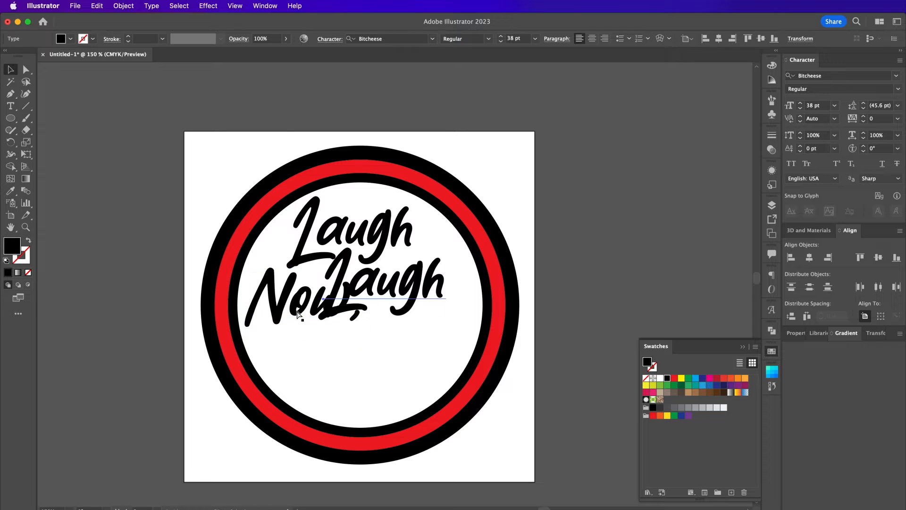
{"action": "double_click", "coordinate": [396, 297]}
{"action": "key", "text": "super+a"}
{"action": "type", "text": "Cry"}
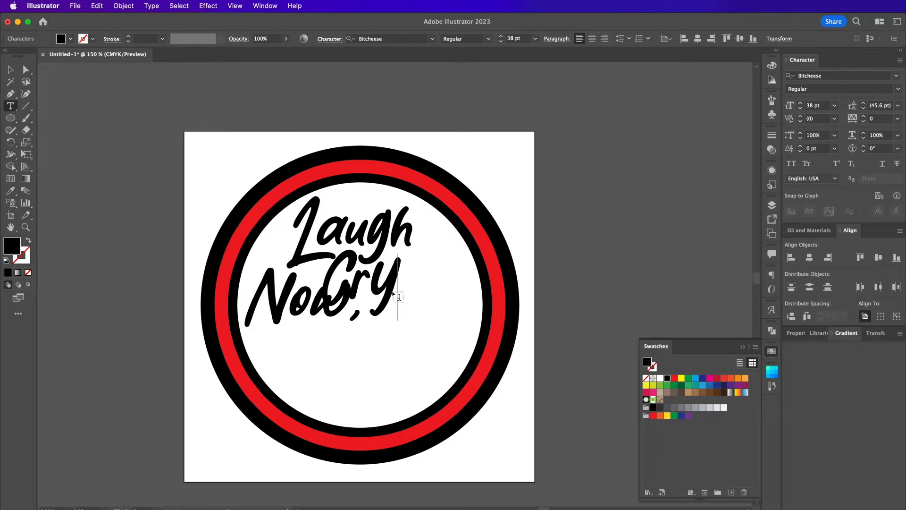
{"action": "left_click", "coordinate": [7, 69]}
{"action": "left_click_drag", "start_coordinate": [369, 281], "coordinate": [420, 291]}
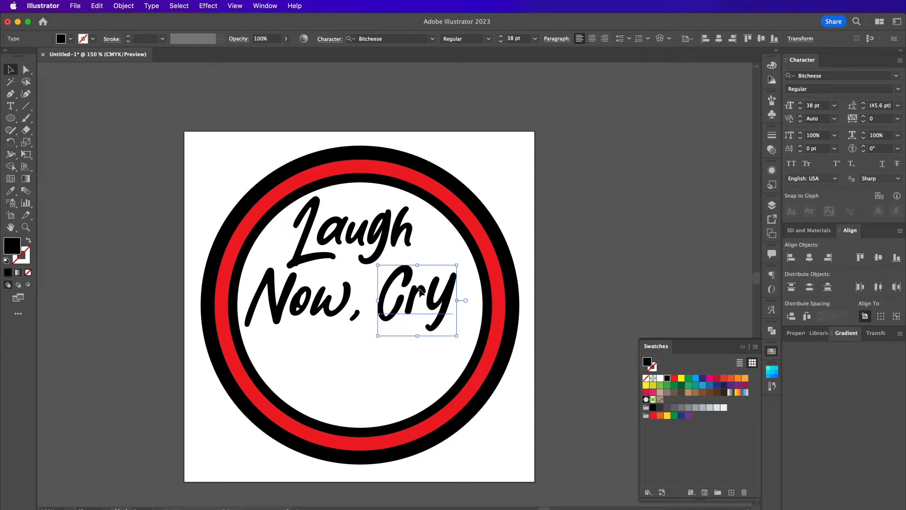
Step: Add the text "Later" in the same script font and position it below the "Now, Cry" row
{"action": "key", "text": "t"}
{"action": "left_click", "coordinate": [327, 358]}
{"action": "type", "text": "Later"}
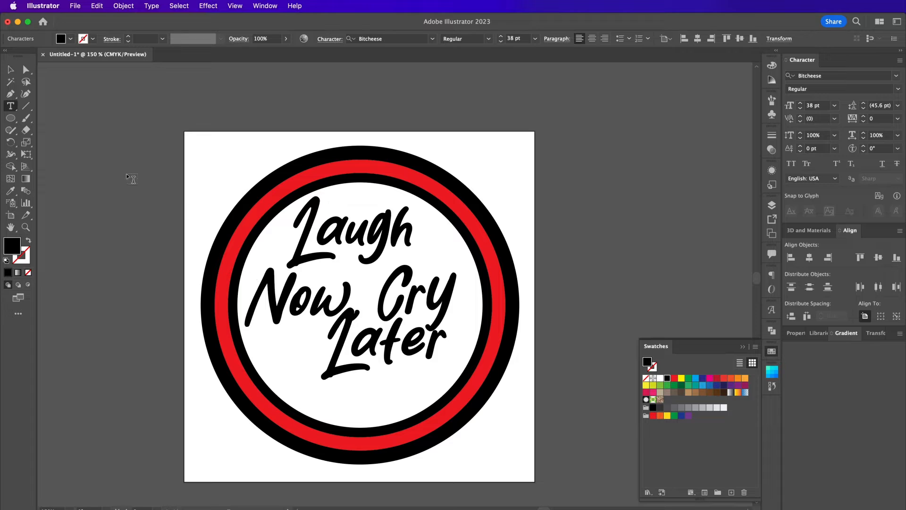
{"action": "left_click", "coordinate": [10, 69]}
{"action": "left_click_drag", "start_coordinate": [405, 353], "coordinate": [373, 378]}
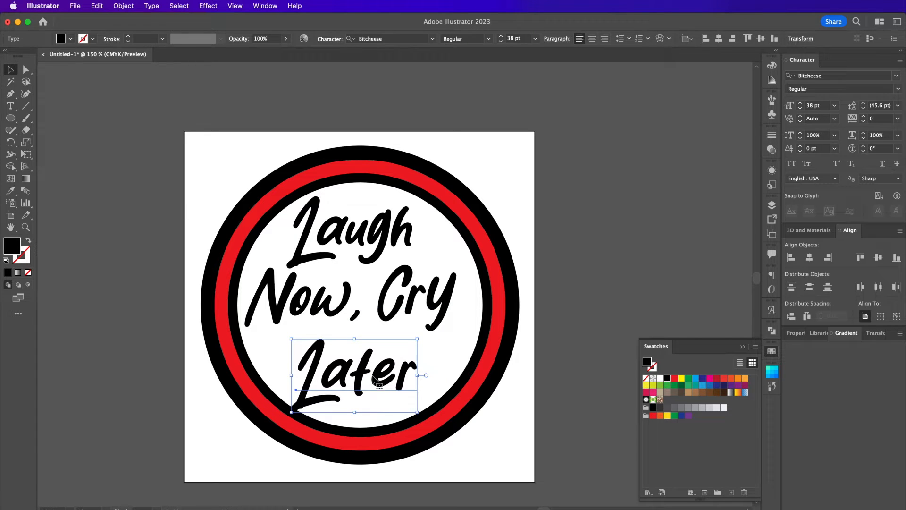
Step: Warp the "Later" text with a horizontal Arc envelope at -30% bend
{"action": "left_click", "coordinate": [660, 38]}
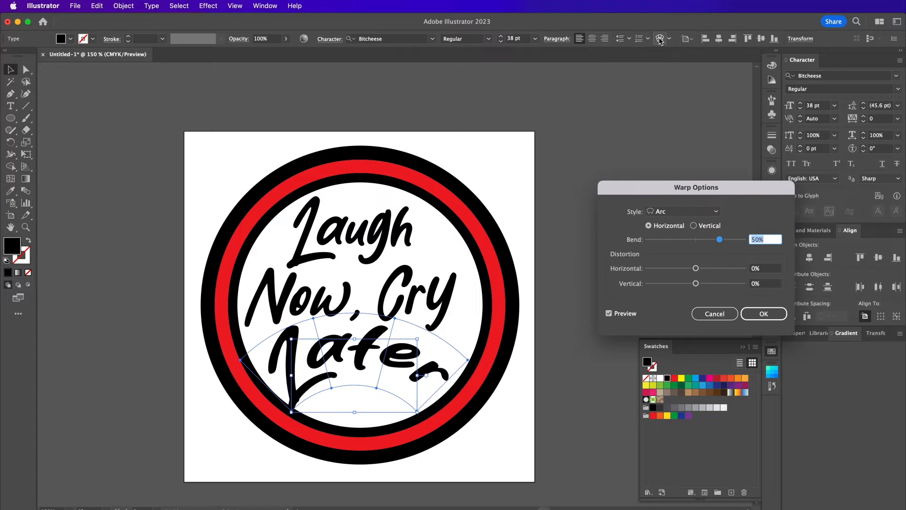
{"action": "left_click_drag", "start_coordinate": [719, 242], "coordinate": [690, 241]}
{"action": "key", "text": "Down"}
{"action": "key", "text": "Down"}
{"action": "key", "text": "Down"}
{"action": "key", "text": "Down"}
{"action": "key", "text": "Down"}
{"action": "key", "text": "Down"}
{"action": "key", "text": "Down"}
{"action": "key", "text": "Down"}
{"action": "key", "text": "Down"}
{"action": "key", "text": "Down"}
{"action": "key", "text": "Down"}
{"action": "key", "text": "Down"}
{"action": "key", "text": "Down"}
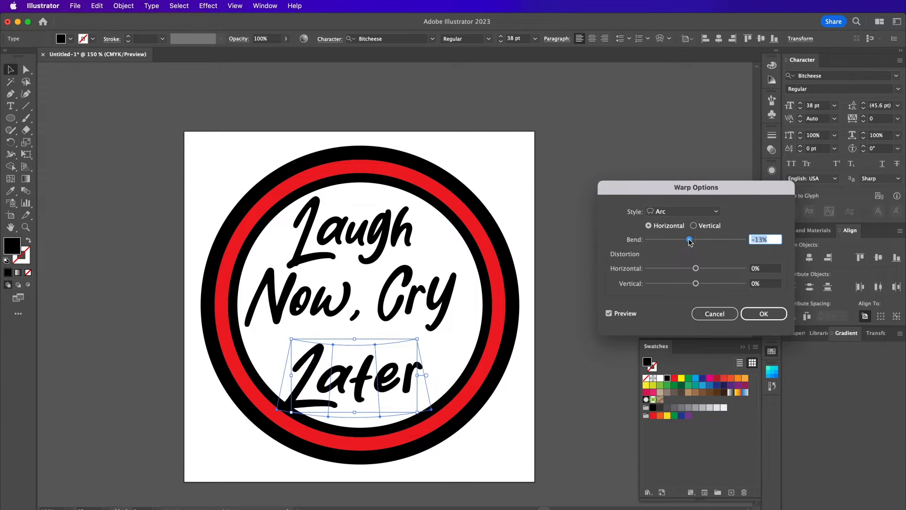
{"action": "key", "text": "Down"}
{"action": "key", "text": "Down"}
{"action": "key", "text": "Down"}
{"action": "key", "text": "Down"}
{"action": "key", "text": "Down"}
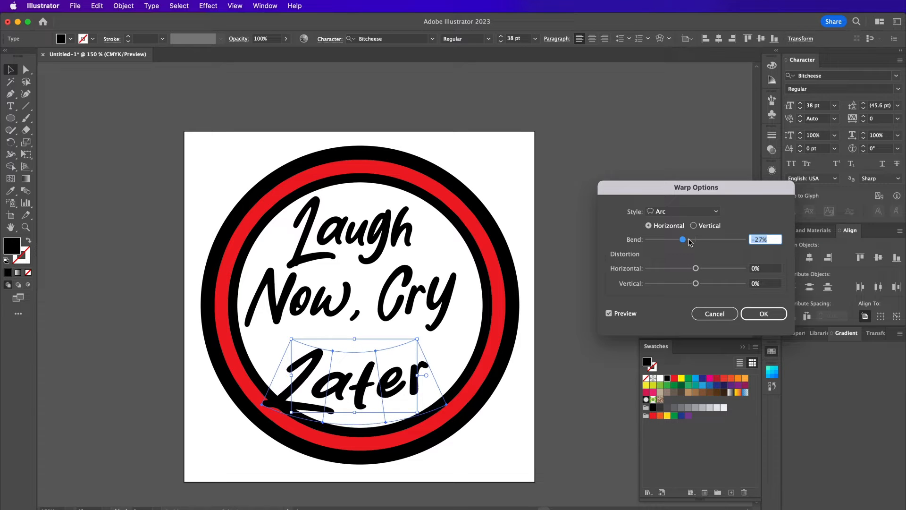
{"action": "key", "text": "Return"}
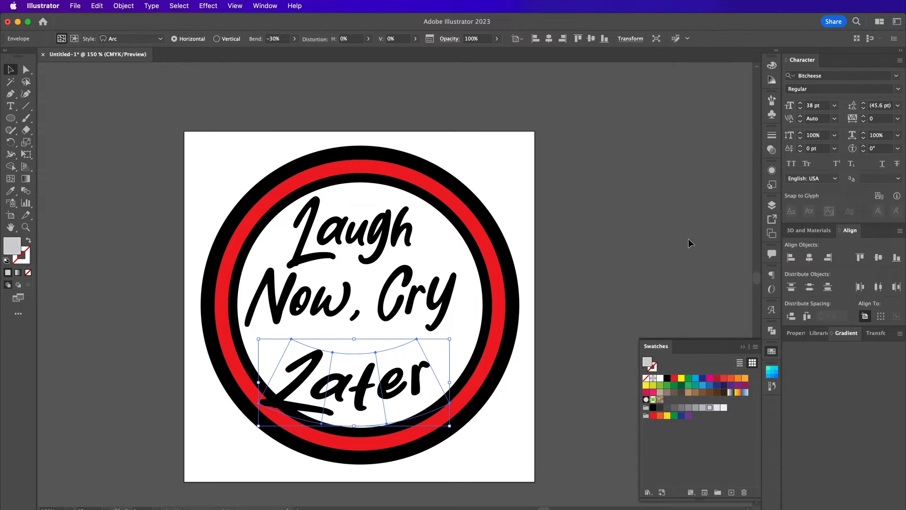
Step: Reshape the "Later" envelope by raising its left corner points and both inner points along its upper edge
{"action": "left_click", "coordinate": [26, 69]}
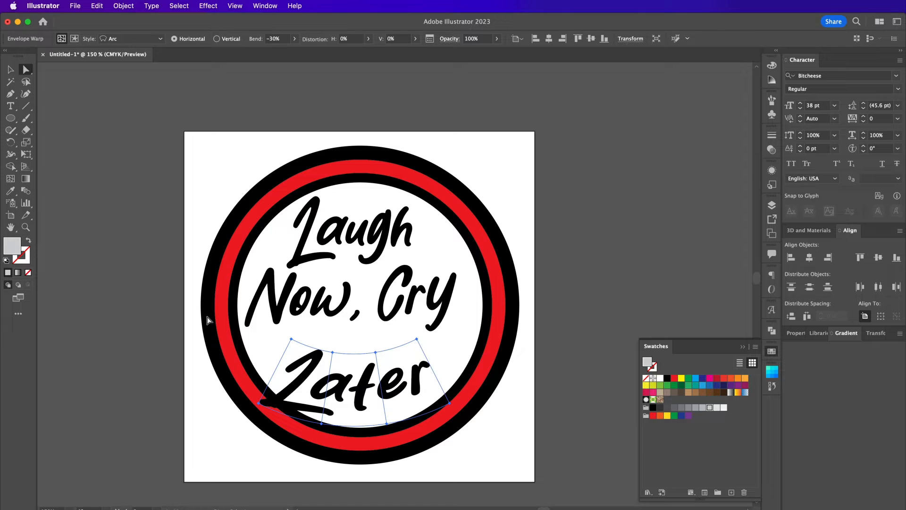
{"action": "left_click_drag", "start_coordinate": [258, 404], "coordinate": [263, 391]}
{"action": "left_click_drag", "start_coordinate": [292, 339], "coordinate": [293, 328]}
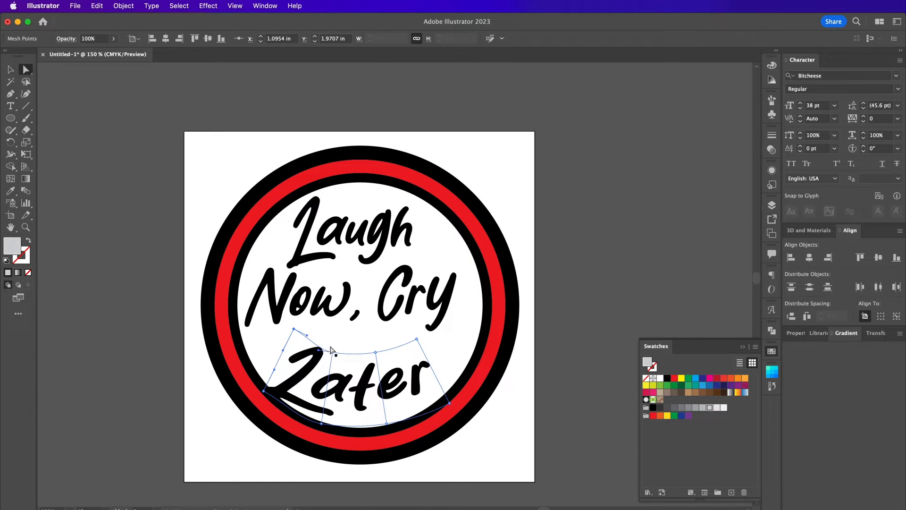
{"action": "left_click", "coordinate": [332, 352]}
{"action": "left_click", "coordinate": [330, 347]}
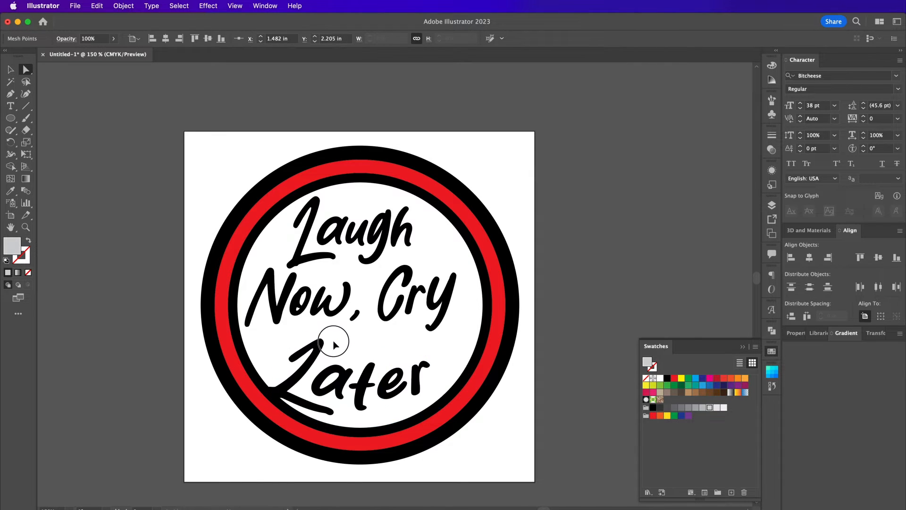
{"action": "left_click", "coordinate": [334, 342]}
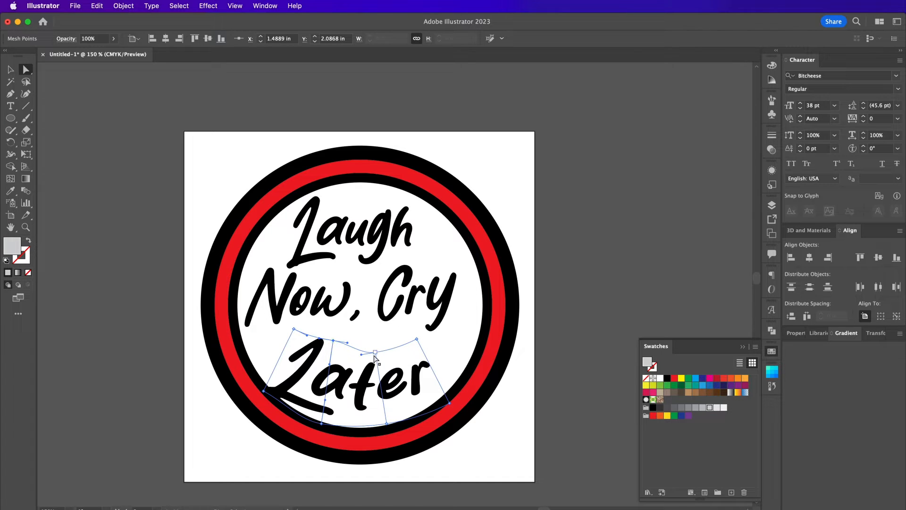
{"action": "left_click", "coordinate": [375, 340]}
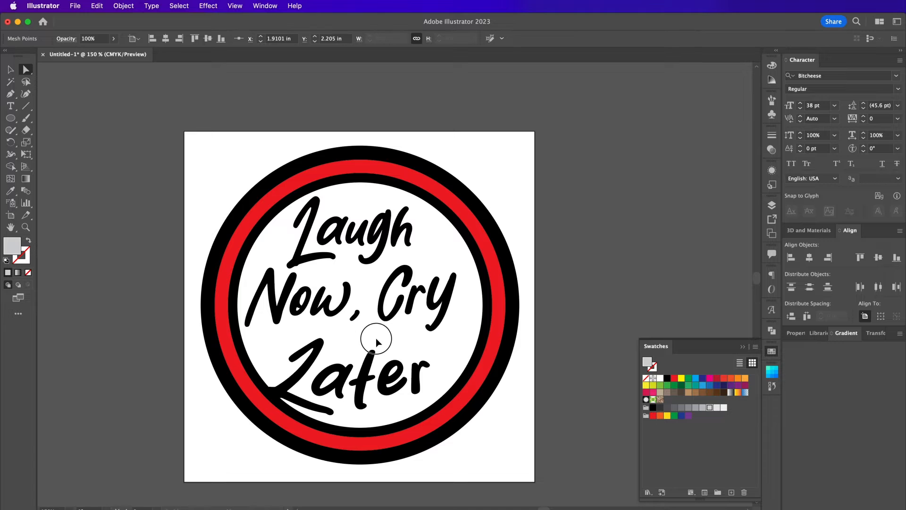
Step: Warp the "Cry" text with a horizontal Arc envelope at -3% bend and -18% horizontal distortion
{"action": "left_click", "coordinate": [408, 312]}
{"action": "left_click", "coordinate": [660, 39]}
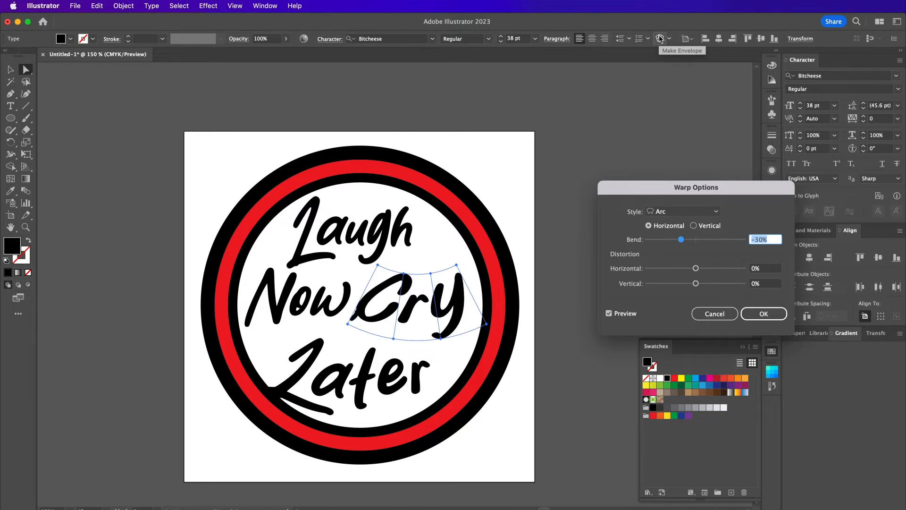
{"action": "left_click_drag", "start_coordinate": [683, 240], "coordinate": [707, 270]}
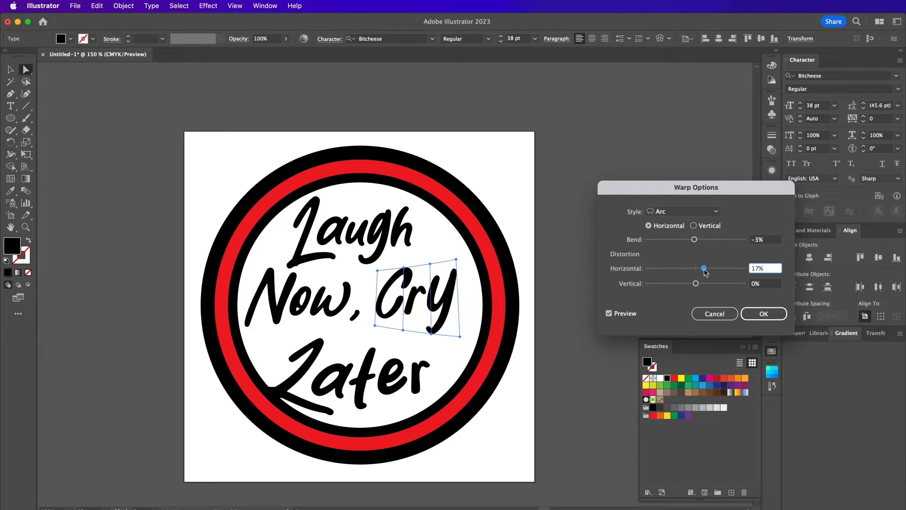
{"action": "left_click_drag", "start_coordinate": [705, 270], "coordinate": [688, 269]}
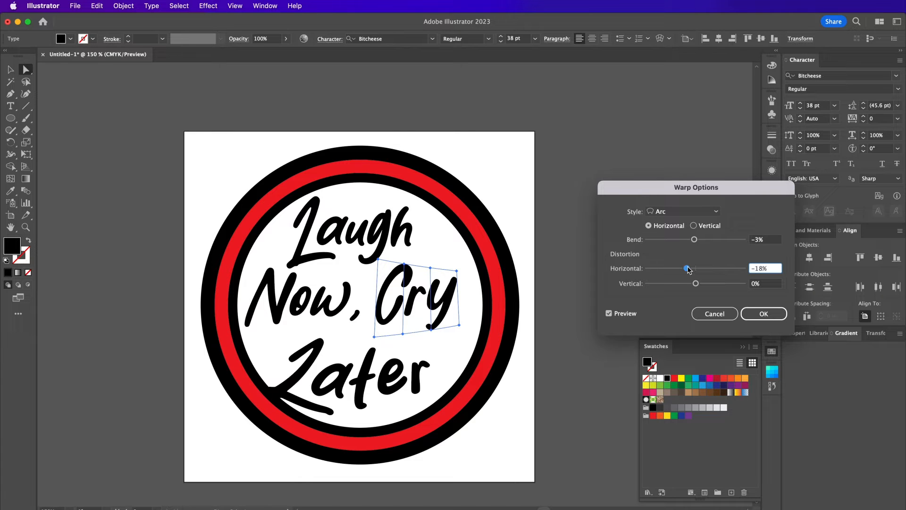
{"action": "left_click", "coordinate": [759, 314]}
Step: Move "Cry" down and to the right, raise its upper mesh points, and enlarge it to fill its side of the row
{"action": "mouse_move", "coordinate": [439, 320]}
{"action": "left_mouse_down"}
{"action": "mouse_move", "coordinate": [445, 313]}
{"action": "mouse_move", "coordinate": [449, 335]}
{"action": "left_mouse_up"}
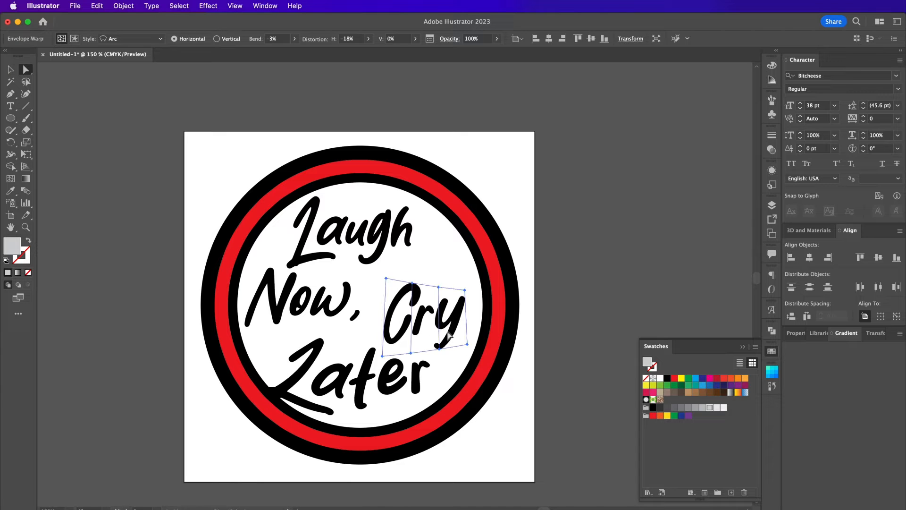
{"action": "left_click_drag", "start_coordinate": [467, 297], "coordinate": [471, 281]}
{"action": "left_click_drag", "start_coordinate": [415, 288], "coordinate": [414, 280]}
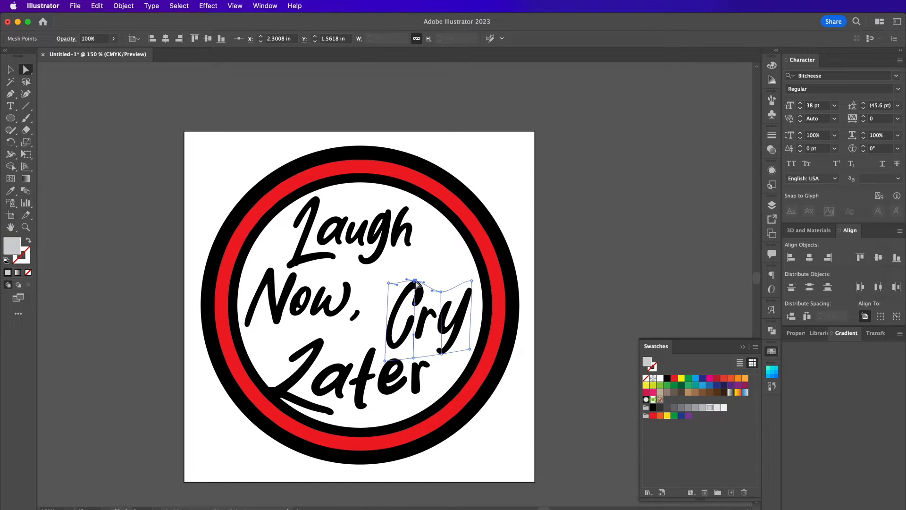
{"action": "left_click", "coordinate": [10, 70]}
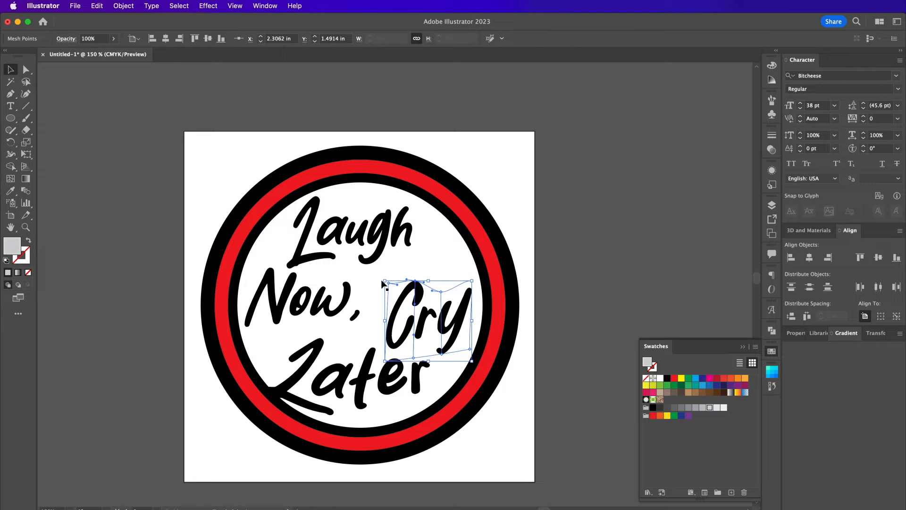
{"action": "mouse_move", "coordinate": [385, 281]}
{"action": "left_mouse_down"}
{"action": "mouse_move", "coordinate": [370, 263]}
{"action": "mouse_move", "coordinate": [376, 267]}
{"action": "left_mouse_up"}
{"action": "left_click_drag", "start_coordinate": [413, 313], "coordinate": [415, 317]}
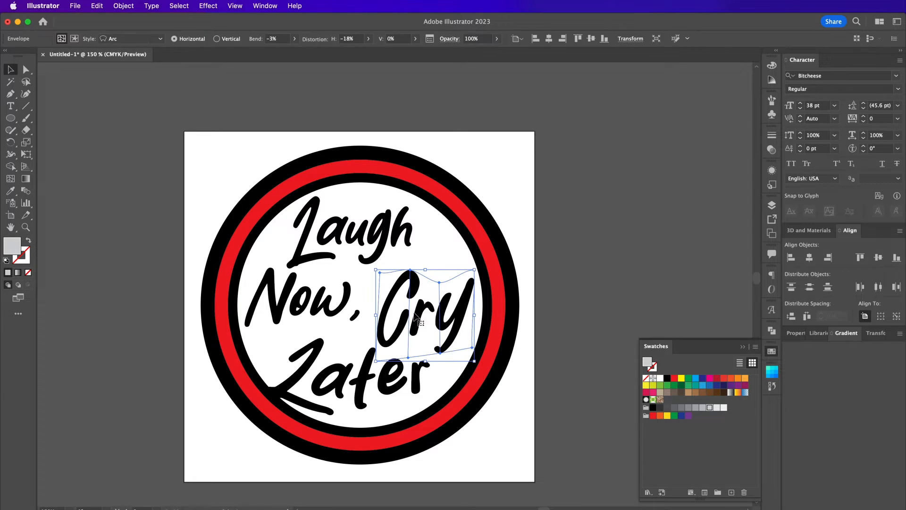
Step: Apply the same Arc envelope warp to "Now," and nudge it slightly to the right
{"action": "left_click", "coordinate": [314, 311]}
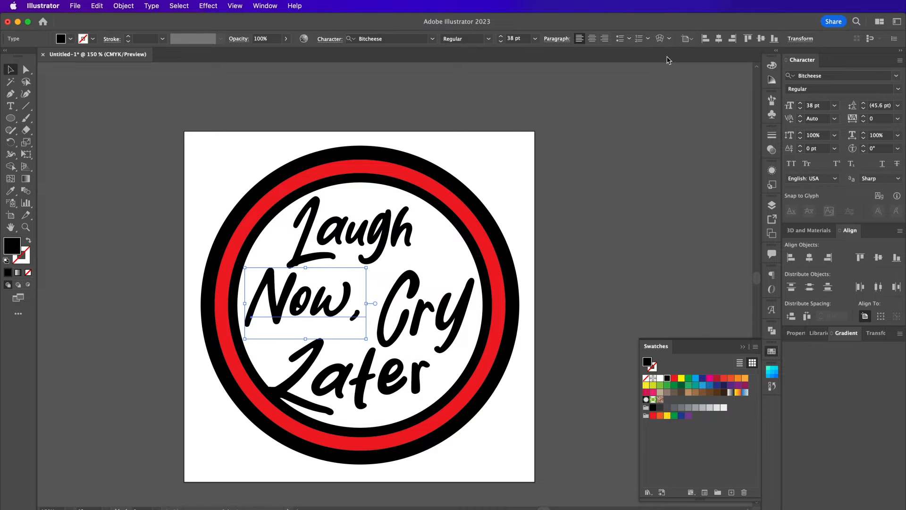
{"action": "key", "text": "alt+shift+super+w"}
{"action": "key", "text": "Return"}
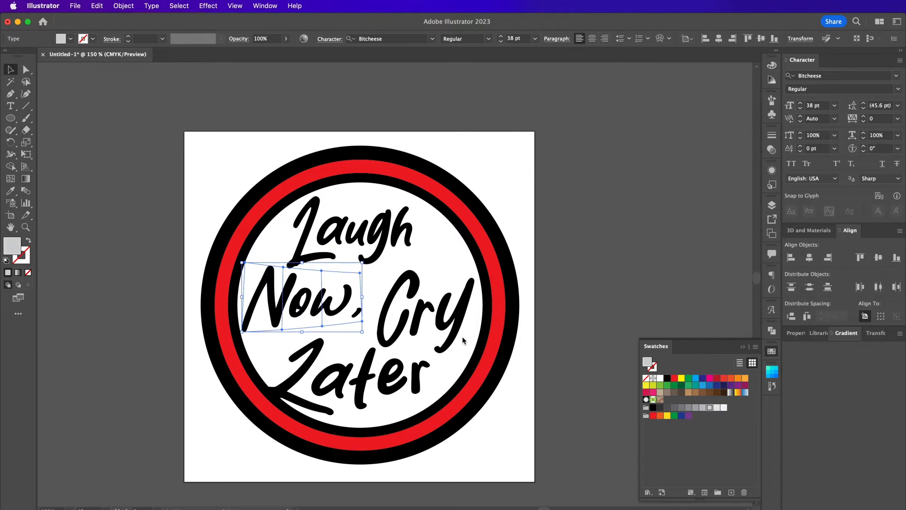
{"action": "left_click_drag", "start_coordinate": [301, 305], "coordinate": [306, 307]}
Step: Reshape the left side of the "Now," envelope so the N stretches down and follows the ring's inner edge
{"action": "left_click", "coordinate": [26, 70]}
{"action": "left_click_drag", "start_coordinate": [250, 341], "coordinate": [256, 354]}
{"action": "left_click_drag", "start_coordinate": [253, 272], "coordinate": [238, 264]}
{"action": "left_click", "coordinate": [256, 354]}
{"action": "key", "text": "super+equal"}
{"action": "key", "text": "super+equal"}
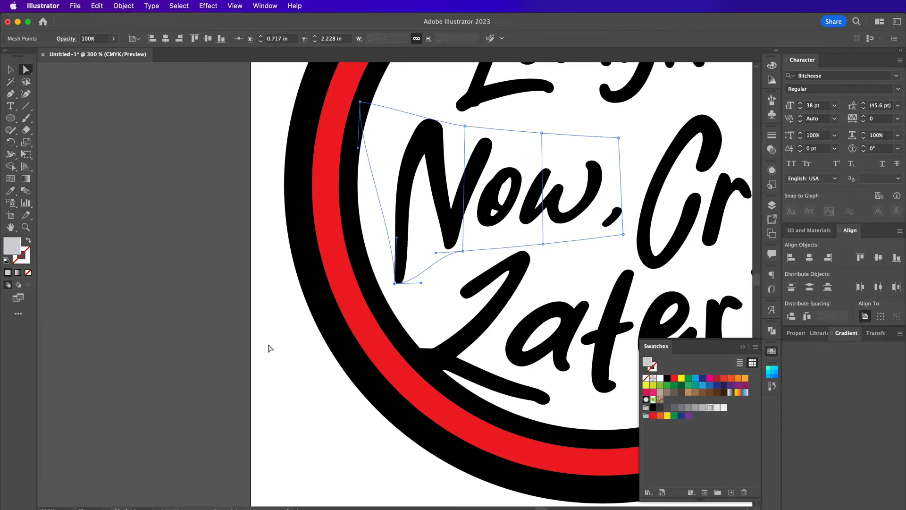
{"action": "scroll", "coordinate": [278, 341], "scroll_direction": "right", "scroll_amount": 3}
{"action": "scroll", "coordinate": [283, 338], "scroll_direction": "up", "scroll_amount": 2}
{"action": "left_click_drag", "start_coordinate": [326, 278], "coordinate": [298, 288]}
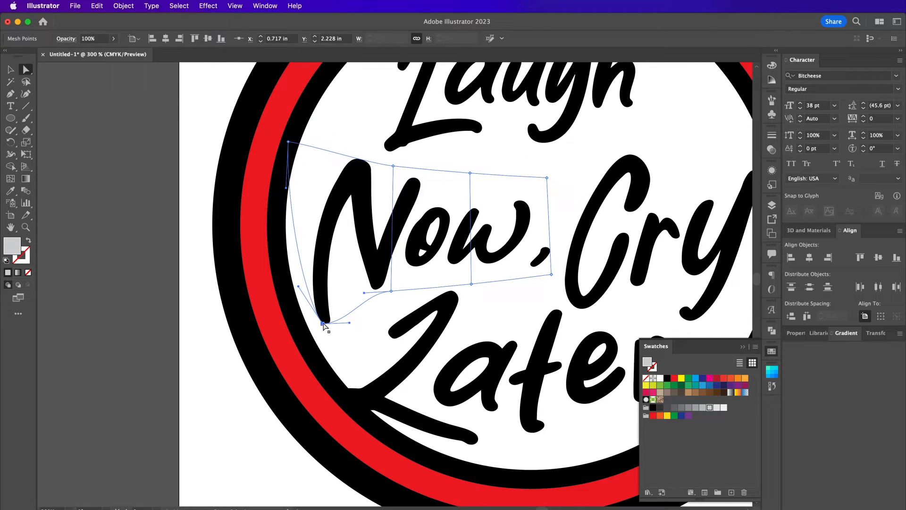
{"action": "left_click_drag", "start_coordinate": [323, 323], "coordinate": [311, 345]}
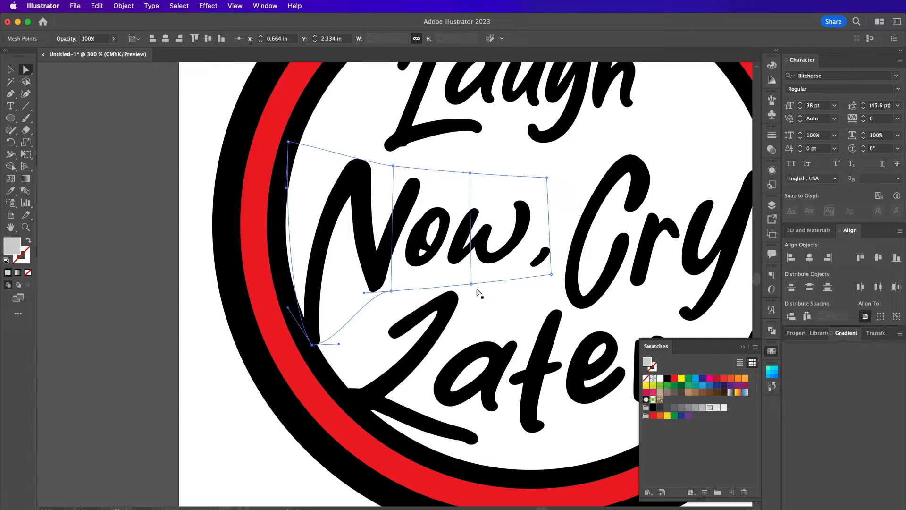
Step: Lower the bottom mesh points of "Now," beside the N and at the comma, and pull its upper right points outward and up
{"action": "left_click", "coordinate": [391, 291]}
{"action": "left_click", "coordinate": [369, 275]}
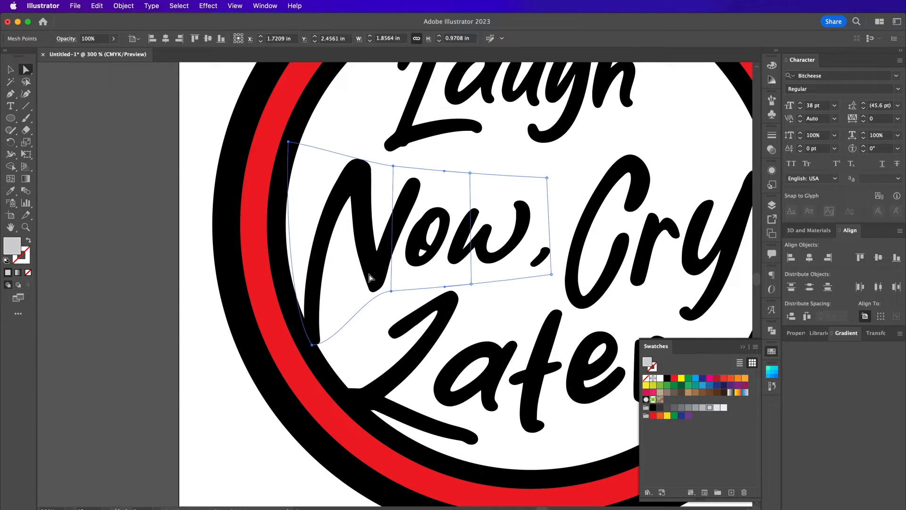
{"action": "left_click", "coordinate": [390, 292]}
{"action": "left_click_drag", "start_coordinate": [390, 293], "coordinate": [386, 325]}
{"action": "left_click_drag", "start_coordinate": [551, 274], "coordinate": [528, 313]}
{"action": "left_click_drag", "start_coordinate": [547, 179], "coordinate": [575, 166]}
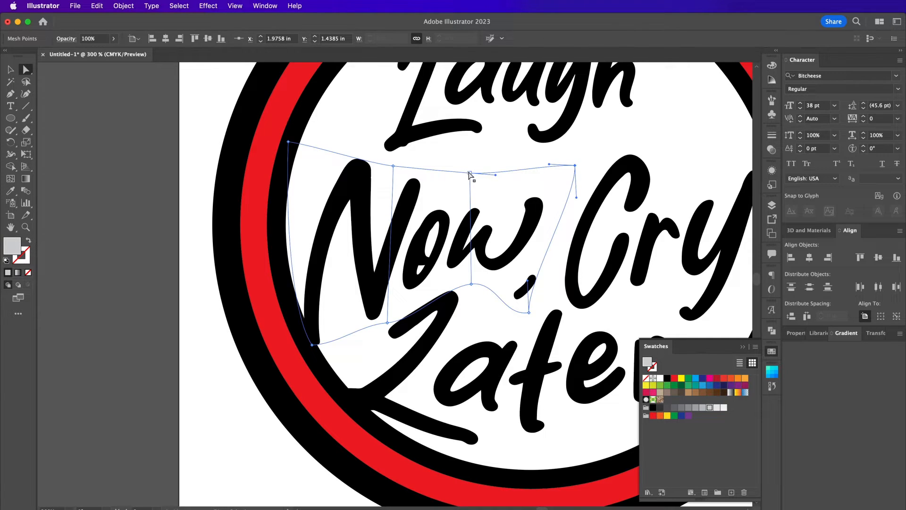
{"action": "left_click_drag", "start_coordinate": [471, 175], "coordinate": [475, 150]}
Step: Warp the "Laugh" text with a horizontal Arc envelope at 35% bend and 0% horizontal distortion
{"action": "scroll", "coordinate": [476, 154], "scroll_direction": "right", "scroll_amount": 2}
{"action": "scroll", "coordinate": [475, 153], "scroll_direction": "right", "scroll_amount": 3}
{"action": "scroll", "coordinate": [476, 154], "scroll_direction": "up", "scroll_amount": 2}
{"action": "left_click", "coordinate": [438, 146]}
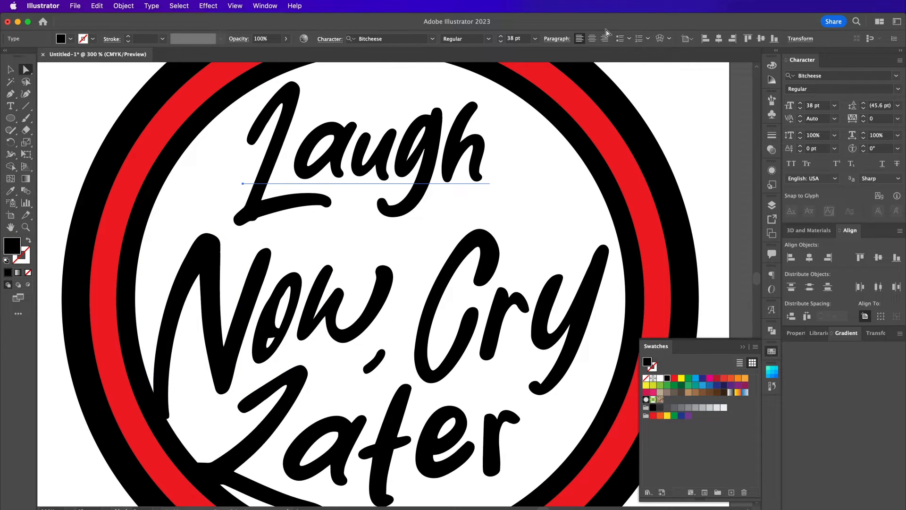
{"action": "left_click", "coordinate": [661, 39]}
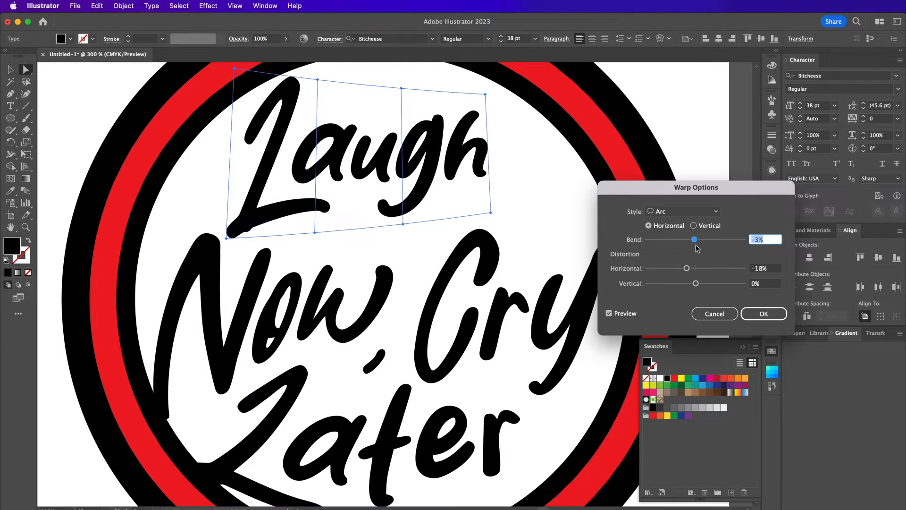
{"action": "left_click_drag", "start_coordinate": [686, 268], "coordinate": [714, 243]}
{"action": "key", "text": "Return"}
Step: Move the warped "Laugh" slightly down and raise its two inner upper mesh points onto the ring
{"action": "left_click_drag", "start_coordinate": [443, 136], "coordinate": [436, 163]}
{"action": "scroll", "coordinate": [425, 168], "scroll_direction": "up", "scroll_amount": 5}
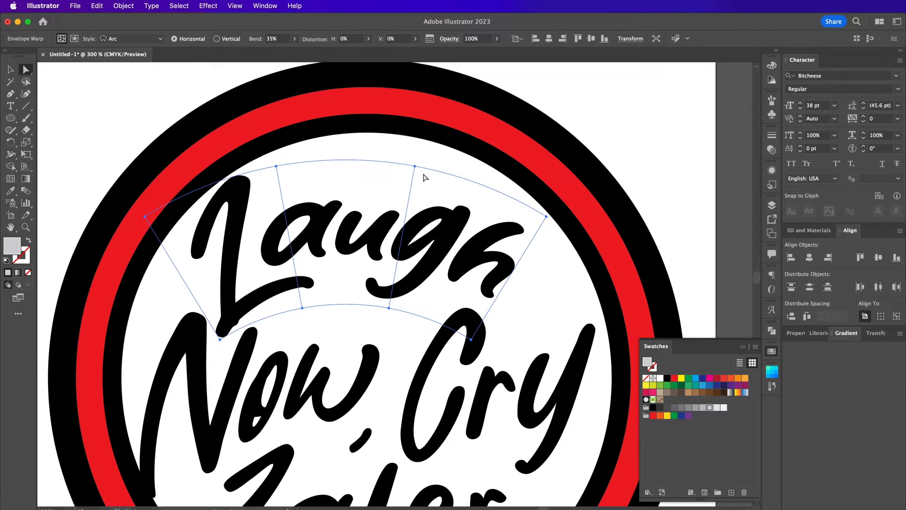
{"action": "left_click_drag", "start_coordinate": [417, 167], "coordinate": [418, 121]}
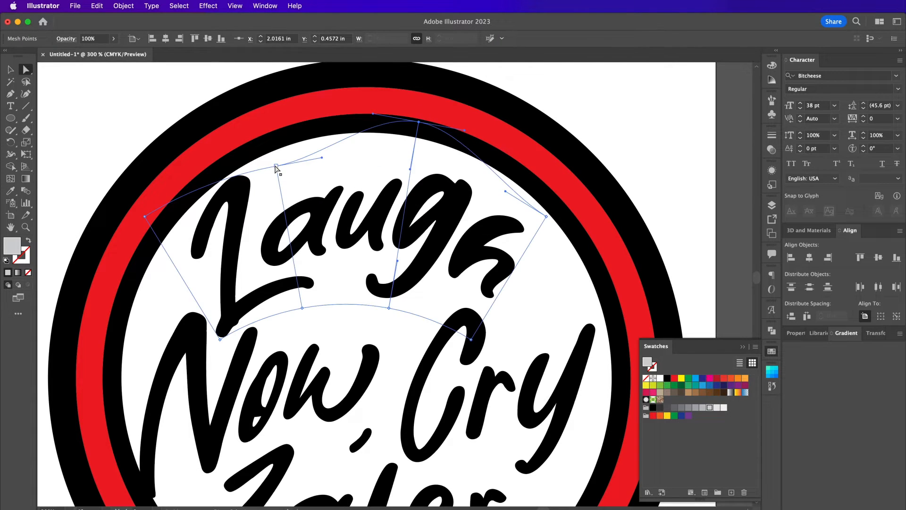
{"action": "left_click_drag", "start_coordinate": [275, 167], "coordinate": [276, 141]}
{"action": "scroll", "coordinate": [276, 144], "scroll_direction": "down", "scroll_amount": 3}
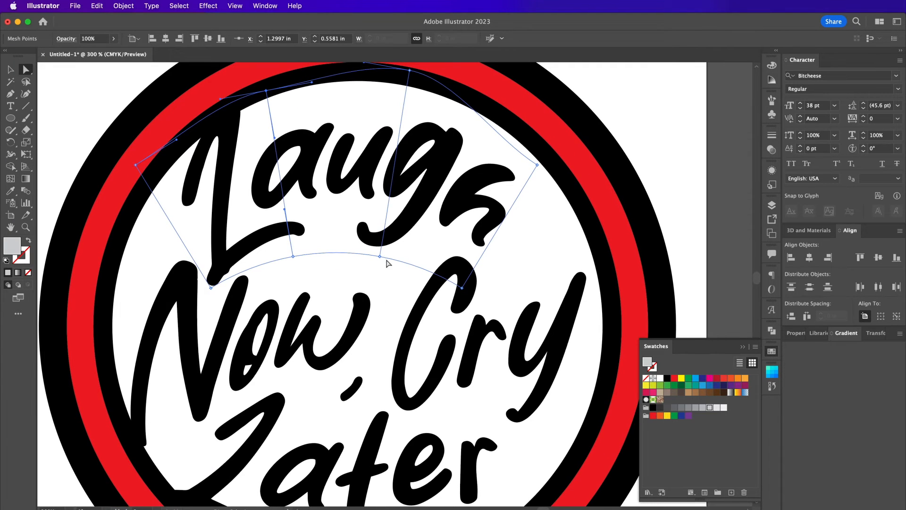
Step: Lower the mesh point below the "g" of "Laugh" and pull the upper right corner and its handle outward
{"action": "left_click_drag", "start_coordinate": [379, 258], "coordinate": [374, 284]}
{"action": "left_click", "coordinate": [537, 166]}
{"action": "left_click_drag", "start_coordinate": [538, 163], "coordinate": [554, 152]}
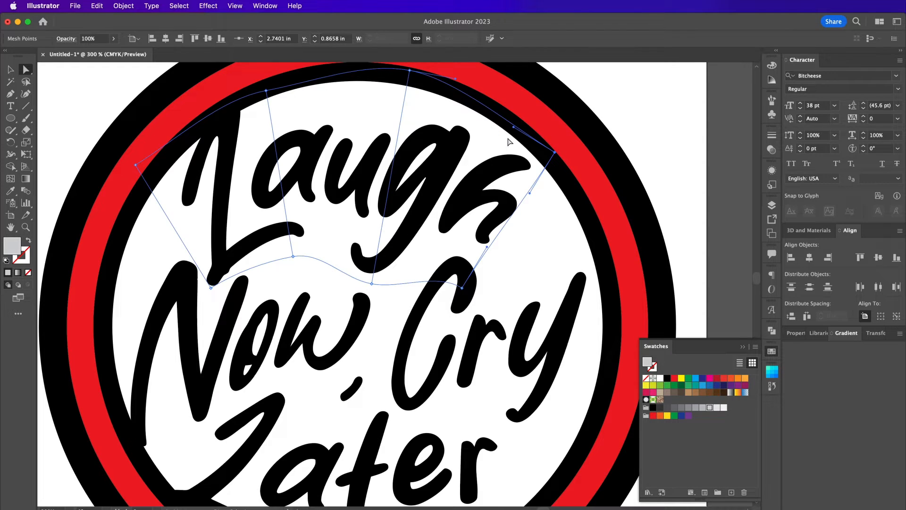
{"action": "left_click_drag", "start_coordinate": [514, 127], "coordinate": [522, 115]}
Step: Deselect "Laugh" and draw a shallow curved path above its "augh" letters with the Pen tool, following the ring's inner edge
{"action": "key", "text": "super+minus"}
{"action": "key", "text": "super+minus"}
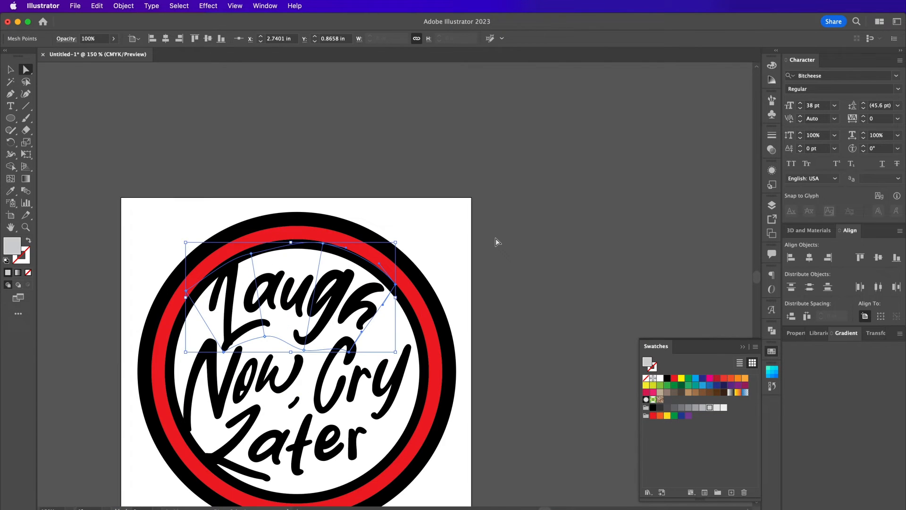
{"action": "scroll", "coordinate": [496, 238], "scroll_direction": "down", "scroll_amount": 4}
{"action": "scroll", "coordinate": [495, 238], "scroll_direction": "left", "scroll_amount": 1}
{"action": "left_click", "coordinate": [10, 69]}
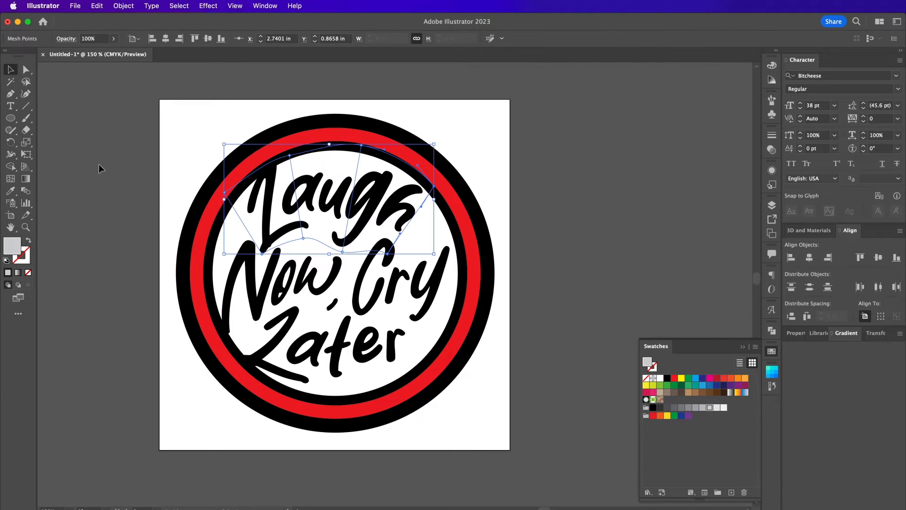
{"action": "left_click", "coordinate": [98, 163]}
{"action": "key", "text": "p"}
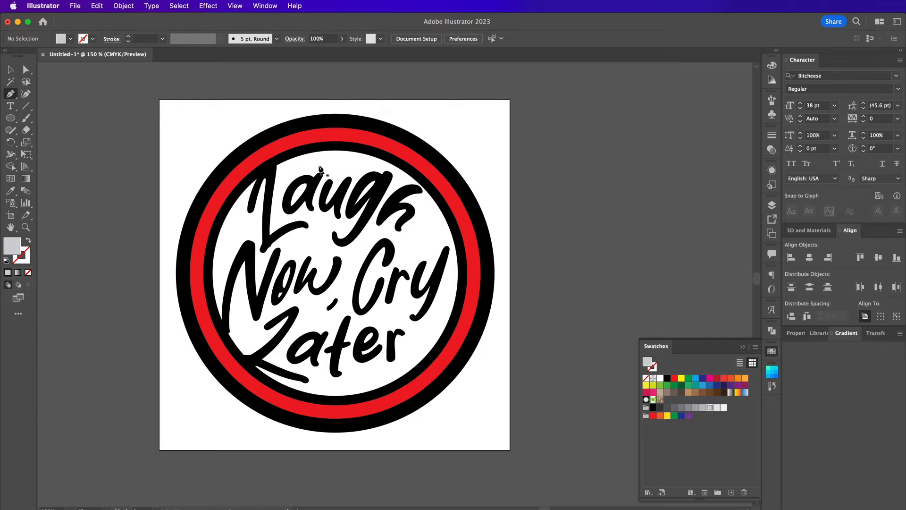
{"action": "left_click", "coordinate": [295, 164]}
{"action": "left_click_drag", "start_coordinate": [365, 163], "coordinate": [397, 182]}
Step: Give the curved path a black 5 pt stroke and no fill
{"action": "key", "text": "v"}
{"action": "left_click", "coordinate": [667, 379]}
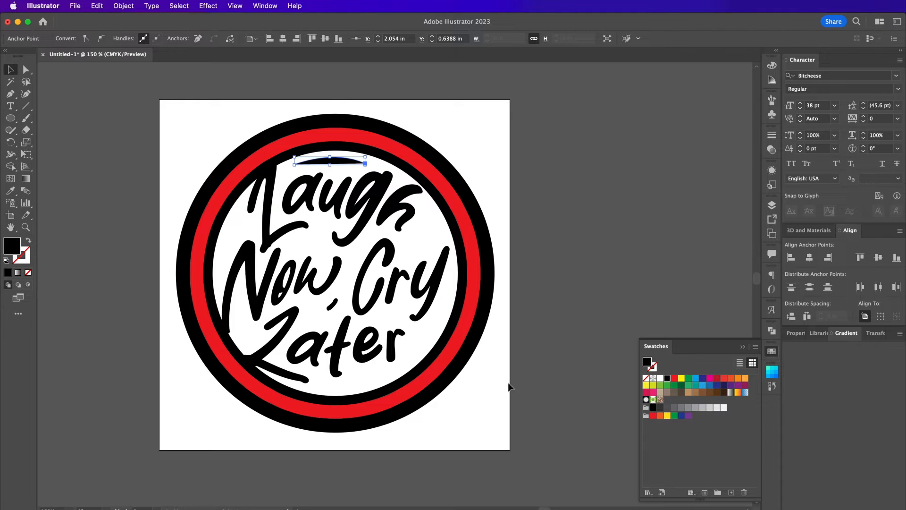
{"action": "left_click", "coordinate": [28, 242]}
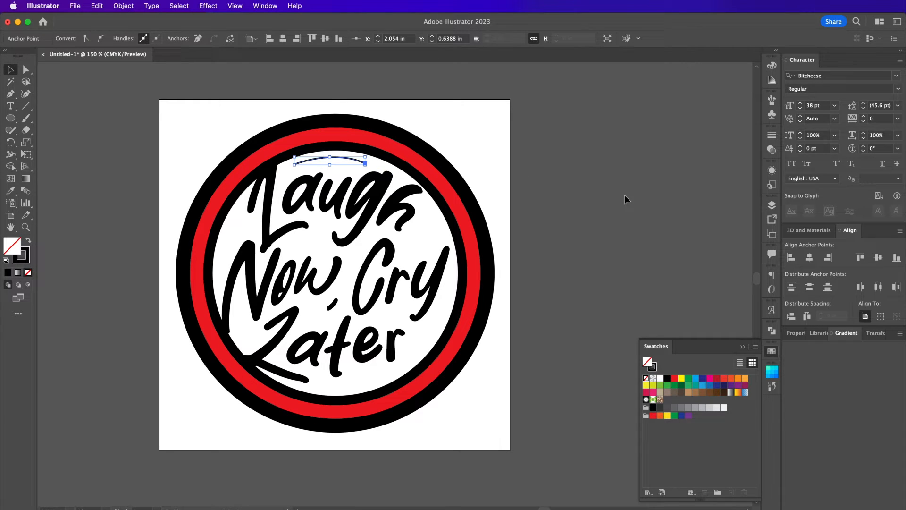
{"action": "left_click", "coordinate": [772, 135]}
{"action": "left_click", "coordinate": [704, 146]}
{"action": "key", "text": "Up"}
{"action": "key", "text": "Up"}
{"action": "key", "text": "Up"}
{"action": "key", "text": "Up"}
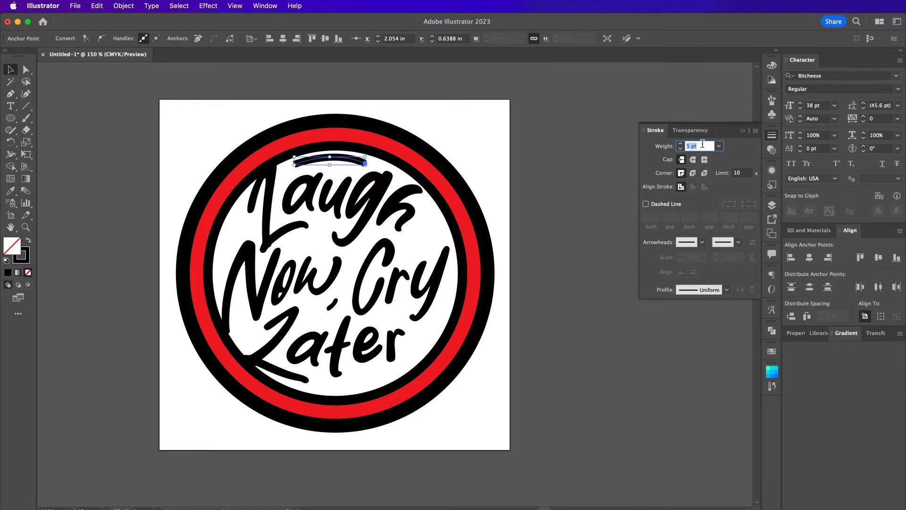
Step: Give the arc above "Laugh" round caps and corners, and draw a short matching curve along the ring beside the upper end of "Now"
{"action": "left_click", "coordinate": [692, 175]}
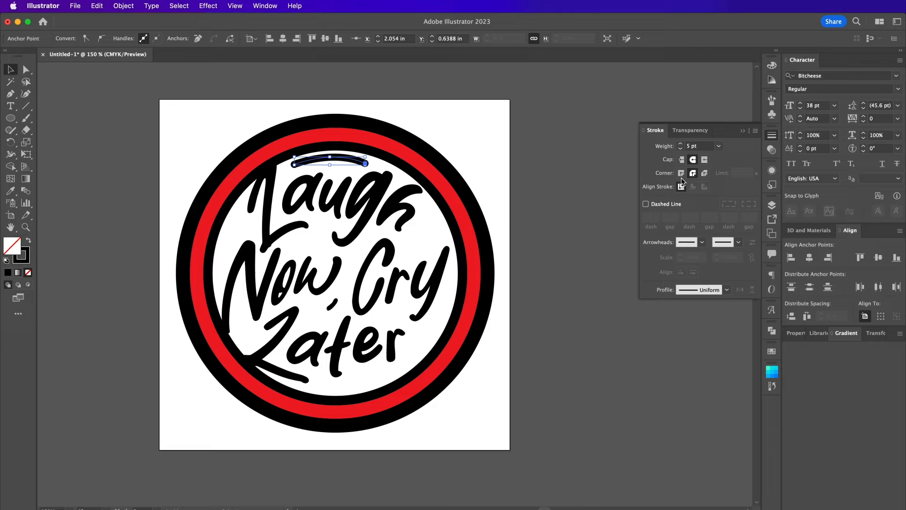
{"action": "key", "text": "p"}
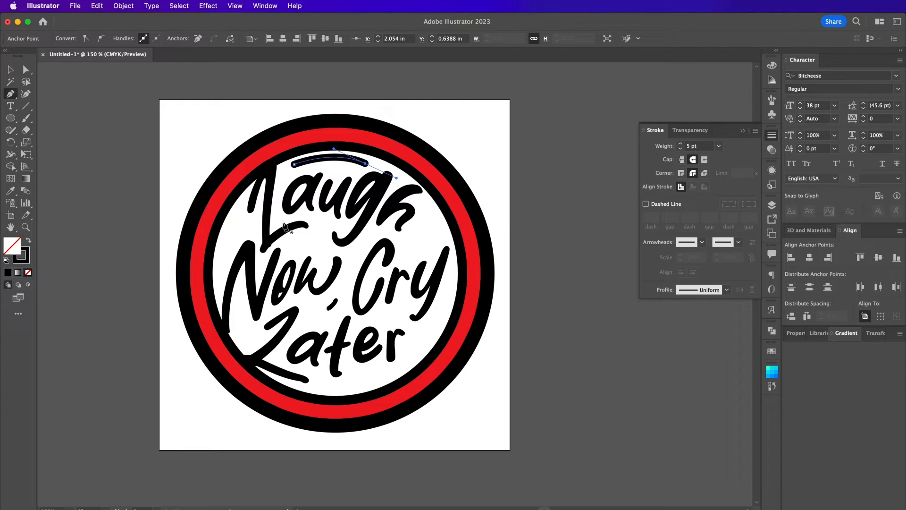
{"action": "left_click", "coordinate": [234, 225]}
{"action": "left_click_drag", "start_coordinate": [221, 265], "coordinate": [224, 294]}
{"action": "key", "text": "v"}
Step: Draw a shallow curved path beneath the "ter" of "Later" with the Pen tool, following the ring's inner edge
{"action": "key", "text": "p"}
{"action": "left_click", "coordinate": [316, 384]}
{"action": "left_click_drag", "start_coordinate": [374, 376], "coordinate": [405, 363]}
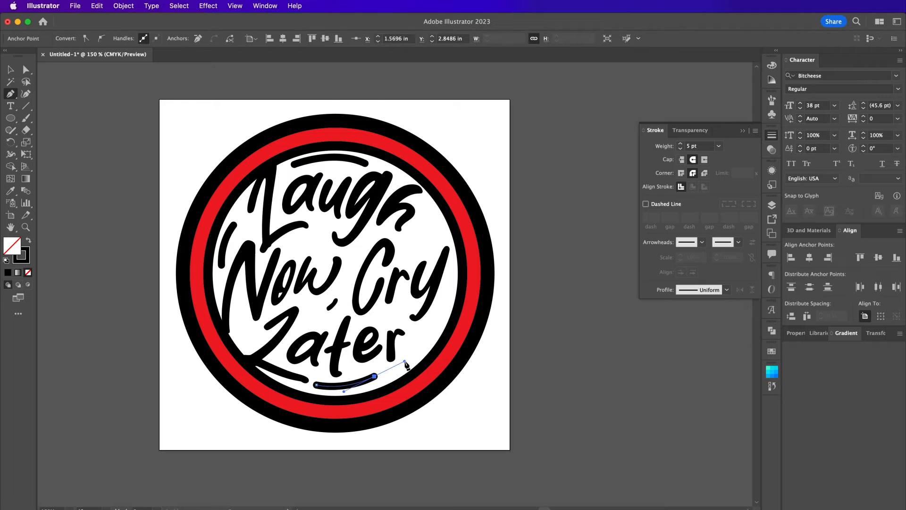
Step: Draw a dot about 0.066 in wide with a black fill and no stroke, and place it beneath the "r" of "Later"
{"action": "left_click", "coordinate": [11, 118]}
{"action": "left_click_drag", "start_coordinate": [386, 368], "coordinate": [392, 374]}
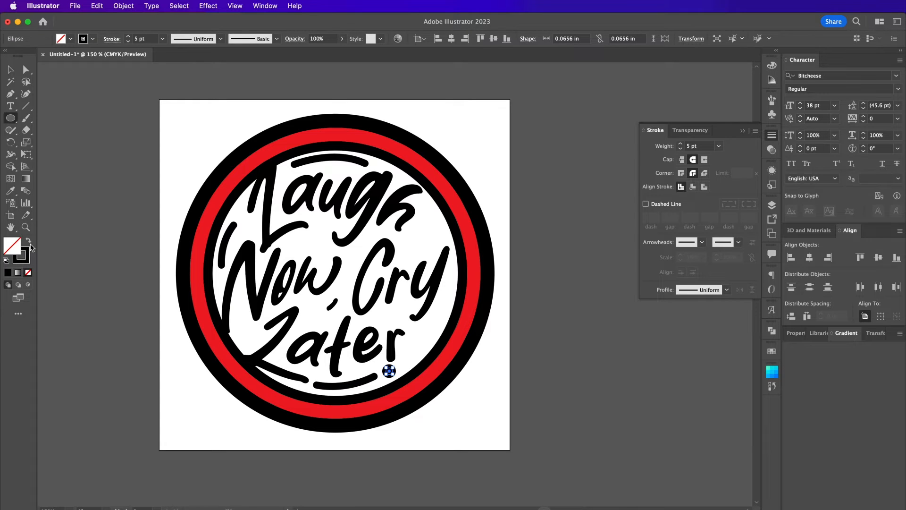
{"action": "left_click", "coordinate": [29, 241]}
{"action": "key", "text": "v"}
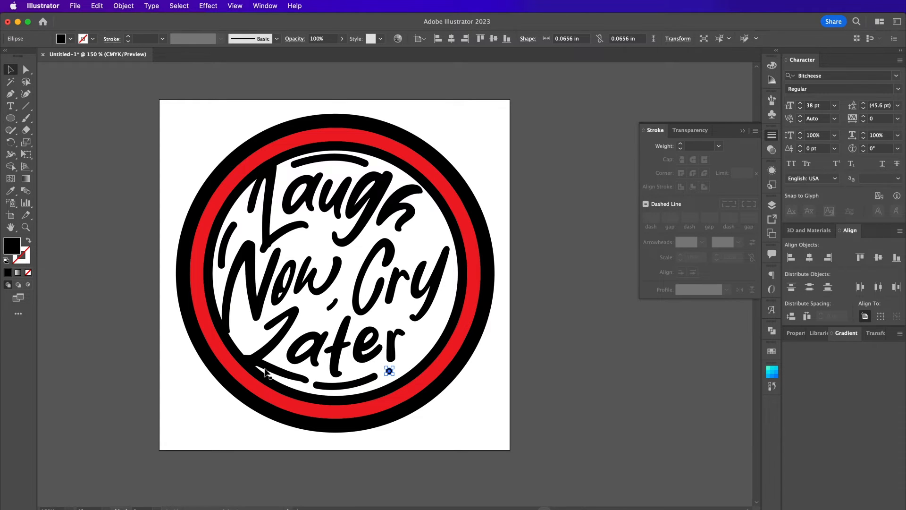
{"action": "left_click_drag", "start_coordinate": [383, 365], "coordinate": [380, 363]}
{"action": "left_click", "coordinate": [562, 413]}
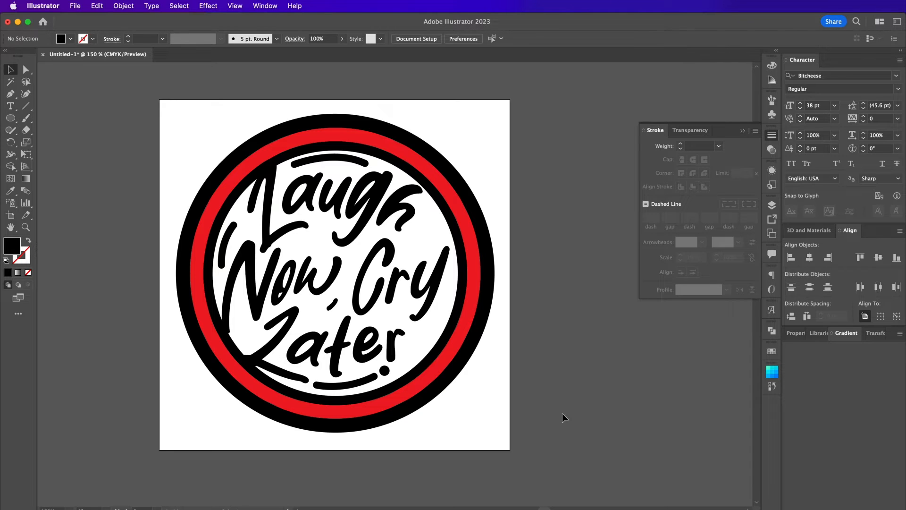
Step: Draw a new artboard about 3.58 by 2.87 in directly below the badge artboard
{"action": "key", "text": "super+minus"}
{"action": "key", "text": "super+minus"}
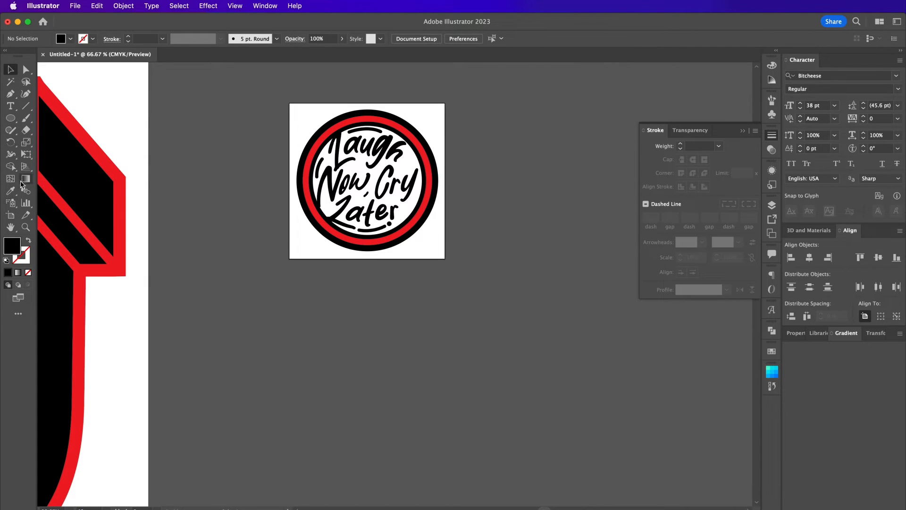
{"action": "left_click", "coordinate": [10, 216]}
{"action": "left_click_drag", "start_coordinate": [286, 294], "coordinate": [446, 422]}
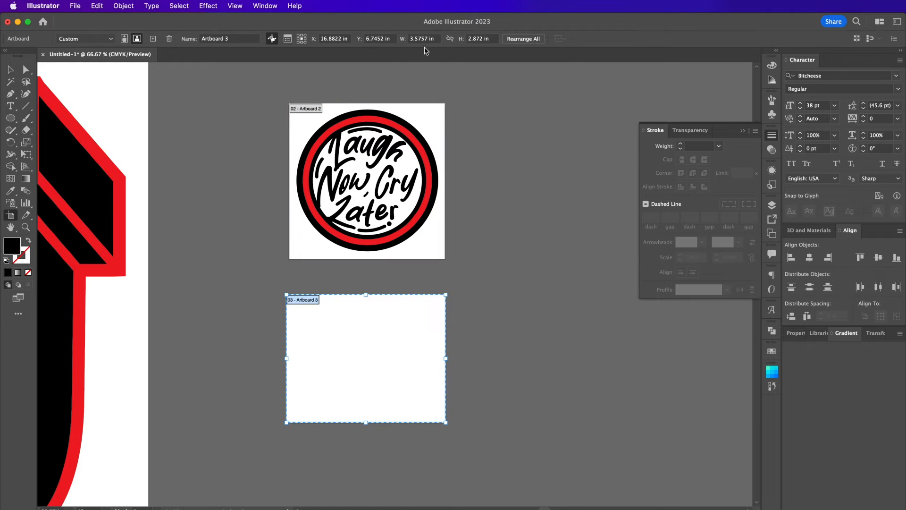
Step: Set the new artboard's width and height to 3.5 in and line it up beneath the badge artboard
{"action": "left_click", "coordinate": [427, 38]}
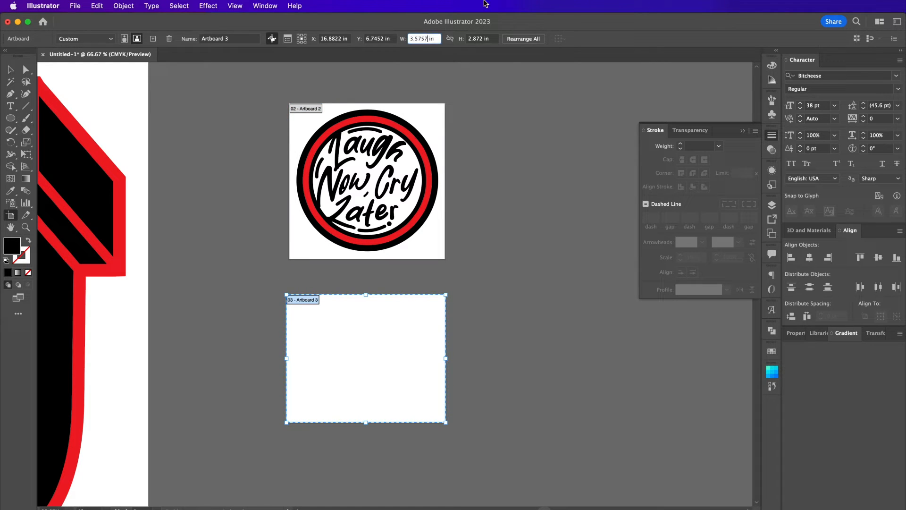
{"action": "double_click", "coordinate": [481, 38]}
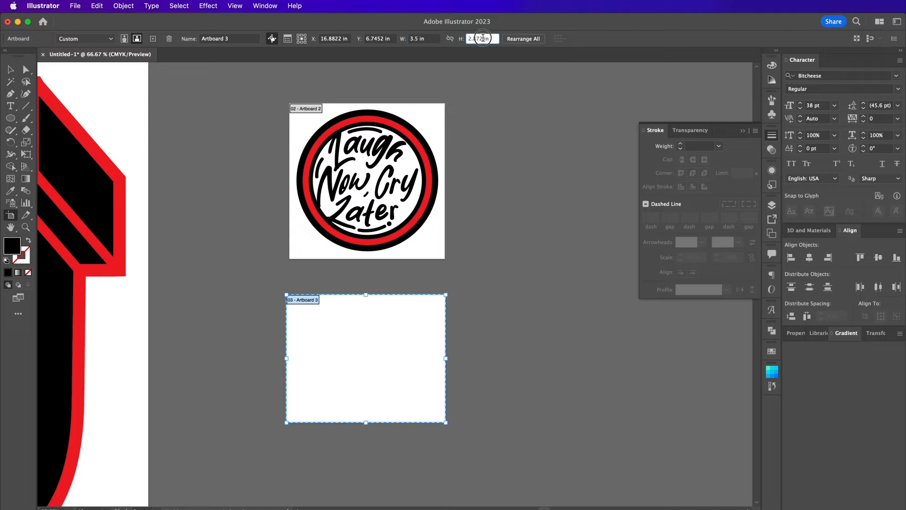
{"action": "type", "text": "3.5"}
{"action": "key", "text": "Return"}
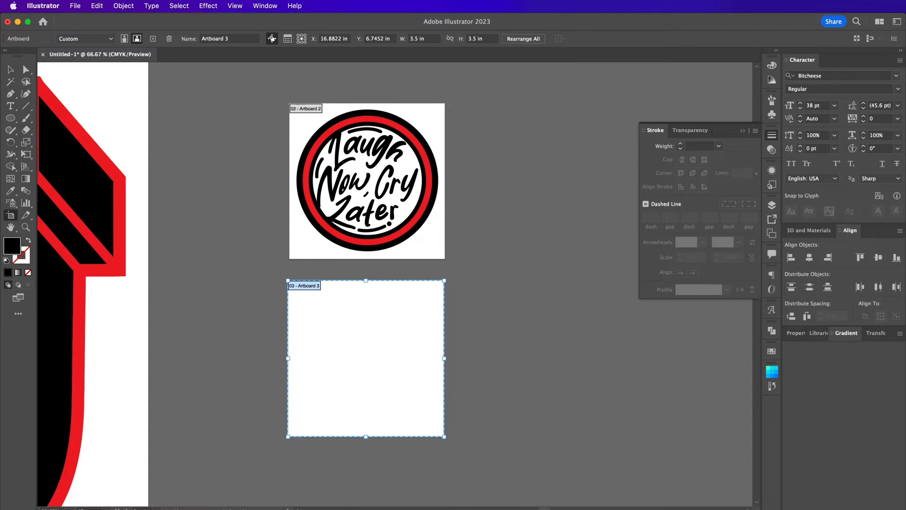
{"action": "left_click", "coordinate": [333, 327]}
{"action": "left_click_drag", "start_coordinate": [333, 327], "coordinate": [334, 324]}
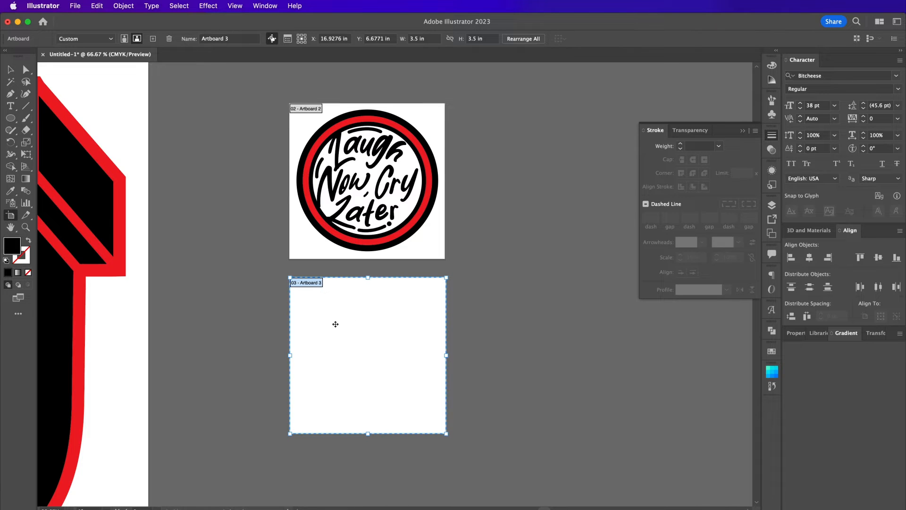
{"action": "left_click", "coordinate": [10, 70]}
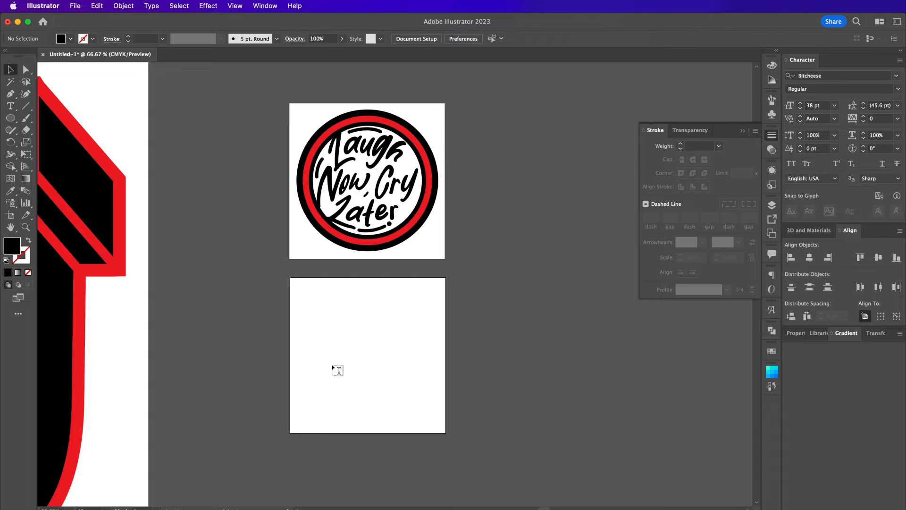
Step: Add the text "23" to the new artboard and set its font to Big Top
{"action": "key", "text": "t"}
{"action": "left_click", "coordinate": [332, 346]}
{"action": "type", "text": "23"}
{"action": "key", "text": "super+a"}
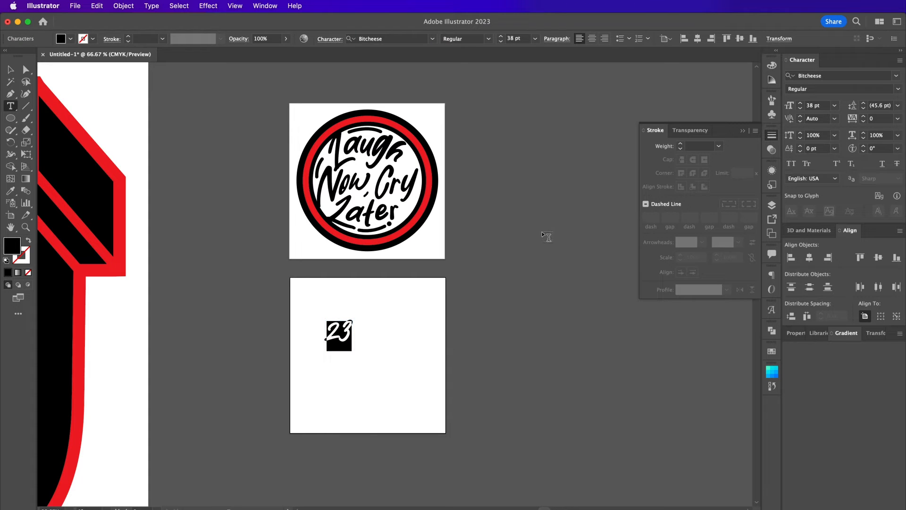
{"action": "left_click", "coordinate": [816, 75]}
{"action": "type", "text": "big t"}
{"action": "key", "text": "Return"}
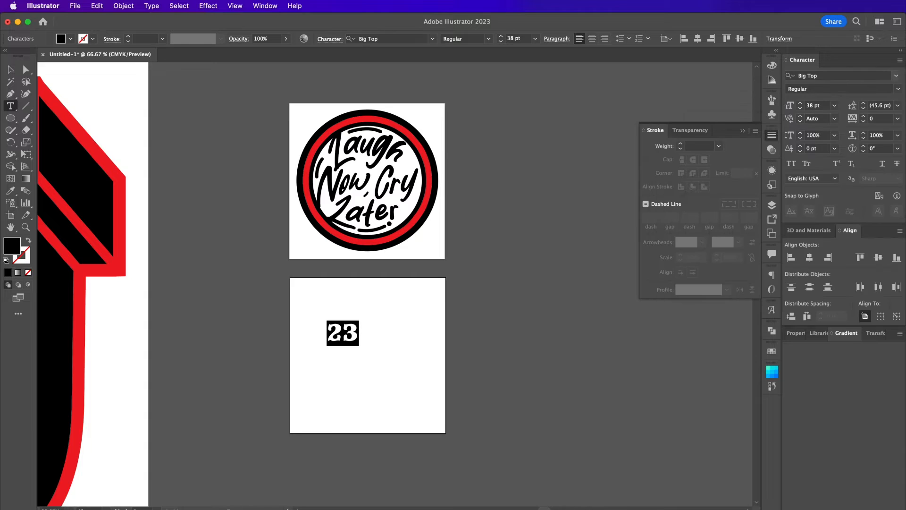
Step: Enlarge the "23" to 162 pt and move it to the middle of its artboard
{"action": "double_click", "coordinate": [811, 106]}
{"action": "type", "text": "162"}
{"action": "key", "text": "Return"}
{"action": "left_click", "coordinate": [10, 69]}
{"action": "left_click_drag", "start_coordinate": [399, 320], "coordinate": [380, 368]}
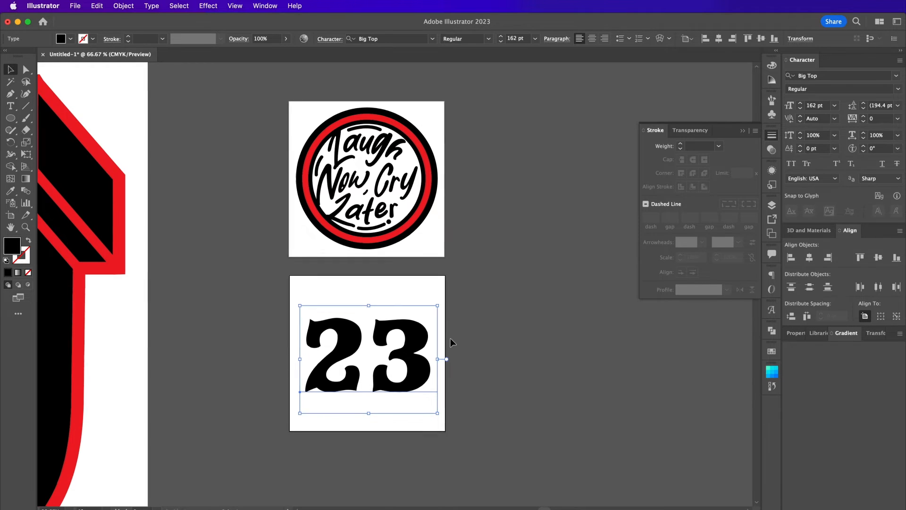
Step: Place a copy of the "23" text on the canvas below its artboard
{"action": "scroll", "coordinate": [450, 338], "scroll_direction": "down", "scroll_amount": 3}
{"action": "key", "text": "super+v"}
{"action": "left_click_drag", "start_coordinate": [402, 284], "coordinate": [400, 443]}
Step: Expand the object and fill of the "23" on the artboard into outlines
{"action": "left_click", "coordinate": [411, 293]}
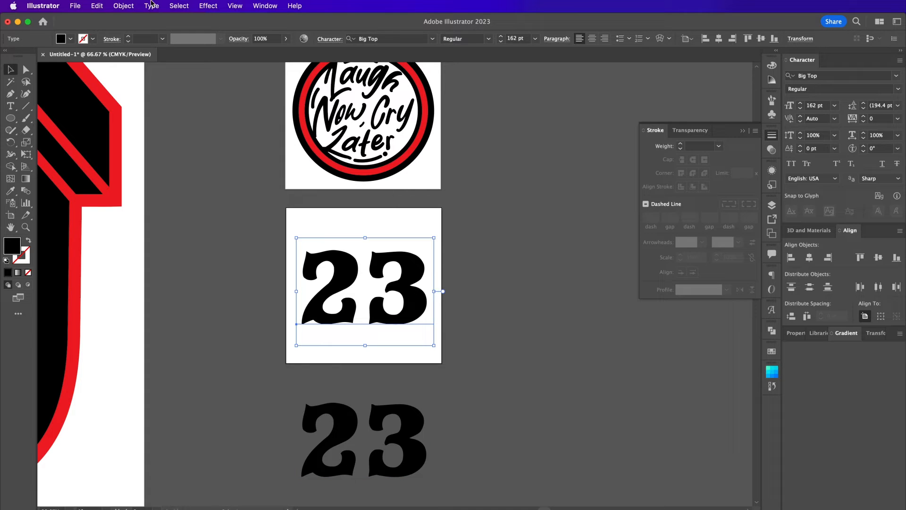
{"action": "left_click", "coordinate": [123, 6]}
{"action": "left_click", "coordinate": [142, 144]}
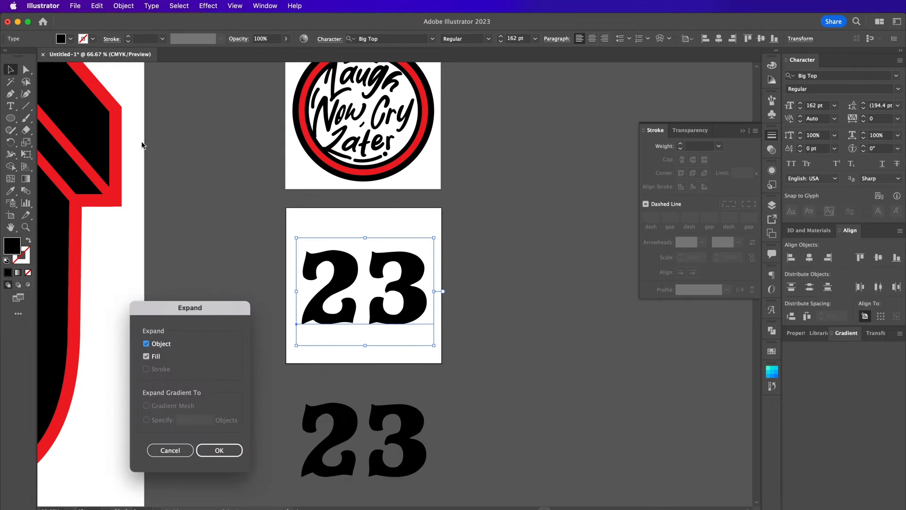
{"action": "key", "text": "Return"}
{"action": "left_click", "coordinate": [96, 6]}
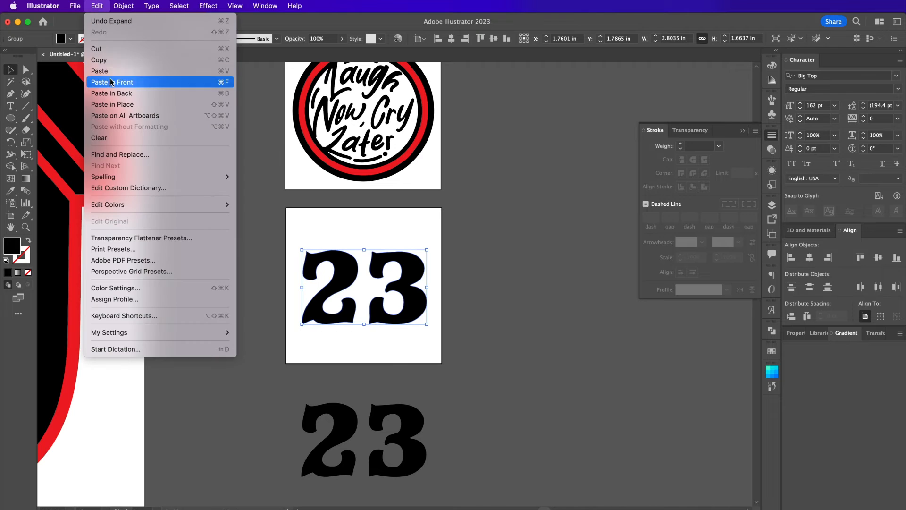
{"action": "left_click", "coordinate": [103, 4]}
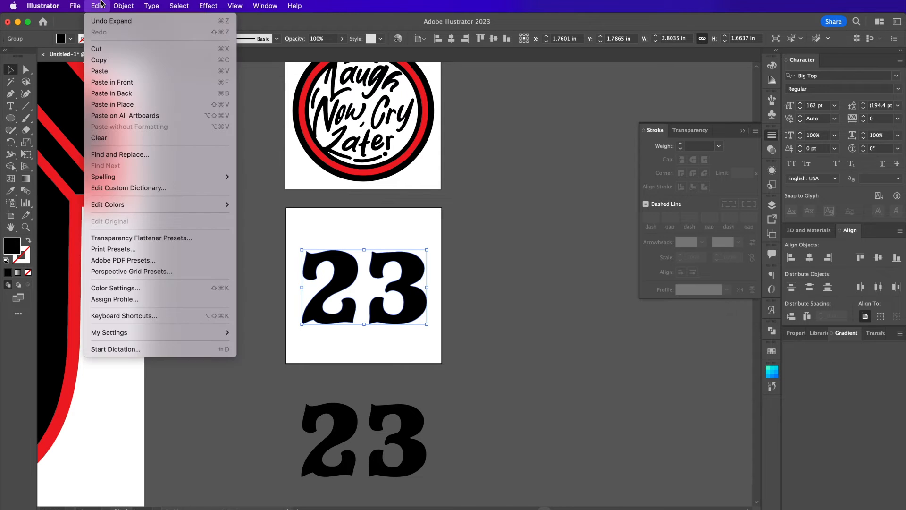
{"action": "left_click", "coordinate": [101, 3]}
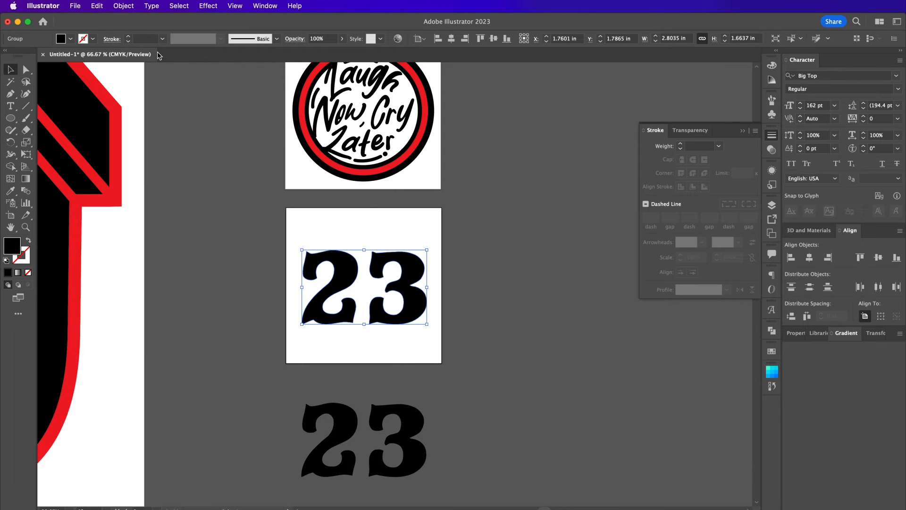
Step: Give the expanded "23" a CMYK Red stroke with a weight of 5 pt
{"action": "left_click", "coordinate": [772, 352]}
{"action": "left_click", "coordinate": [653, 367]}
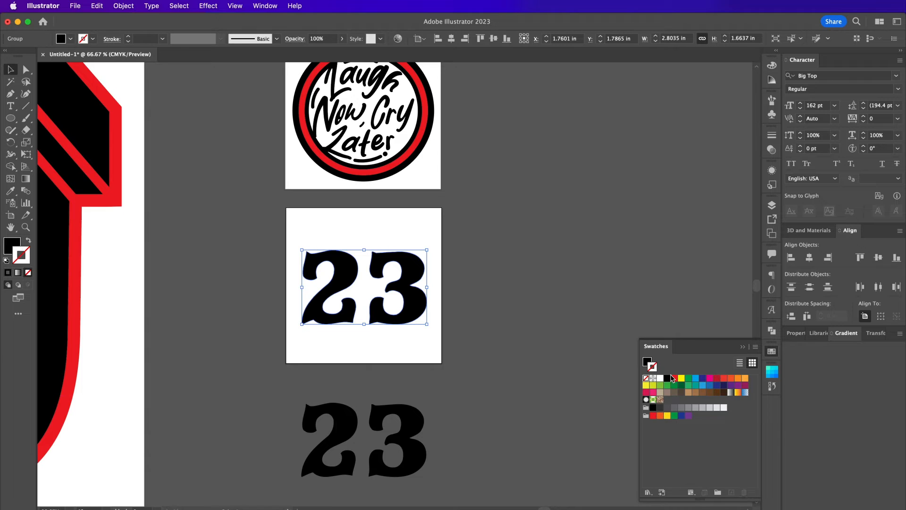
{"action": "left_click", "coordinate": [675, 379]}
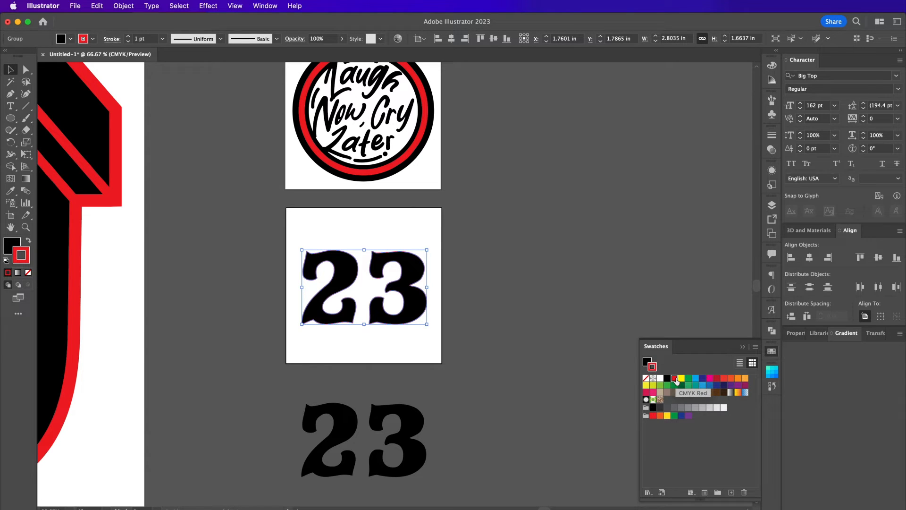
{"action": "left_click", "coordinate": [772, 135]}
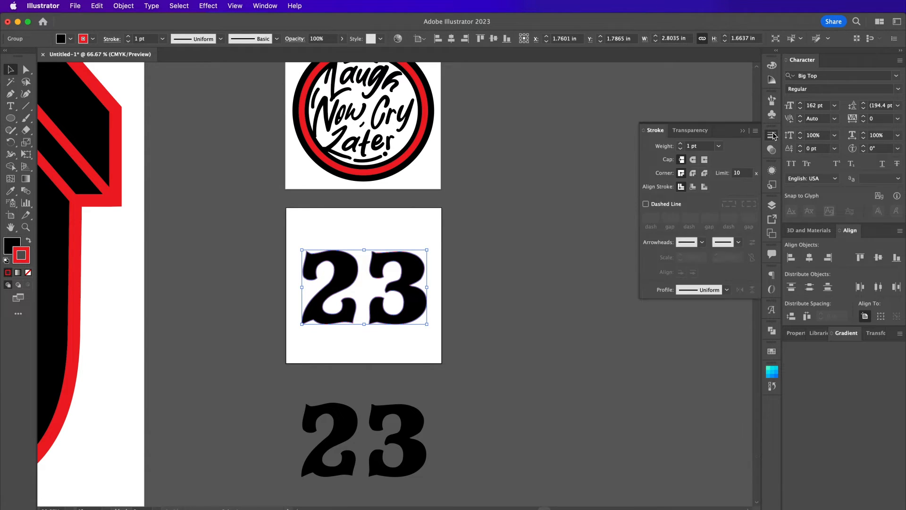
{"action": "double_click", "coordinate": [700, 146]}
{"action": "type", "text": "5"}
{"action": "key", "text": "Return"}
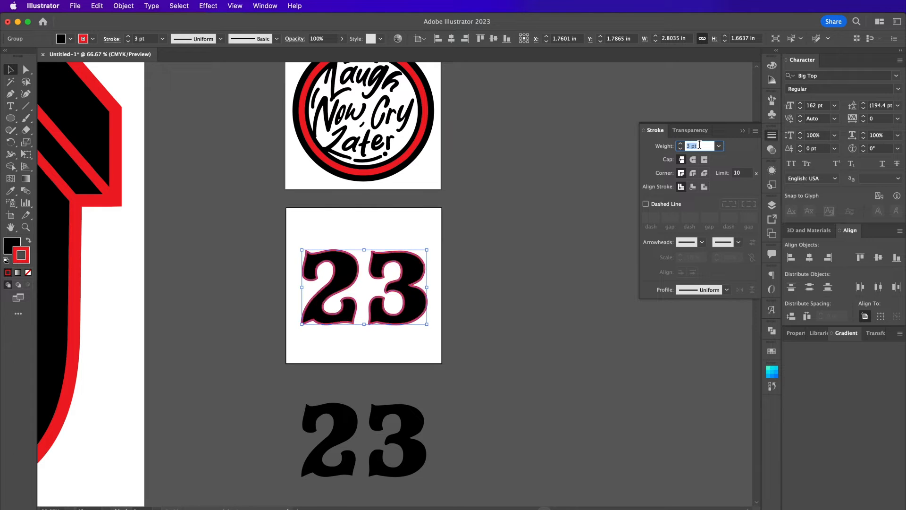
Step: Set the red stroke to round caps and round corners, align it to the outside of the "23", and deselect
{"action": "left_click", "coordinate": [693, 160]}
{"action": "left_click", "coordinate": [692, 172]}
{"action": "left_click", "coordinate": [704, 187]}
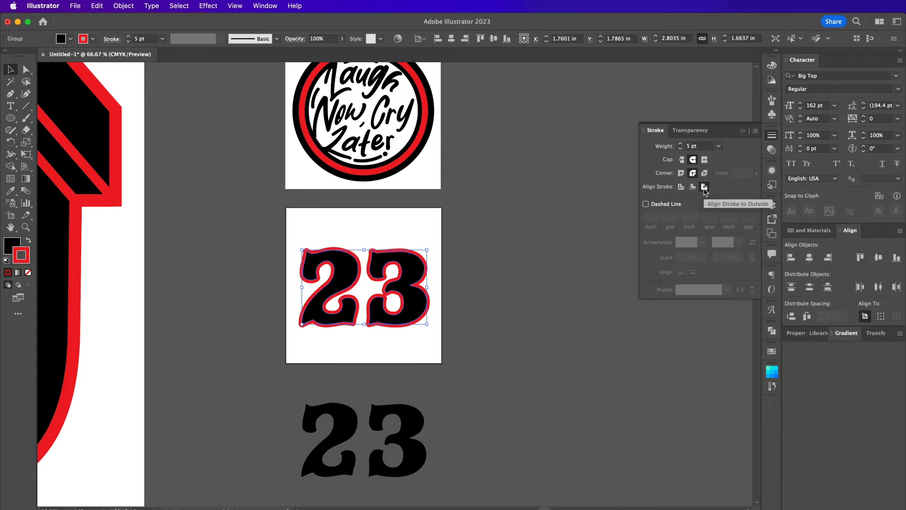
{"action": "left_click", "coordinate": [505, 270]}
Step: Draw a large, slightly taller than wide artboard beside the badge and "23" artboards, on the side away from the first artwork
{"action": "scroll", "coordinate": [505, 273], "scroll_direction": "right", "scroll_amount": 2}
{"action": "scroll", "coordinate": [505, 274], "scroll_direction": "right", "scroll_amount": 1}
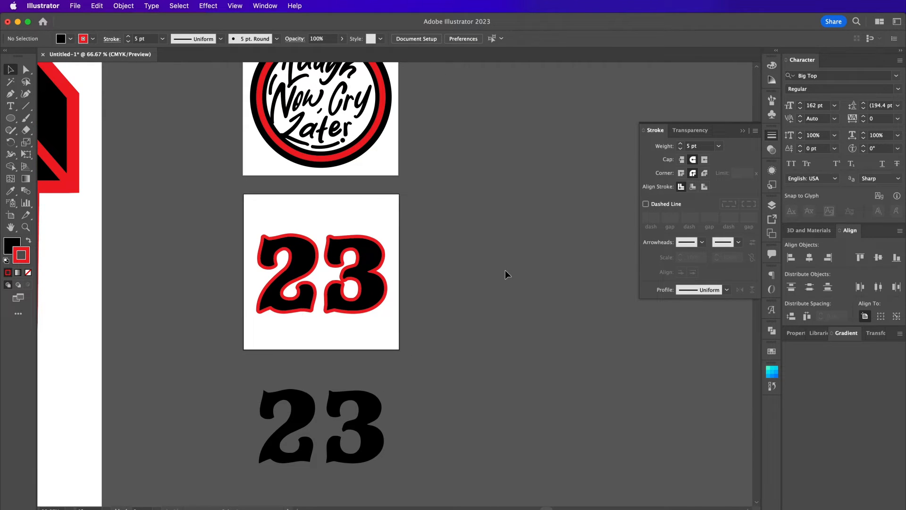
{"action": "scroll", "coordinate": [505, 273], "scroll_direction": "right", "scroll_amount": 5}
{"action": "key", "text": "super+minus"}
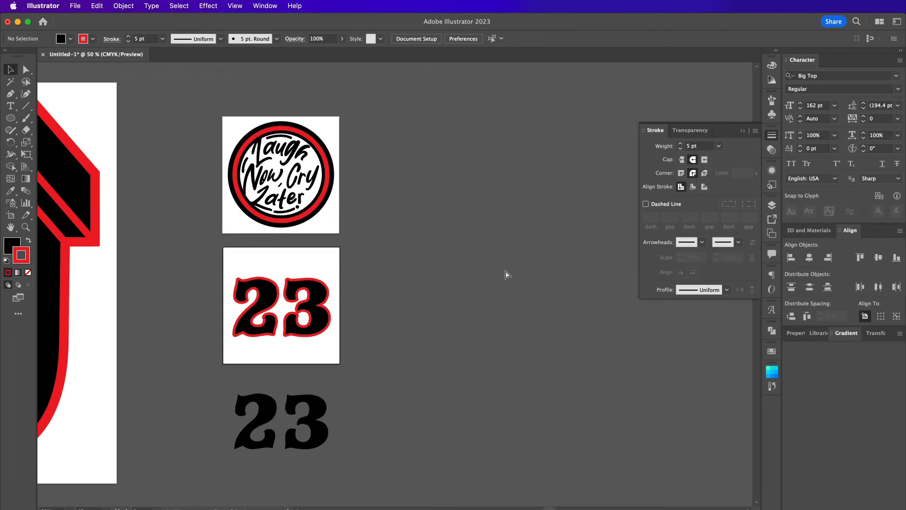
{"action": "scroll", "coordinate": [505, 270], "scroll_direction": "right", "scroll_amount": 4}
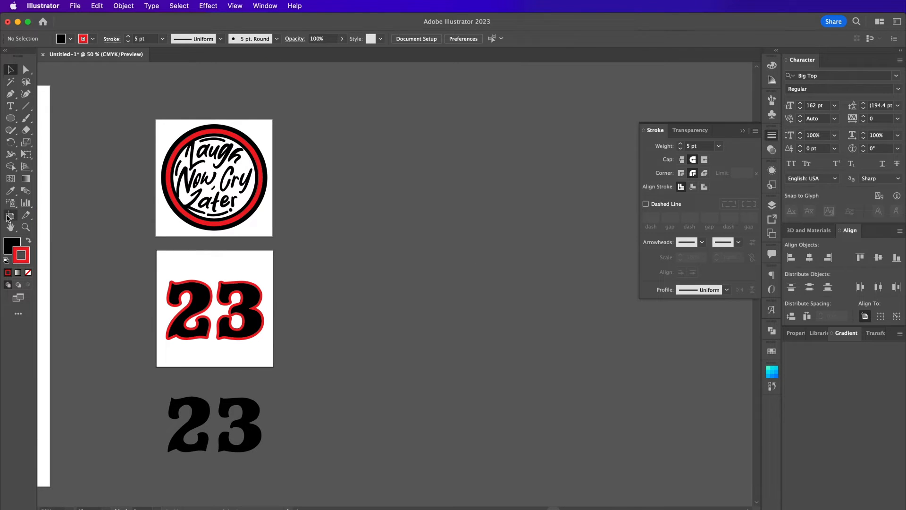
{"action": "left_click", "coordinate": [10, 214]}
{"action": "left_click_drag", "start_coordinate": [300, 118], "coordinate": [631, 482]}
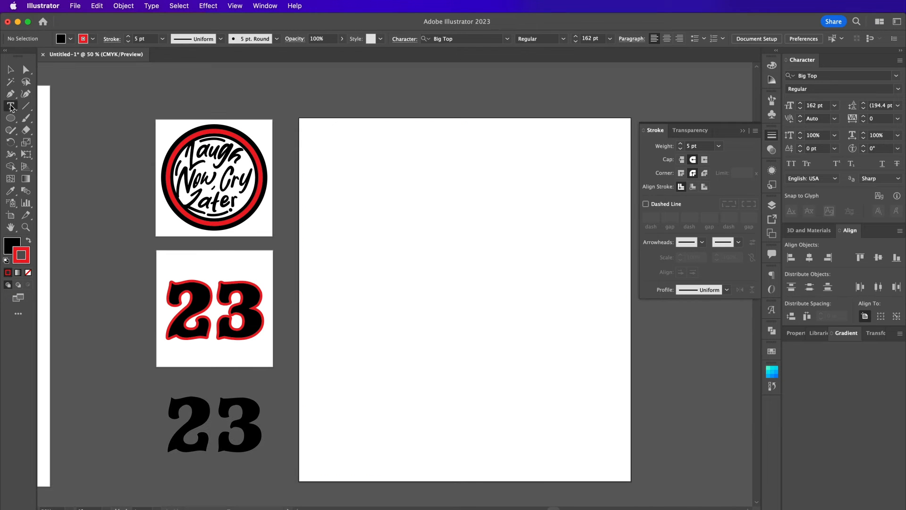
Step: Add a point text line beginning "Nothin" near the upper part of the large new artboard
{"action": "left_click", "coordinate": [11, 106]}
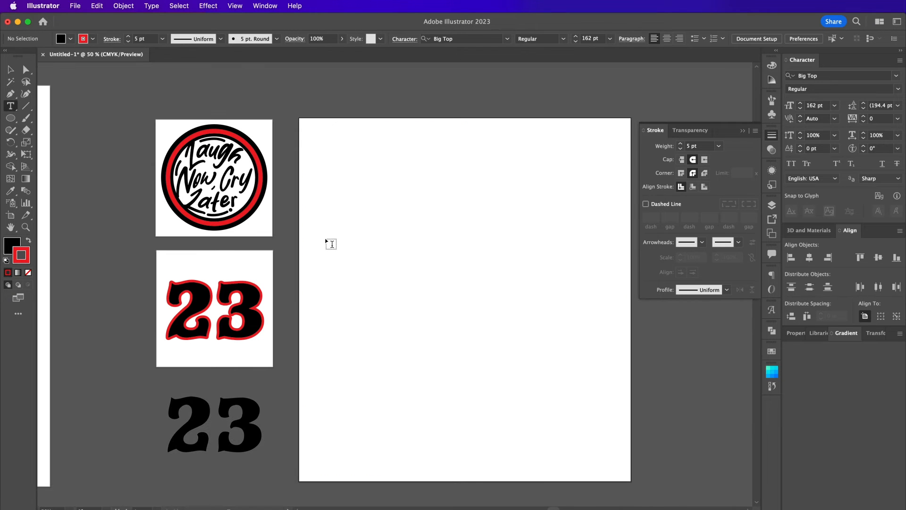
{"action": "left_click", "coordinate": [399, 220]}
{"action": "type", "text": "NOTH"}
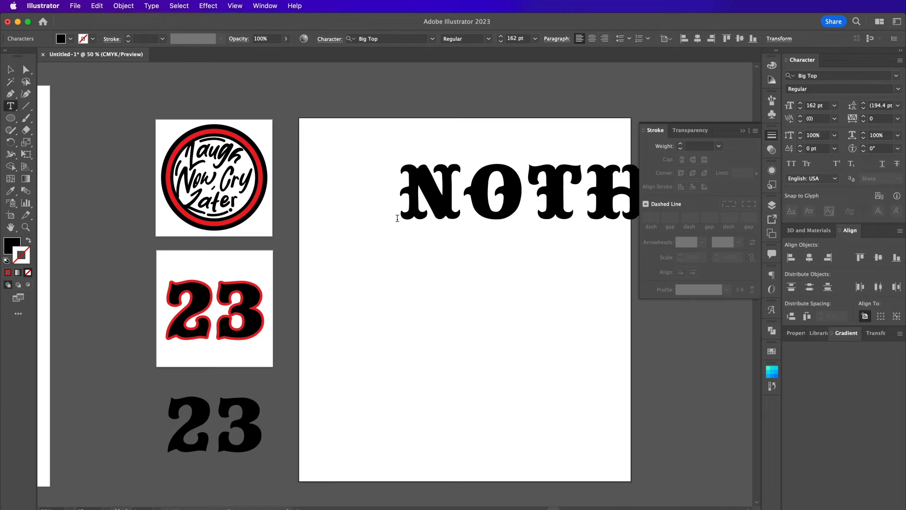
Step: Change the font of the whole new text line to Museo 900
{"action": "key", "text": "super+a"}
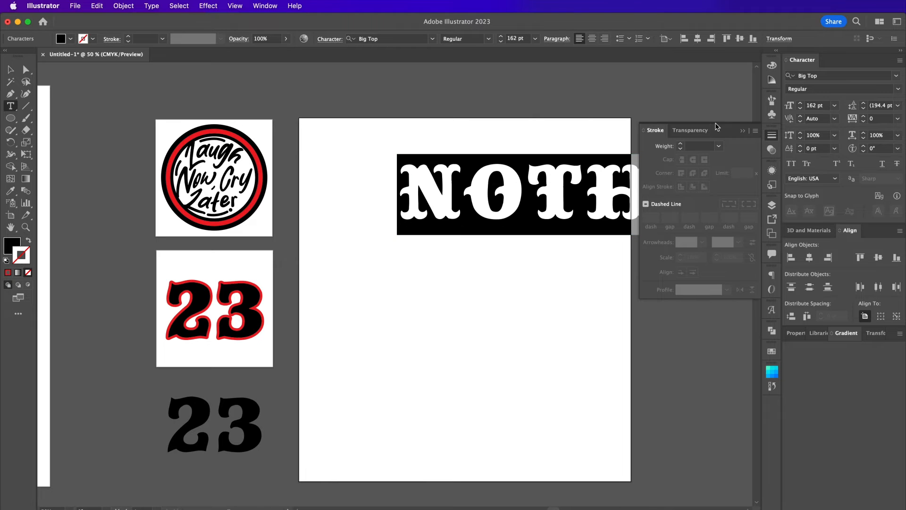
{"action": "left_click", "coordinate": [823, 74]}
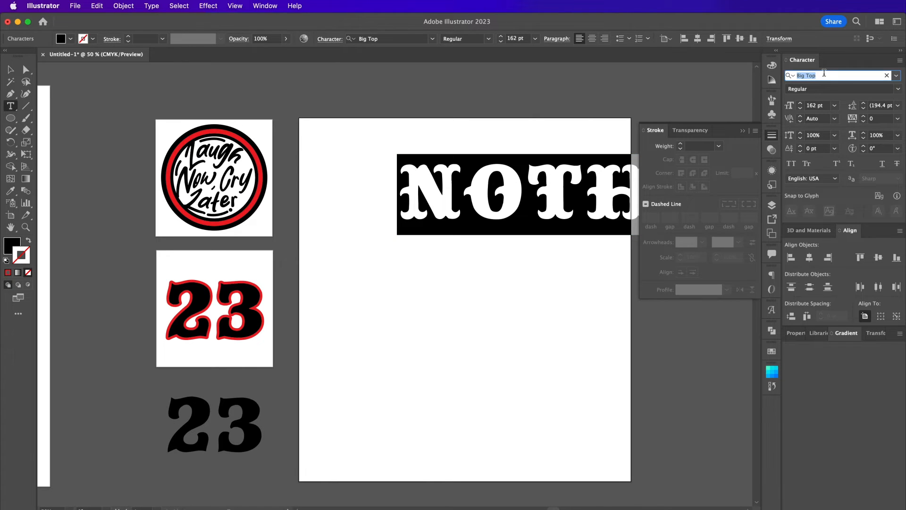
{"action": "type", "text": "Museo"}
{"action": "key", "text": "Return"}
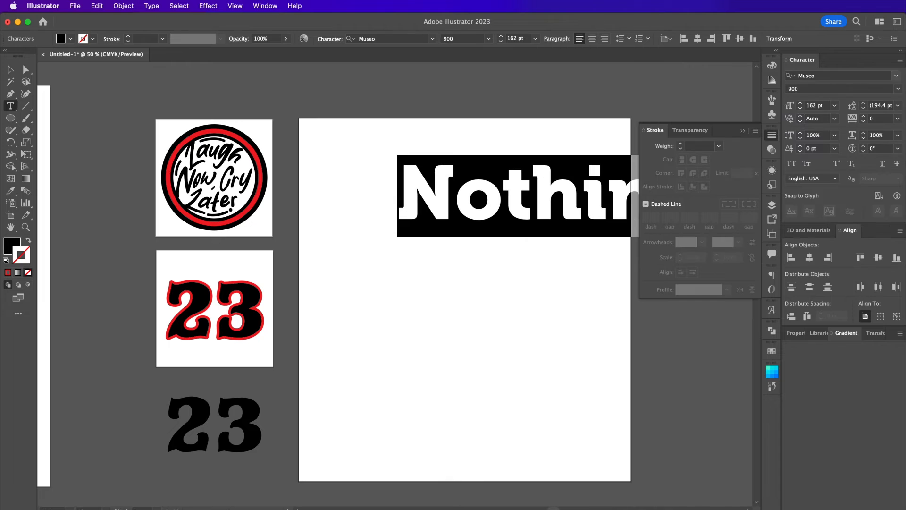
Step: Set the whole "Nothing" text line to Brittanic London Script at 90 pt
{"action": "left_click", "coordinate": [816, 77]}
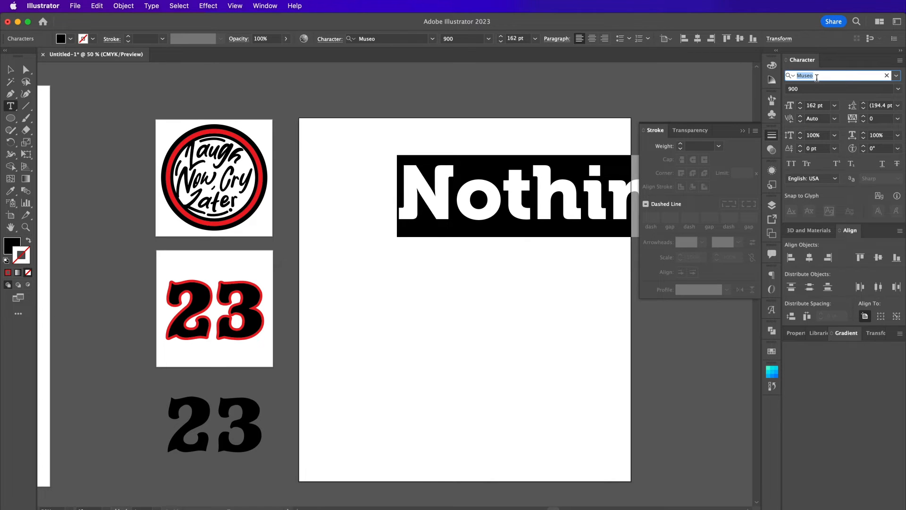
{"action": "type", "text": "britt"}
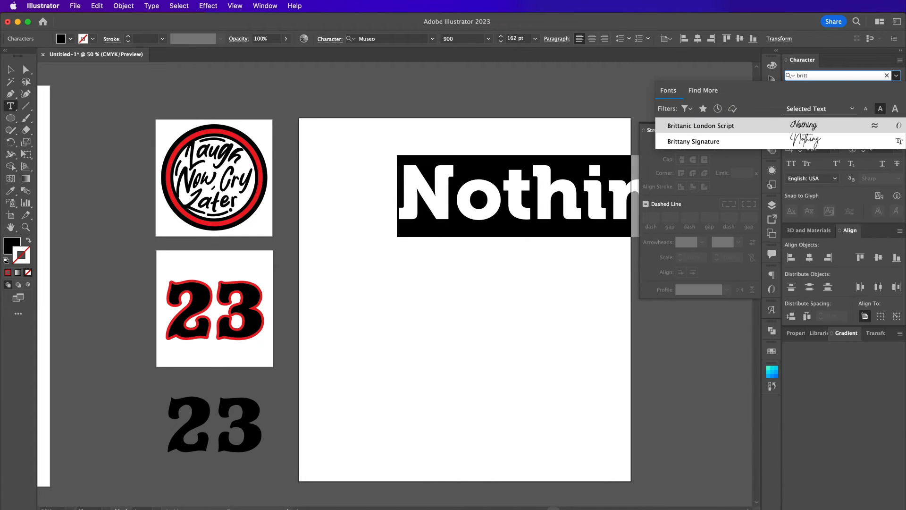
{"action": "key", "text": "Return"}
{"action": "double_click", "coordinate": [815, 104]}
{"action": "type", "text": "90"}
{"action": "key", "text": "Return"}
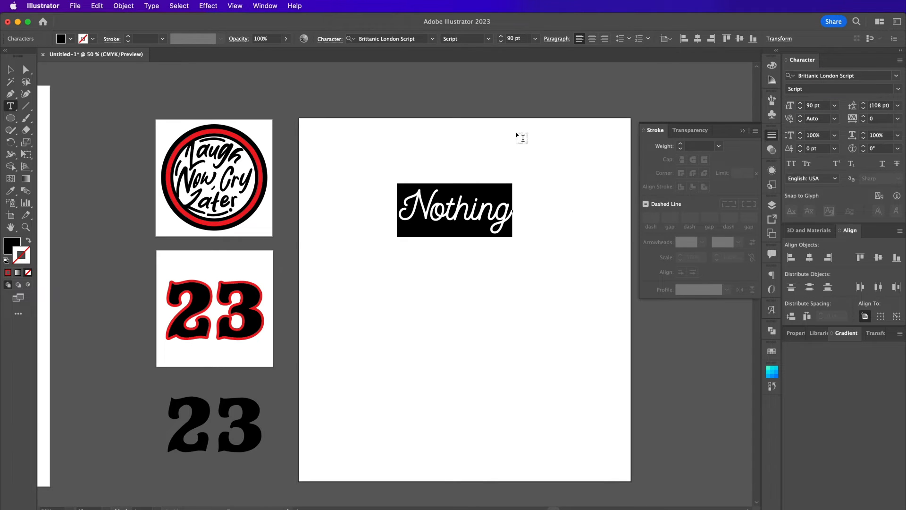
Step: Shear the word "Nothing" along the vertical axis so its baseline rises toward the end, and deselect it
{"action": "left_click", "coordinate": [12, 70]}
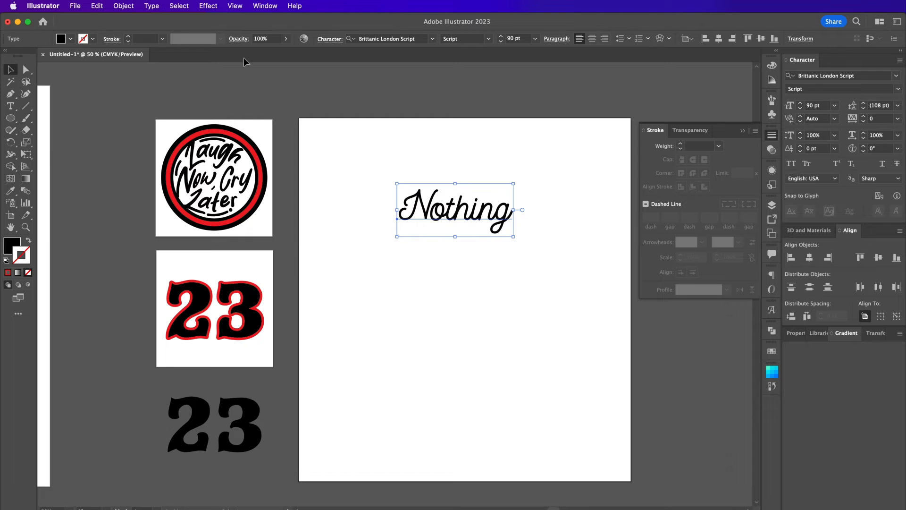
{"action": "left_click", "coordinate": [124, 5]}
{"action": "mouse_move", "coordinate": [142, 15]}
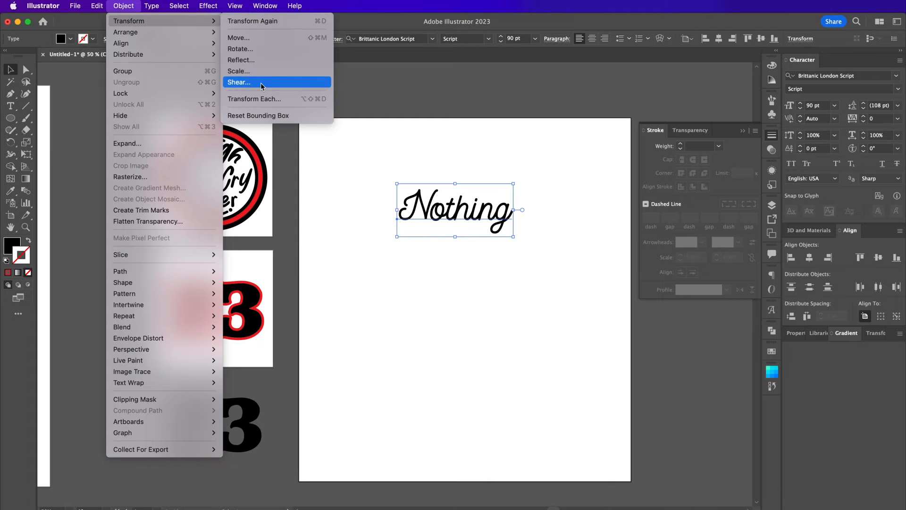
{"action": "left_click", "coordinate": [260, 83]}
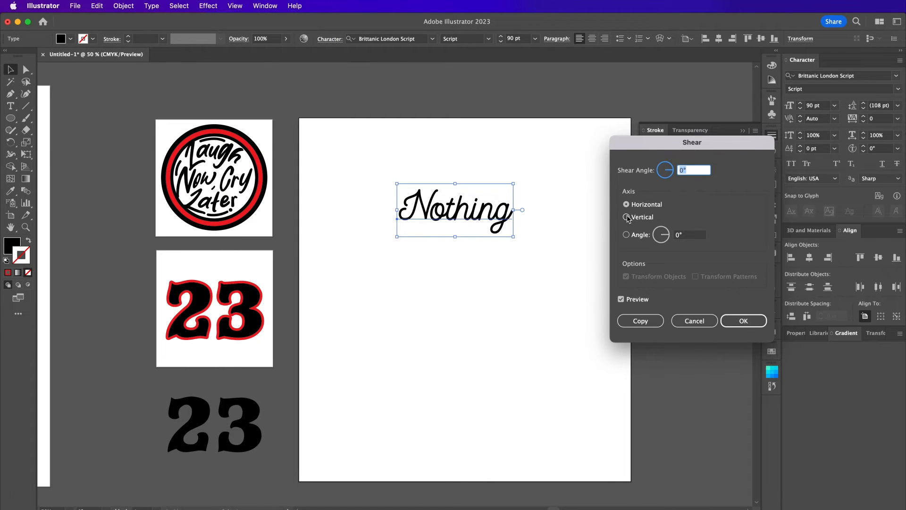
{"action": "left_click", "coordinate": [628, 218]}
{"action": "left_click", "coordinate": [680, 169]}
{"action": "left_click", "coordinate": [742, 321]}
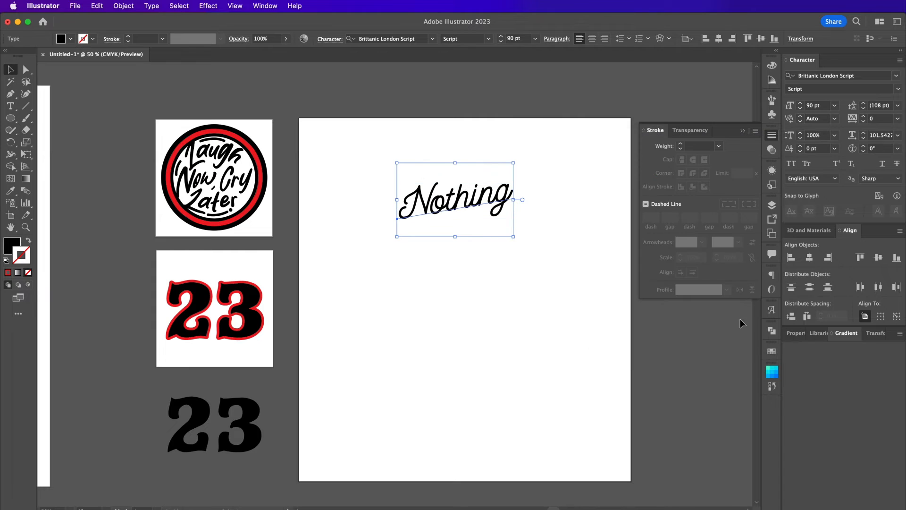
{"action": "left_click", "coordinate": [553, 257]}
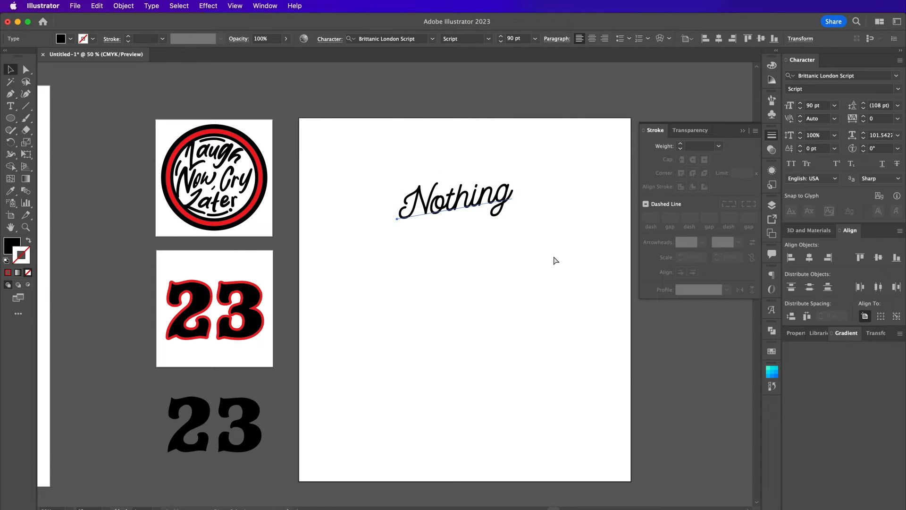
Step: Paste a copy of the slanted "Nothing" below the original and change its text to "to"
{"action": "key", "text": "cmd+v"}
{"action": "left_click_drag", "start_coordinate": [399, 286], "coordinate": [486, 292]}
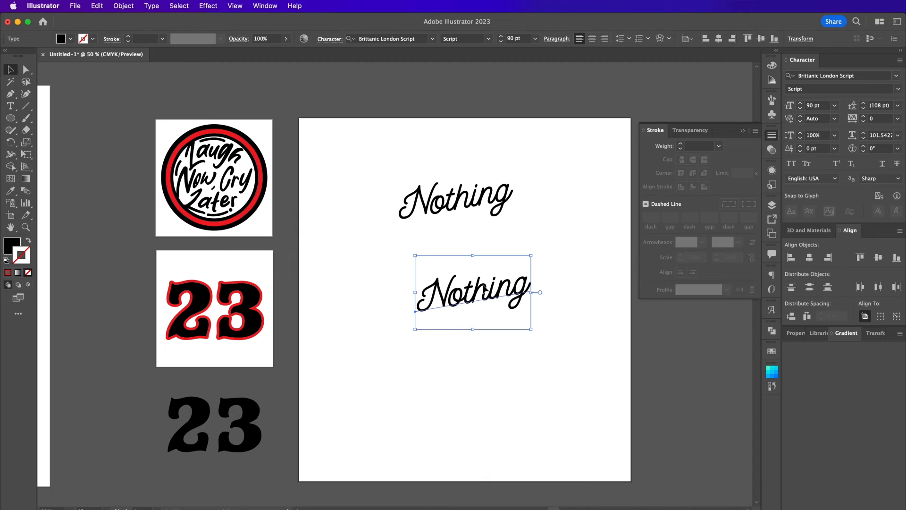
{"action": "double_click", "coordinate": [482, 284]}
{"action": "double_click", "coordinate": [483, 283]}
{"action": "type", "text": "to"}
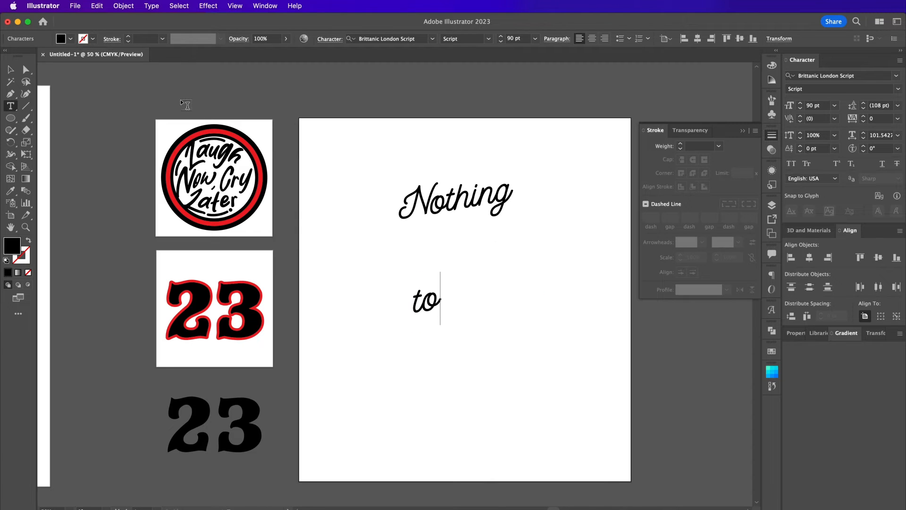
{"action": "left_click", "coordinate": [12, 70]}
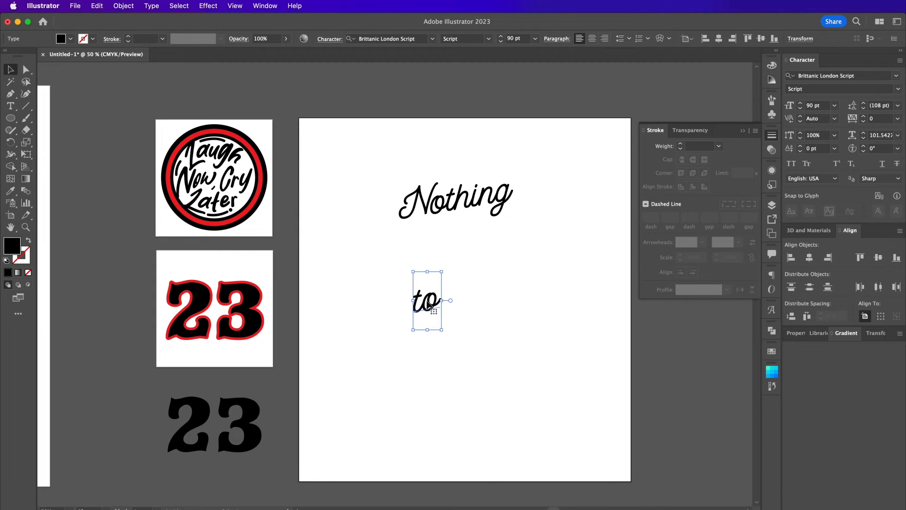
Step: Reduce the word "to" to 60 pt and place it just beneath the "o" of "Nothing"
{"action": "left_click_drag", "start_coordinate": [424, 294], "coordinate": [545, 190]}
{"action": "key", "text": "super+Tab"}
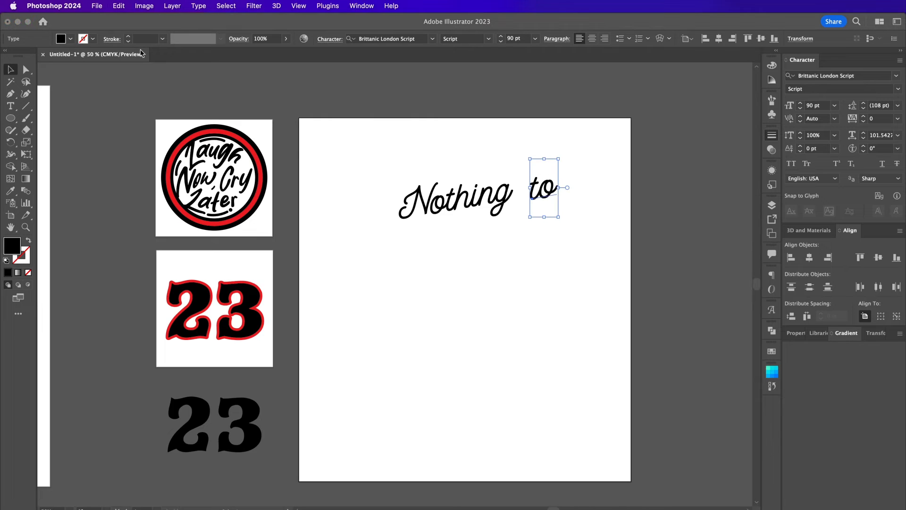
{"action": "left_click", "coordinate": [828, 105]}
{"action": "key", "text": "shift+Down"}
{"action": "key", "text": "shift+Down"}
{"action": "key", "text": "shift+Down"}
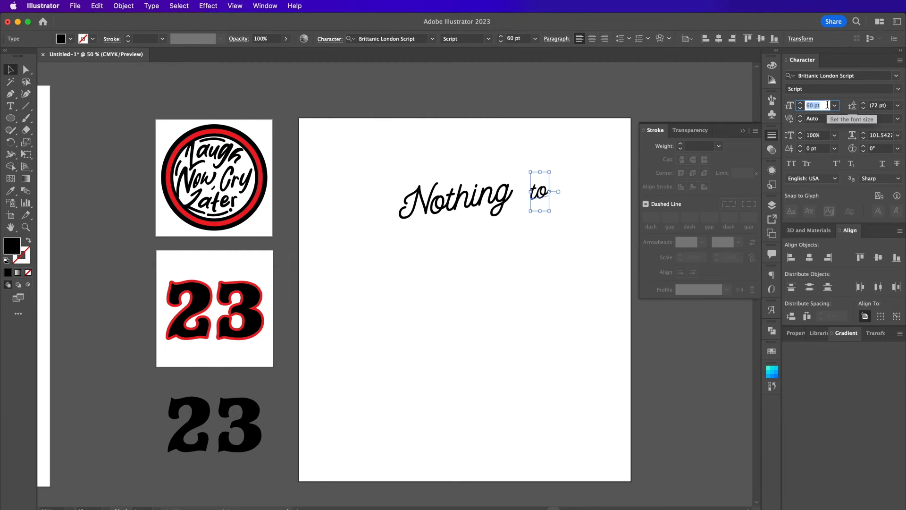
{"action": "left_click_drag", "start_coordinate": [542, 193], "coordinate": [437, 227]}
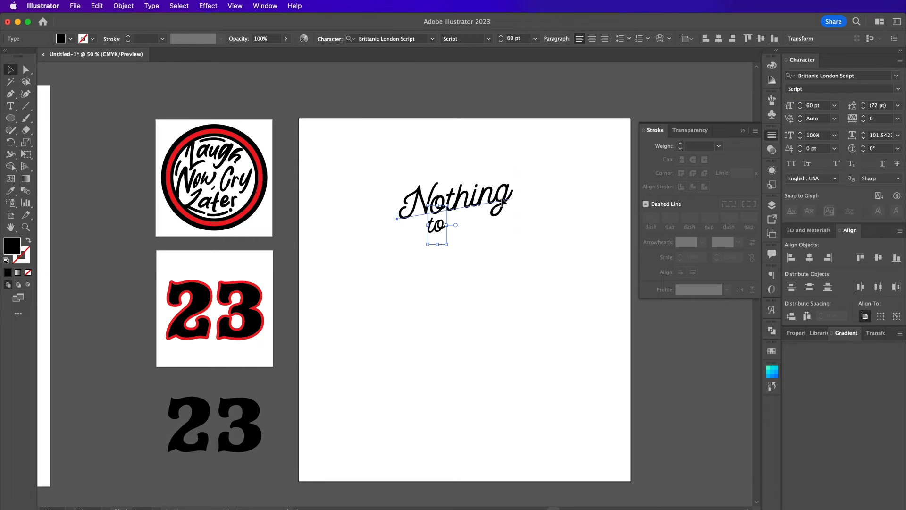
Step: Replace the final "g" of "Nothing" with the alternate glyph that has a long trailing swash, and deselect
{"action": "key", "text": "t"}
{"action": "left_click_drag", "start_coordinate": [497, 198], "coordinate": [520, 203]}
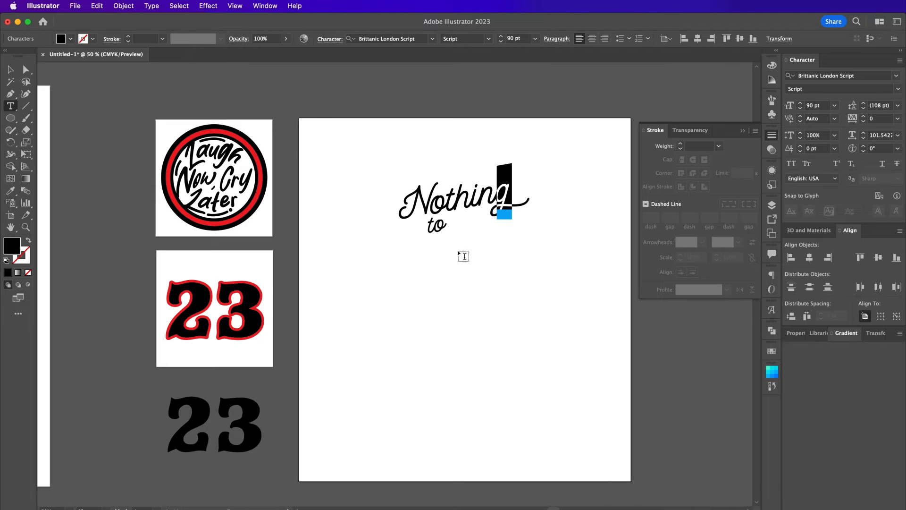
{"action": "left_click", "coordinate": [10, 69]}
{"action": "key", "text": "super+shift+a"}
Step: Paste a copy of "Nothing", change its text to "Lose." and place it directly after "to"
{"action": "key", "text": "super+v"}
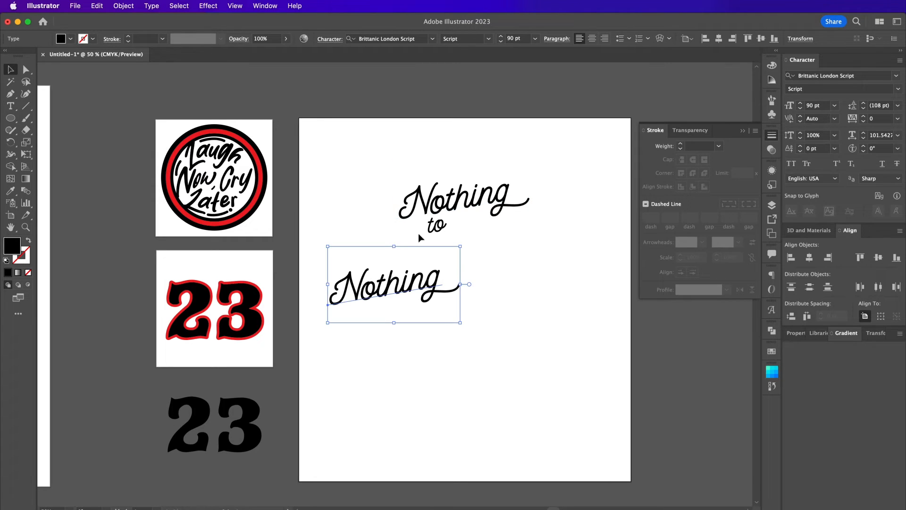
{"action": "double_click", "coordinate": [390, 289]}
{"action": "type", "text": "Lose"}
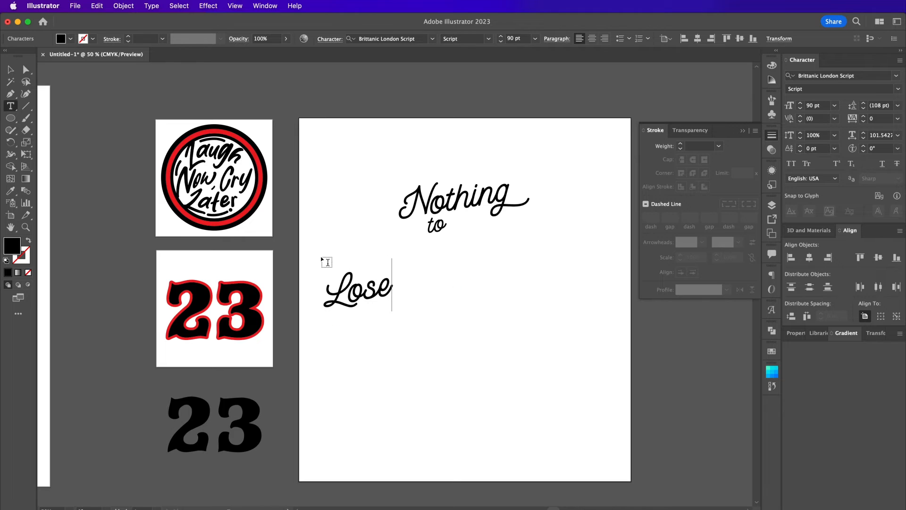
{"action": "type", "text": "."}
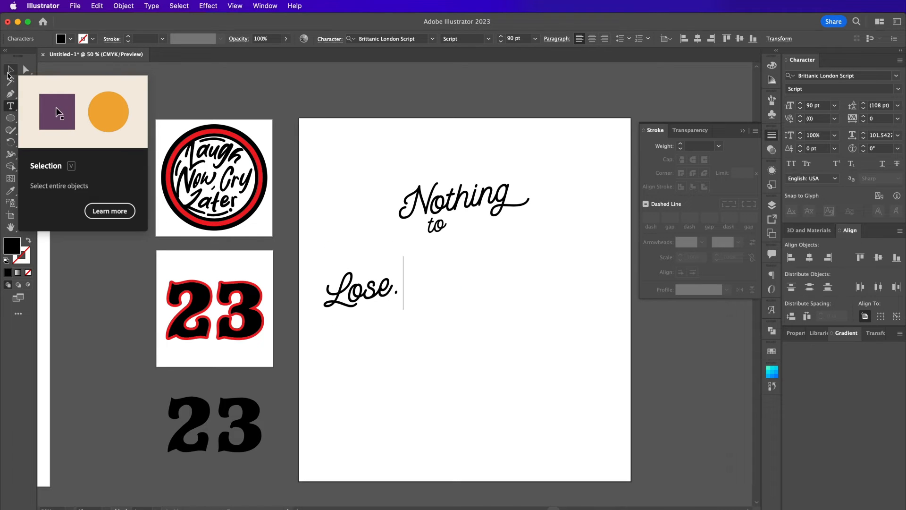
{"action": "left_click", "coordinate": [10, 69]}
{"action": "left_click_drag", "start_coordinate": [361, 294], "coordinate": [484, 231]}
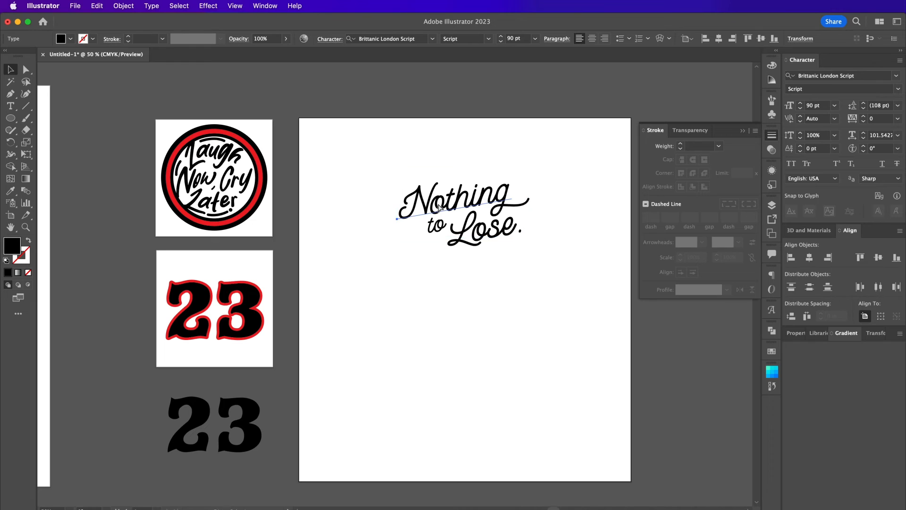
Step: Duplicate "Nothing" as "Everything" below the "to Lose." line, and place a copy of "to" beneath it
{"action": "left_click_drag", "start_coordinate": [478, 203], "coordinate": [408, 288]}
{"action": "double_click", "coordinate": [408, 289]}
{"action": "type", "text": "E"}
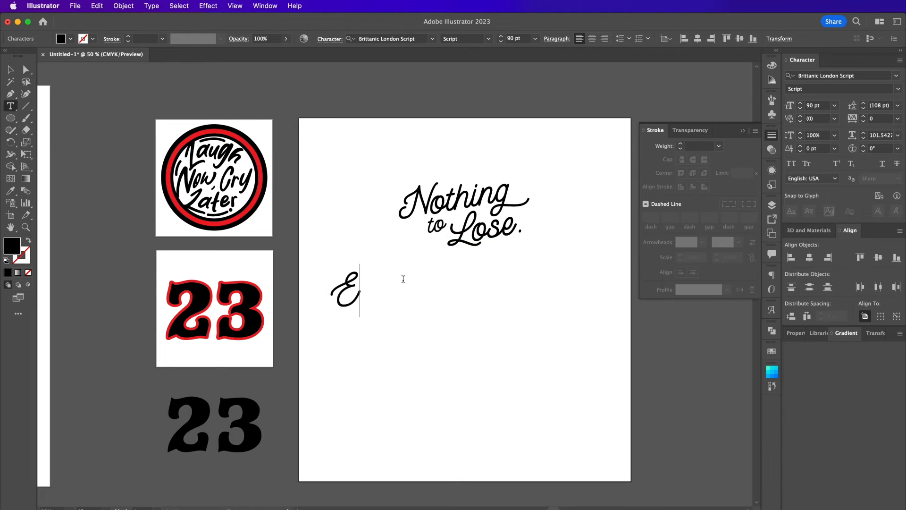
{"action": "type", "text": "verything"}
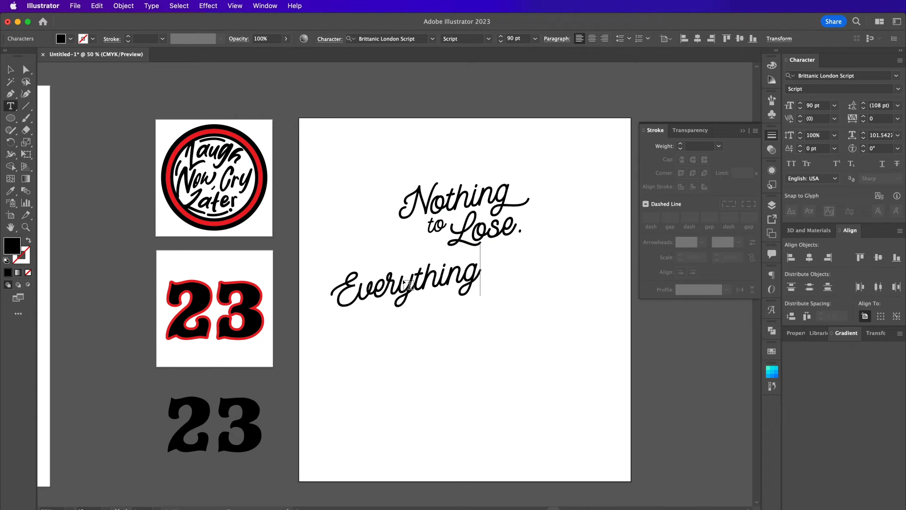
{"action": "left_click", "coordinate": [10, 69]}
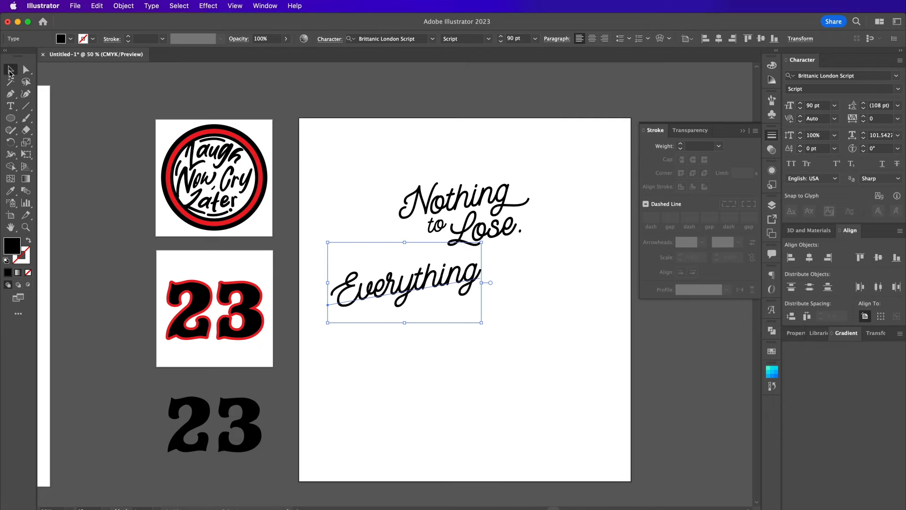
{"action": "left_click_drag", "start_coordinate": [370, 294], "coordinate": [438, 274]}
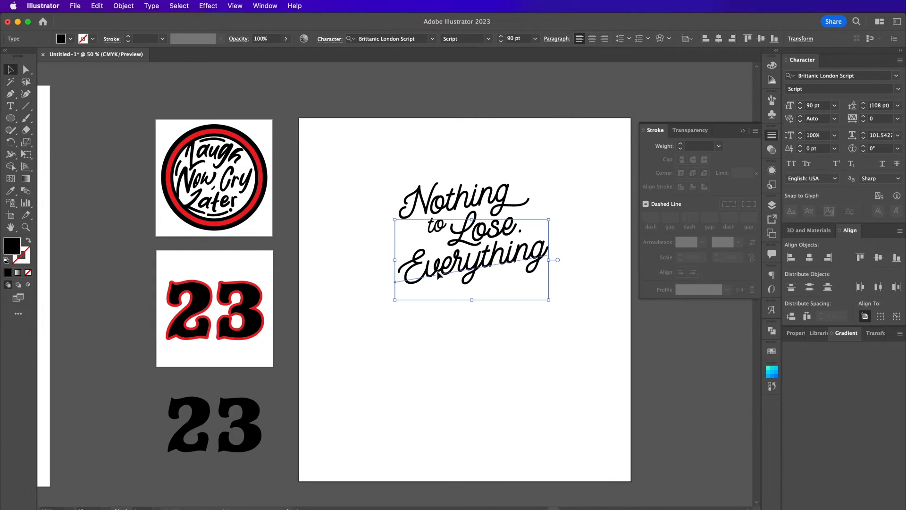
{"action": "left_click", "coordinate": [437, 232]}
{"action": "left_click_drag", "start_coordinate": [436, 232], "coordinate": [447, 294]}
Step: Duplicate "Lose.", change the copy's text to "Gain." and place it directly after the lower "to"
{"action": "left_click", "coordinate": [497, 239]}
{"action": "left_click", "coordinate": [499, 225]}
{"action": "key", "text": "super+c"}
{"action": "key", "text": "super+v"}
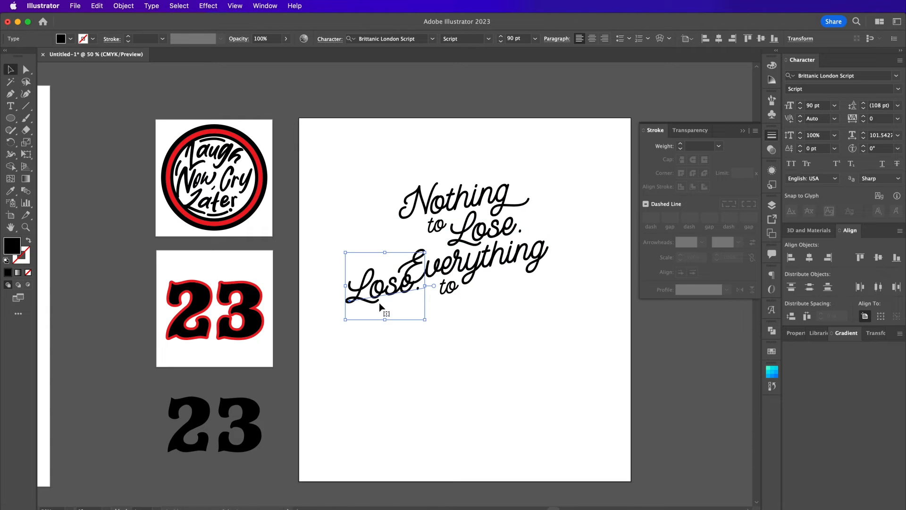
{"action": "left_click_drag", "start_coordinate": [386, 295], "coordinate": [441, 371]}
{"action": "double_click", "coordinate": [441, 370]}
{"action": "key", "text": "super+a"}
{"action": "type", "text": "Gain."}
{"action": "left_click", "coordinate": [11, 69]}
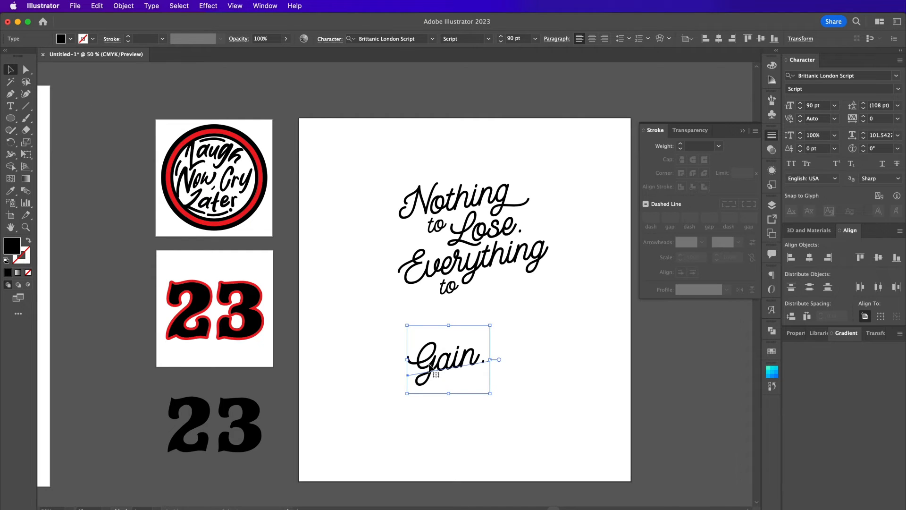
{"action": "left_click_drag", "start_coordinate": [430, 368], "coordinate": [489, 296]}
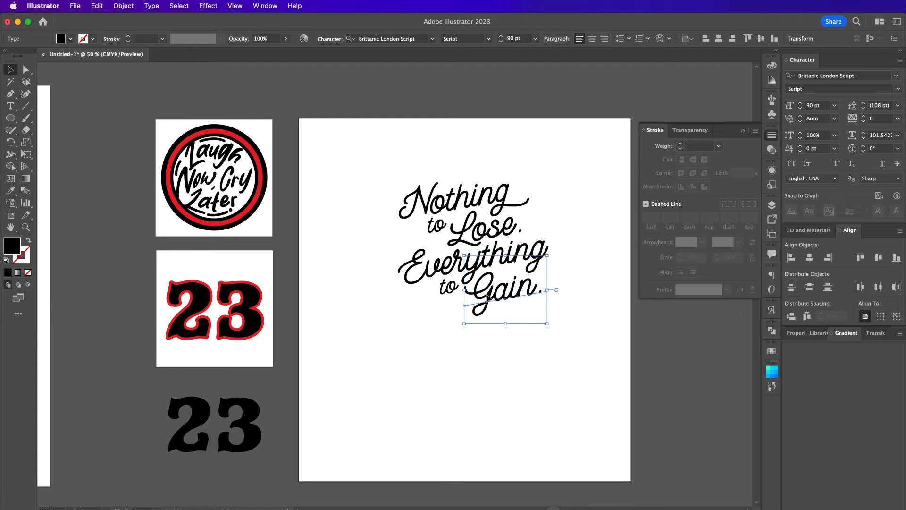
Step: Duplicate "Nothing", change the copy's text to "Against" and place it below the "to Gain." line
{"action": "left_click", "coordinate": [448, 206]}
{"action": "left_click_drag", "start_coordinate": [448, 206], "coordinate": [418, 337]}
{"action": "double_click", "coordinate": [429, 339]}
{"action": "type", "text": "Against"}
{"action": "left_click", "coordinate": [17, 73]}
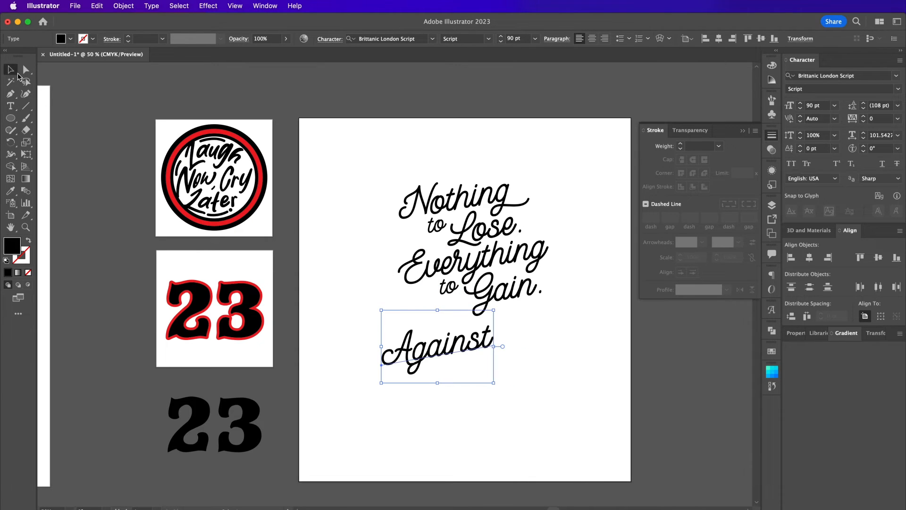
{"action": "left_click_drag", "start_coordinate": [453, 349], "coordinate": [492, 330]}
Step: Duplicate the small "to", change the copy's text to "all" and place it beneath the middle of "Against"
{"action": "left_click", "coordinate": [436, 225]}
{"action": "key", "text": "super+c"}
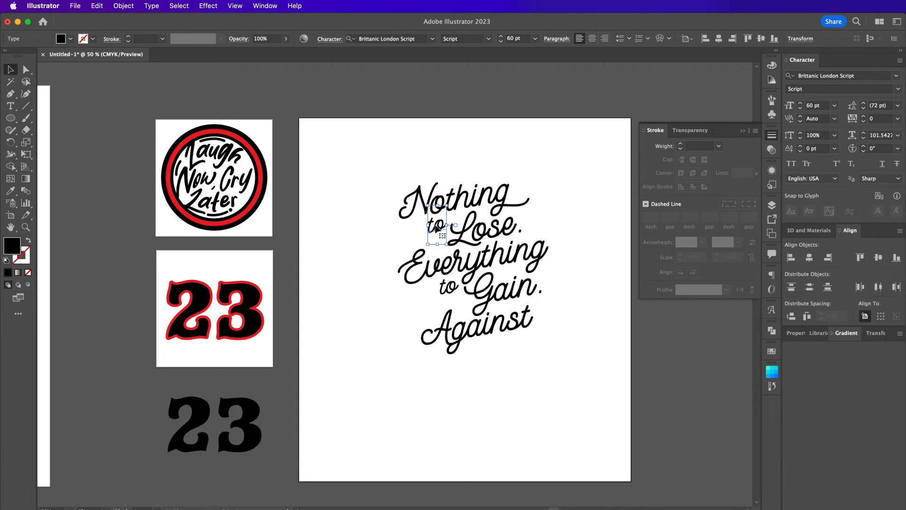
{"action": "key", "text": "super+v"}
{"action": "left_click_drag", "start_coordinate": [399, 304], "coordinate": [408, 377]}
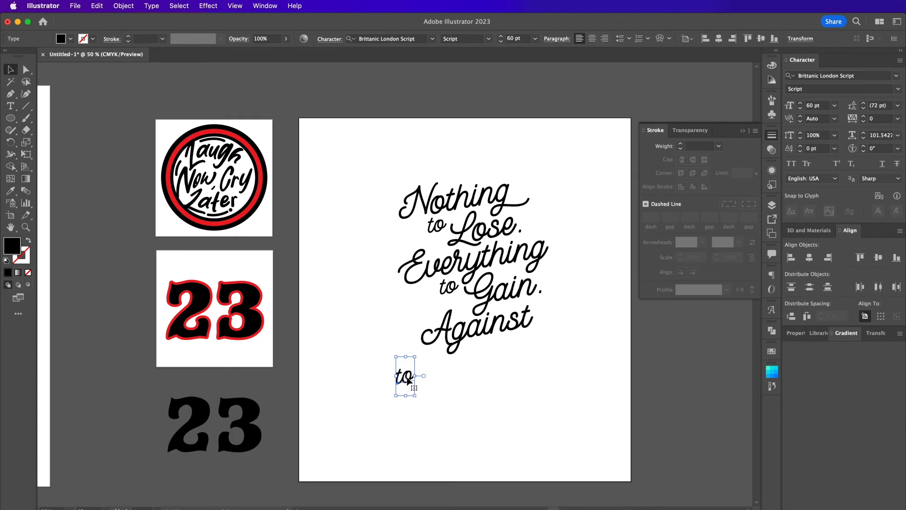
{"action": "double_click", "coordinate": [407, 376]}
{"action": "type", "text": "all"}
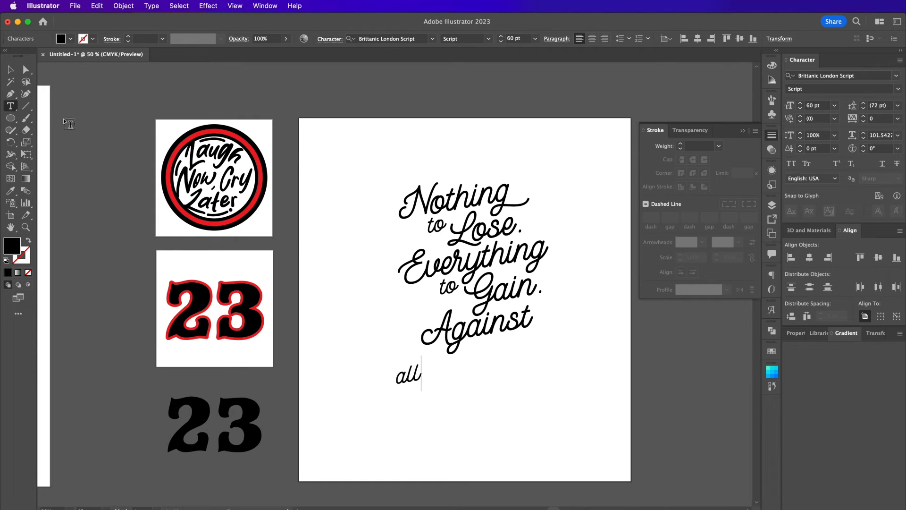
{"action": "left_click", "coordinate": [10, 71]}
{"action": "left_click_drag", "start_coordinate": [408, 376], "coordinate": [433, 315]}
Step: Add a 90 pt copy of the slanted lettering, change its text to "Odds." and place it directly after "all"
{"action": "left_click_drag", "start_coordinate": [406, 285], "coordinate": [504, 384]}
{"action": "double_click", "coordinate": [504, 384]}
{"action": "type", "text": "Odds."}
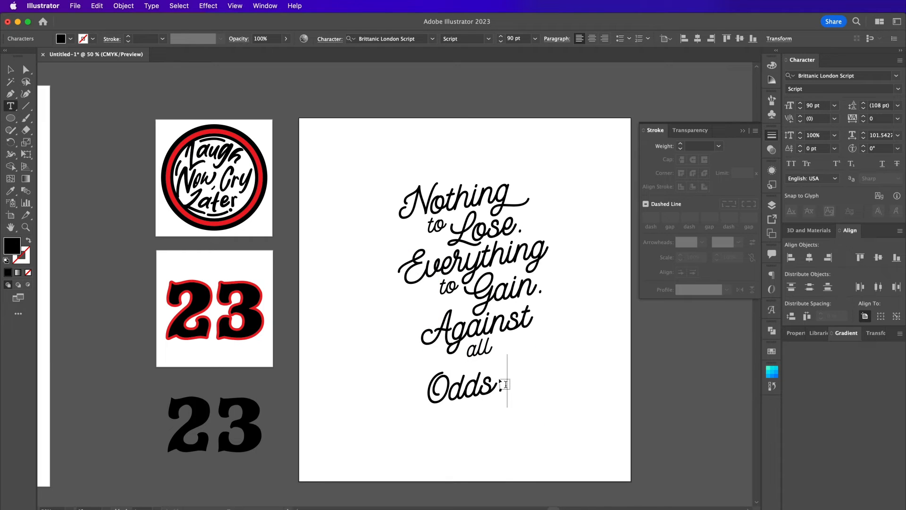
{"action": "left_click", "coordinate": [11, 71]}
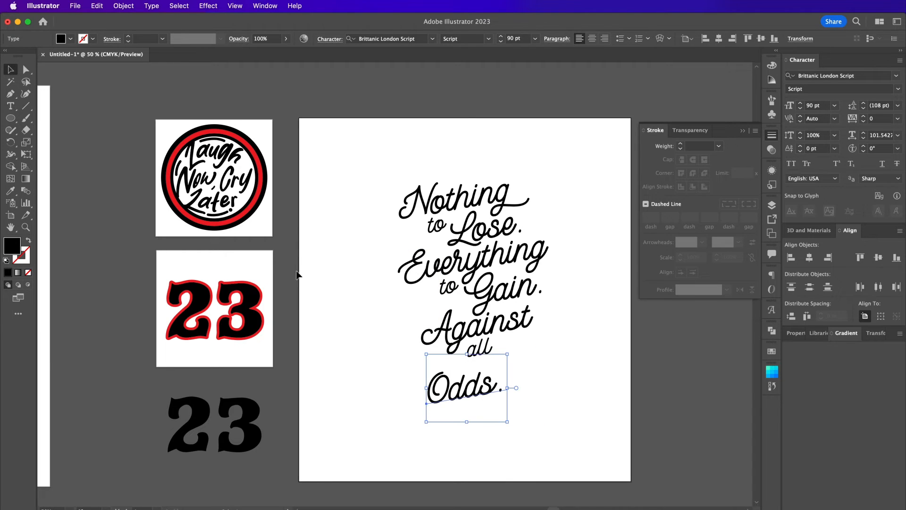
{"action": "left_click_drag", "start_coordinate": [457, 393], "coordinate": [524, 360]}
Step: Draw a curved underline beneath "all" with the Pen tool, and swap its colours to a black stroke without fill
{"action": "key", "text": "super+equal"}
{"action": "key", "text": "super+equal"}
{"action": "key", "text": "super+equal"}
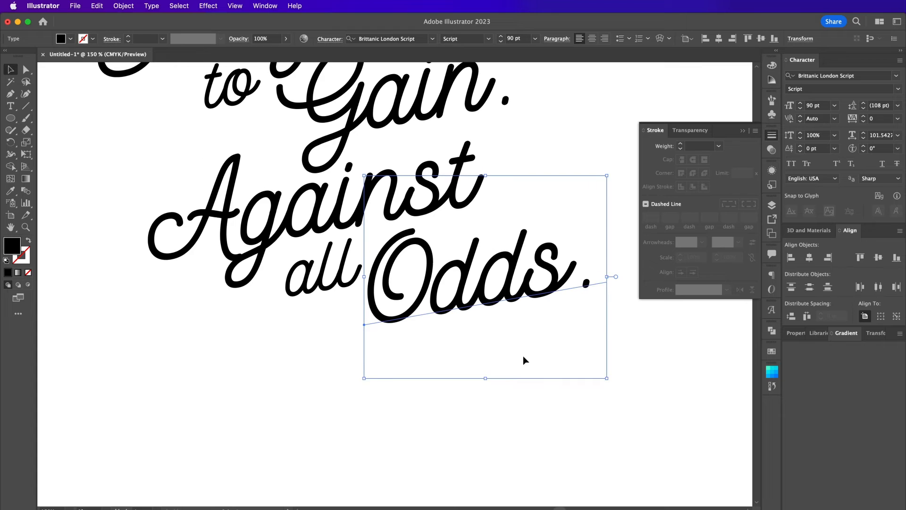
{"action": "scroll", "coordinate": [523, 360], "scroll_direction": "left", "scroll_amount": 2}
{"action": "left_click", "coordinate": [289, 374]}
{"action": "key", "text": "p"}
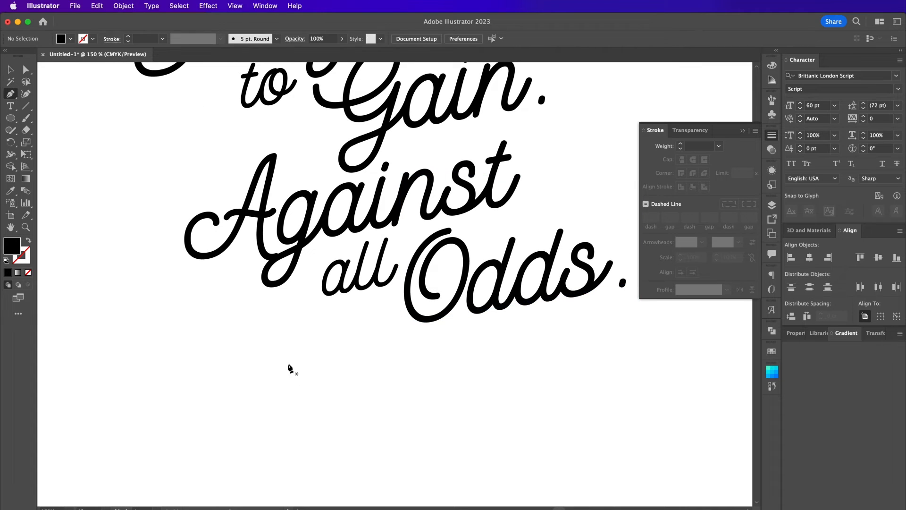
{"action": "left_click", "coordinate": [316, 305]}
{"action": "left_click_drag", "start_coordinate": [380, 279], "coordinate": [429, 295]}
{"action": "key", "text": "v"}
{"action": "left_click", "coordinate": [28, 241]}
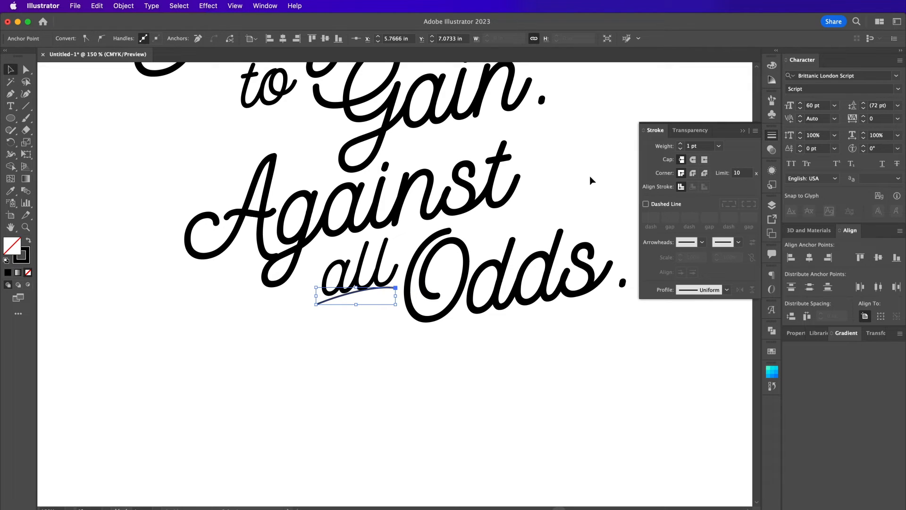
Step: Give the curved underline beneath "all" round caps, round corners and a 4 pt stroke weight
{"action": "left_click", "coordinate": [693, 160]}
{"action": "left_click", "coordinate": [692, 173]}
{"action": "left_click", "coordinate": [681, 144]}
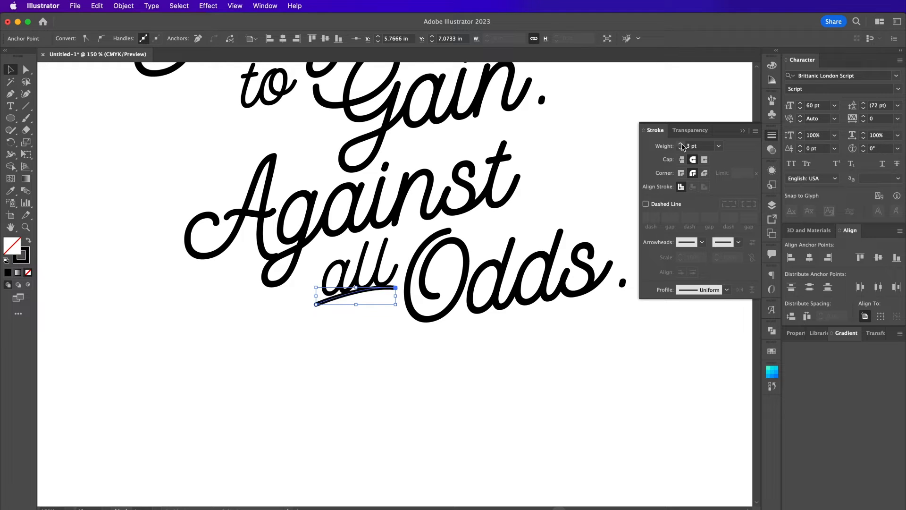
{"action": "left_click", "coordinate": [681, 144]}
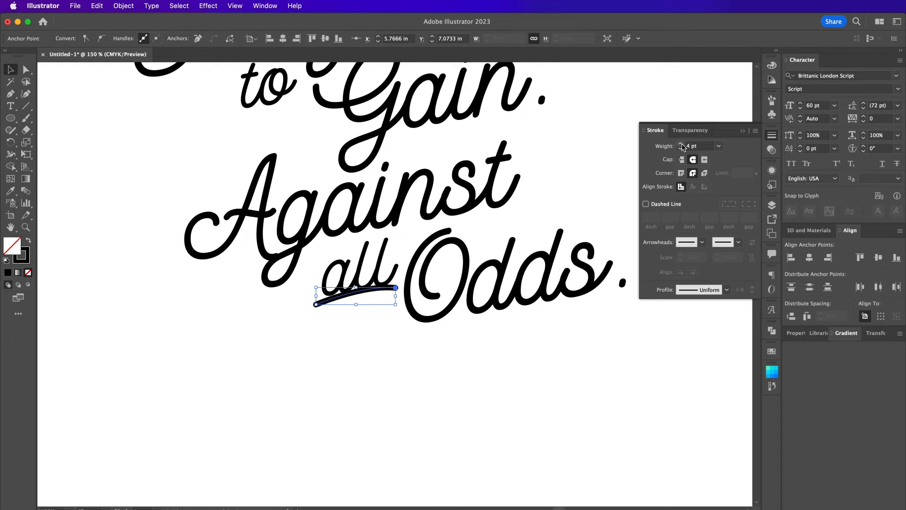
{"action": "left_click", "coordinate": [113, 138]}
Step: Duplicate the curved underline, shrink the copy to about 0.55 in wide and place it beneath the "to" before "Gain."
{"action": "scroll", "coordinate": [157, 203], "scroll_direction": "up", "scroll_amount": 5}
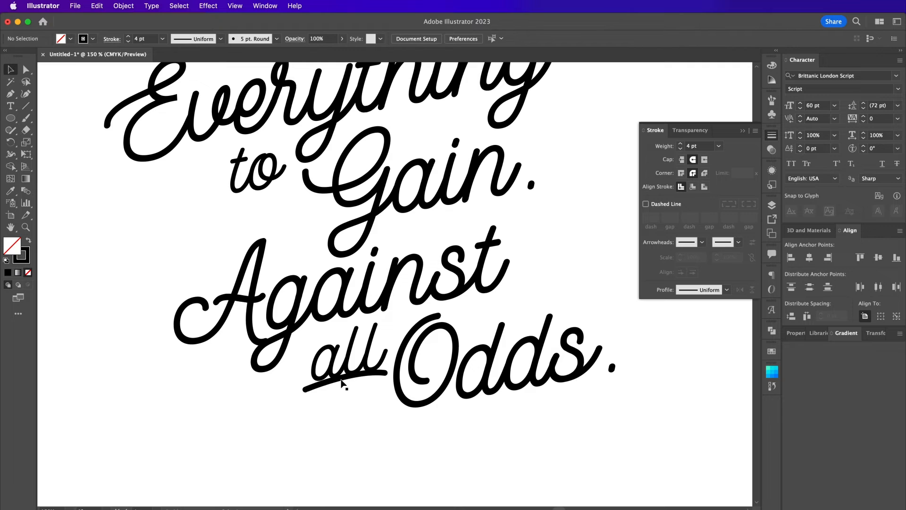
{"action": "left_click", "coordinate": [343, 383]}
{"action": "key", "text": "ctrl+c"}
{"action": "key", "text": "ctrl+v"}
{"action": "left_click_drag", "start_coordinate": [362, 286], "coordinate": [265, 239]}
{"action": "key", "text": "super+z"}
{"action": "left_click_drag", "start_coordinate": [365, 290], "coordinate": [222, 200]}
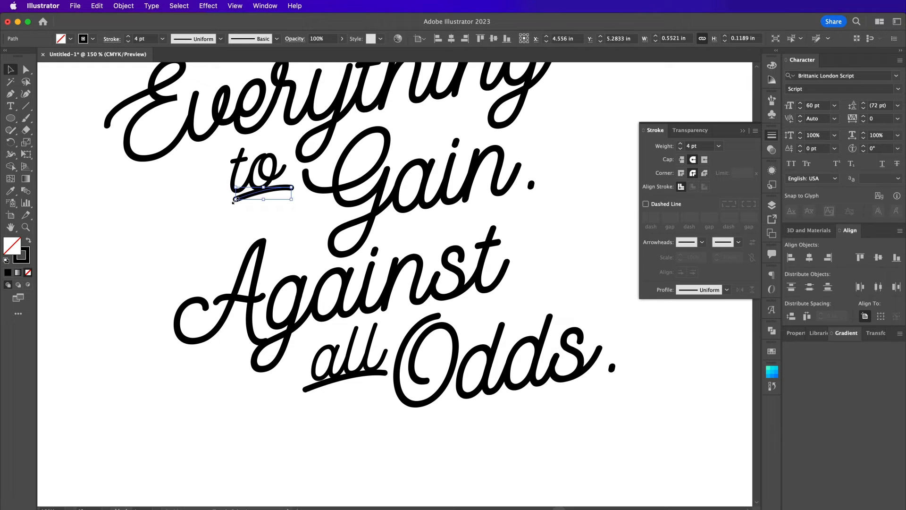
{"action": "key", "text": "Right"}
{"action": "key", "text": "Right"}
Step: Add another copy of the short underline and place it beneath the "to" before "Lose."
{"action": "scroll", "coordinate": [235, 203], "scroll_direction": "up", "scroll_amount": 5}
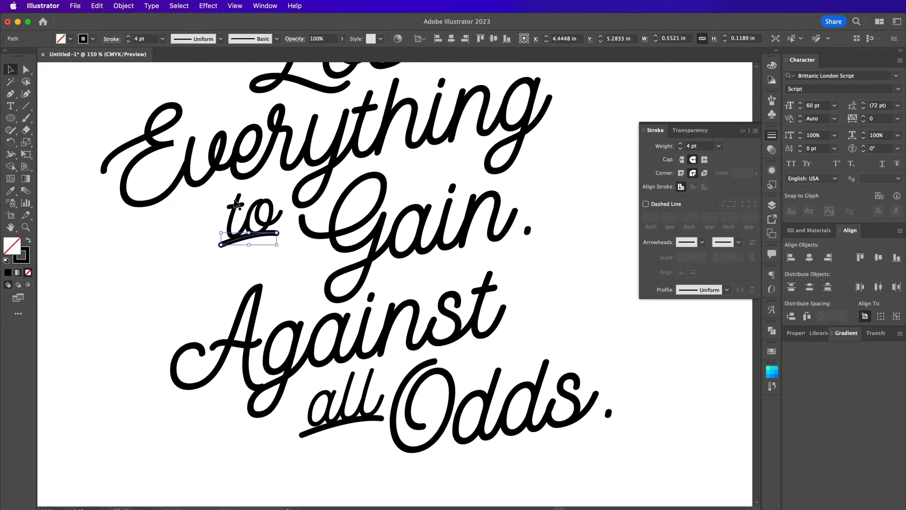
{"action": "key", "text": "cmd+v"}
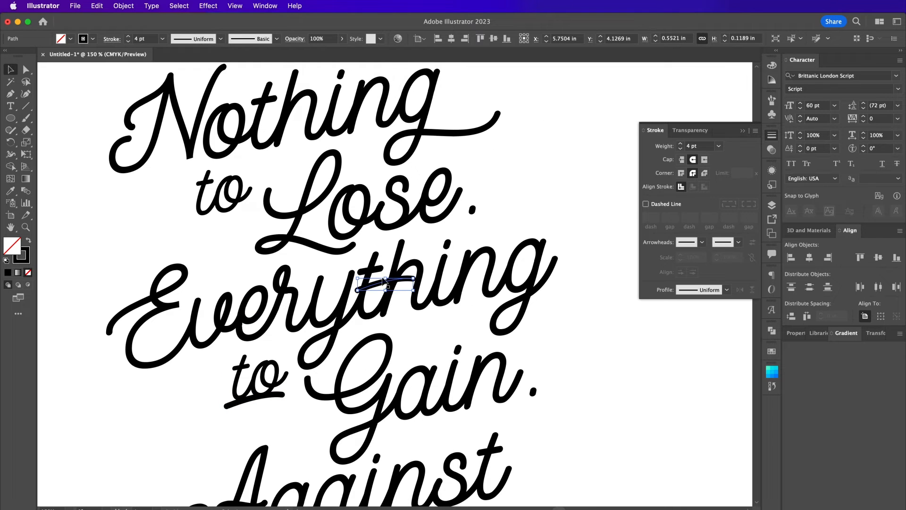
{"action": "left_click_drag", "start_coordinate": [373, 288], "coordinate": [205, 216]}
{"action": "key", "text": "cmd+minus"}
{"action": "key", "text": "cmd+minus"}
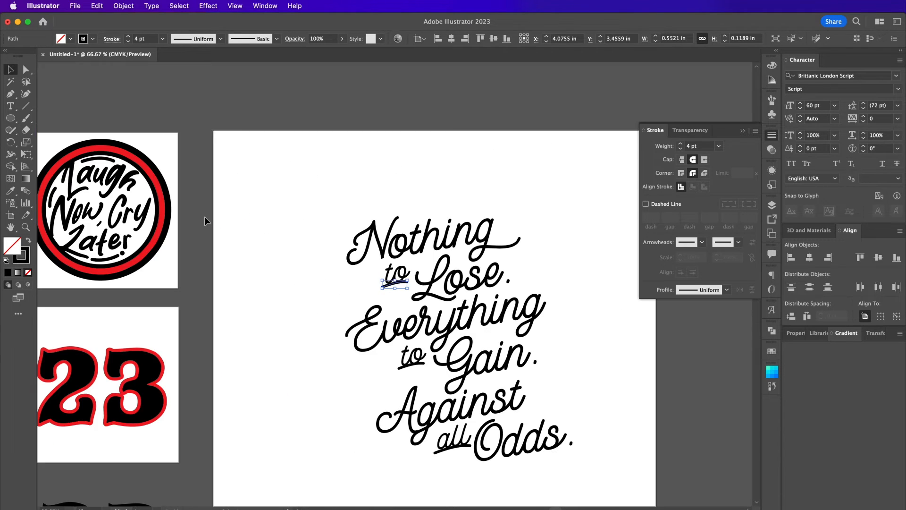
{"action": "left_click", "coordinate": [351, 420]}
Step: Select the complete script lettering with its underlines and move it to the upper-left area of its artboard
{"action": "scroll", "coordinate": [352, 420], "scroll_direction": "down", "scroll_amount": 5}
{"action": "scroll", "coordinate": [352, 420], "scroll_direction": "right", "scroll_amount": 3}
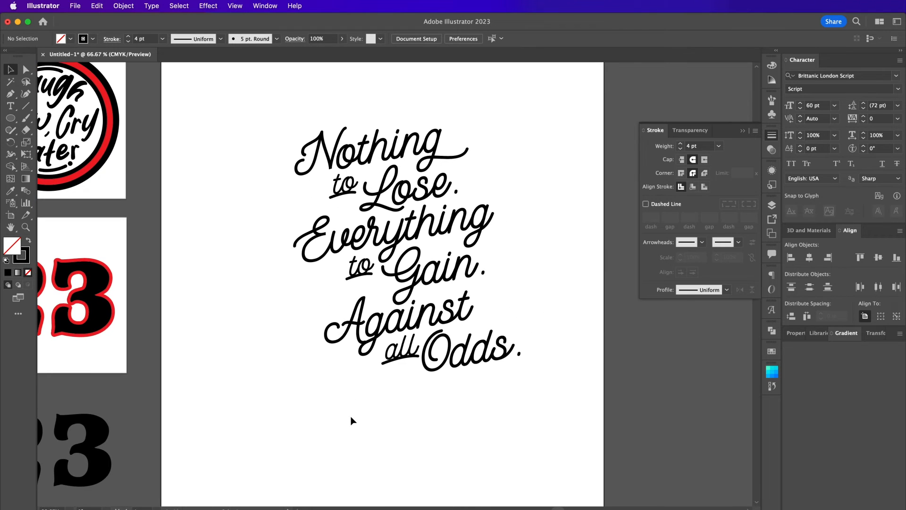
{"action": "key", "text": "super+minus"}
{"action": "left_click_drag", "start_coordinate": [510, 385], "coordinate": [293, 130]}
{"action": "left_click_drag", "start_coordinate": [394, 267], "coordinate": [320, 218]}
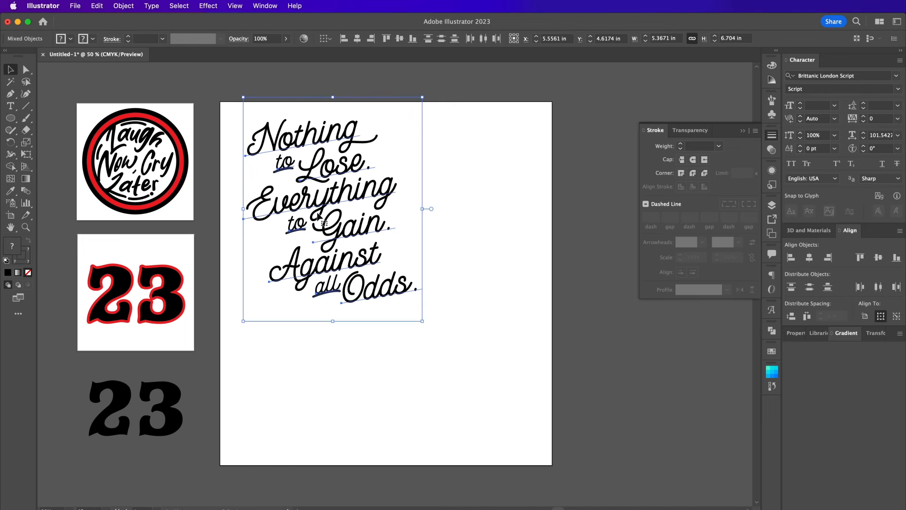
Step: Shrink Artboard 4 around the lettering to about 6.78 by 6.67 in
{"action": "left_click", "coordinate": [9, 215]}
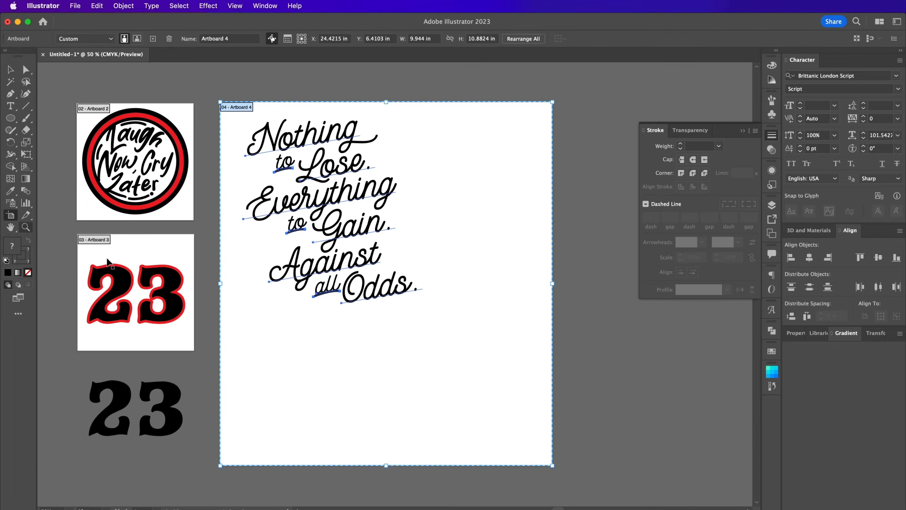
{"action": "left_click_drag", "start_coordinate": [541, 450], "coordinate": [447, 326]}
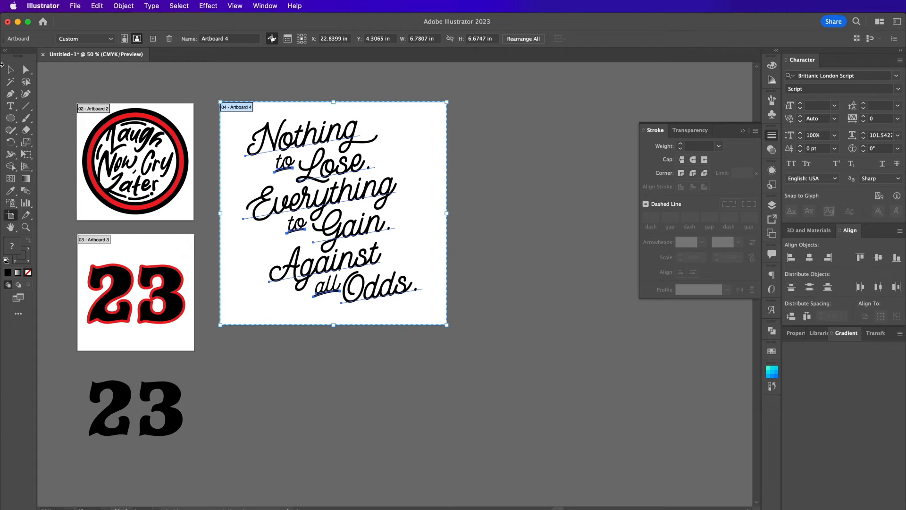
{"action": "left_click", "coordinate": [12, 71]}
{"action": "left_click", "coordinate": [509, 352]}
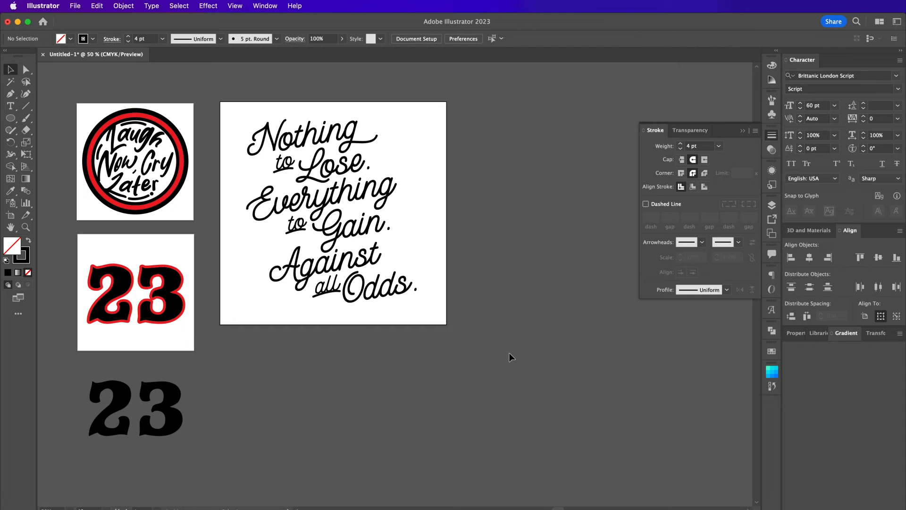
Step: Open the file 5_VDK_Patches.ai from the 5_VDK_Patches folder
{"action": "key", "text": "super+o"}
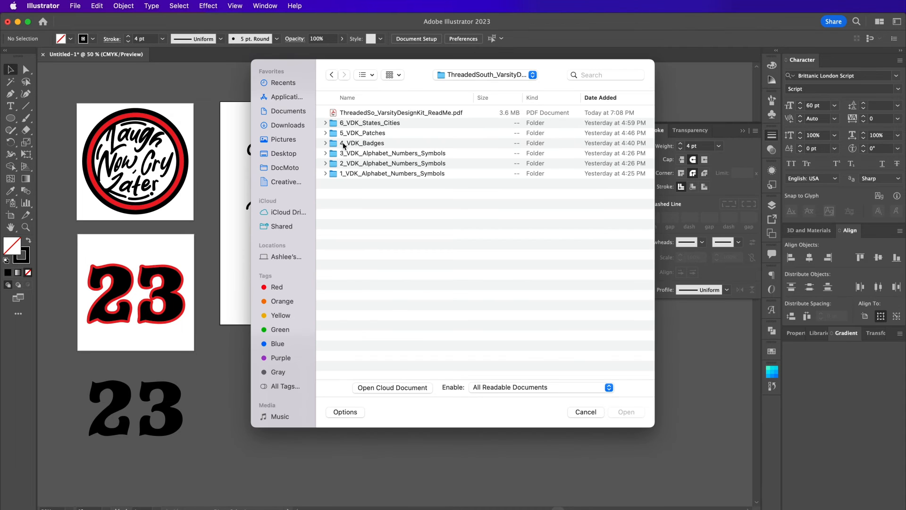
{"action": "left_click", "coordinate": [325, 136]}
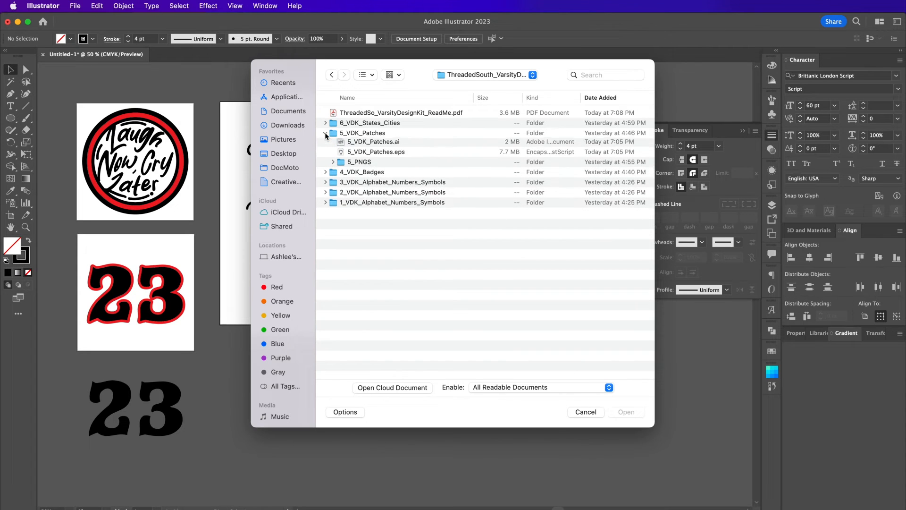
{"action": "double_click", "coordinate": [355, 143]}
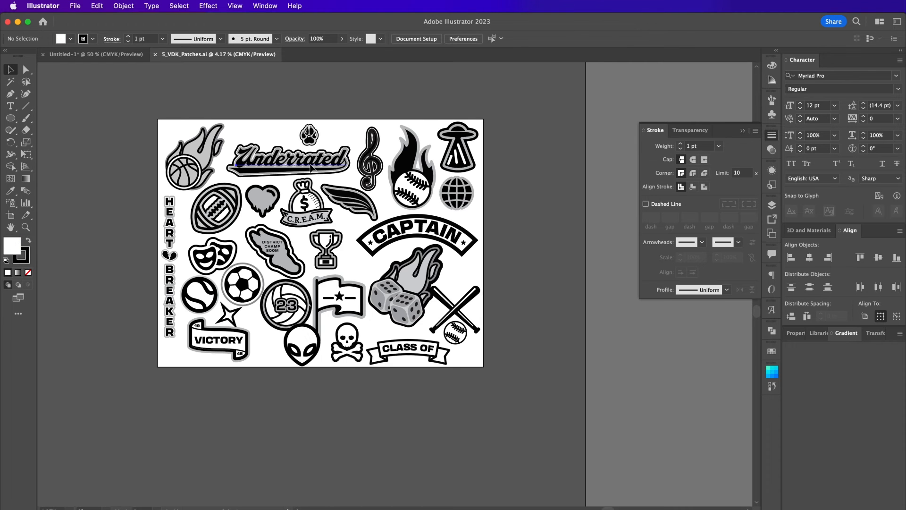
Step: Change the front black text of the "Underrated" patch to "Underdog"
{"action": "left_click", "coordinate": [311, 169]}
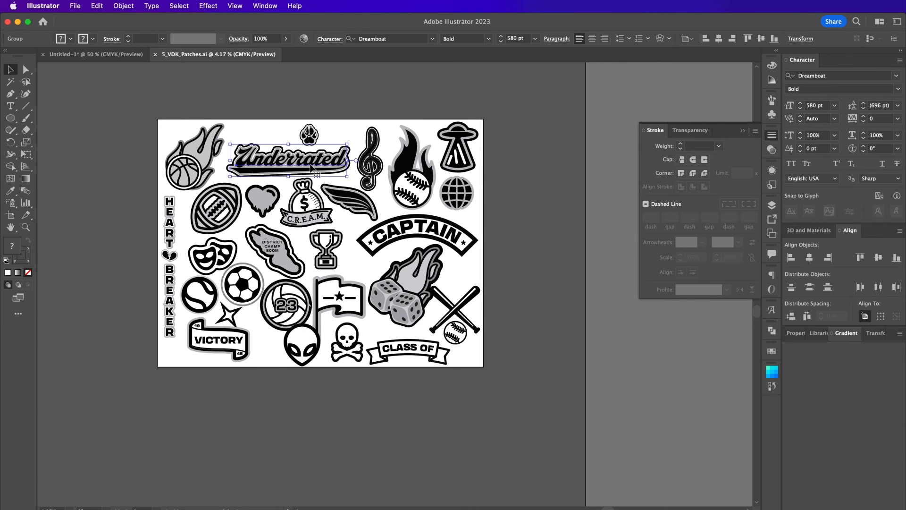
{"action": "key", "text": "super+equal"}
{"action": "key", "text": "super+equal"}
{"action": "key", "text": "super+equal"}
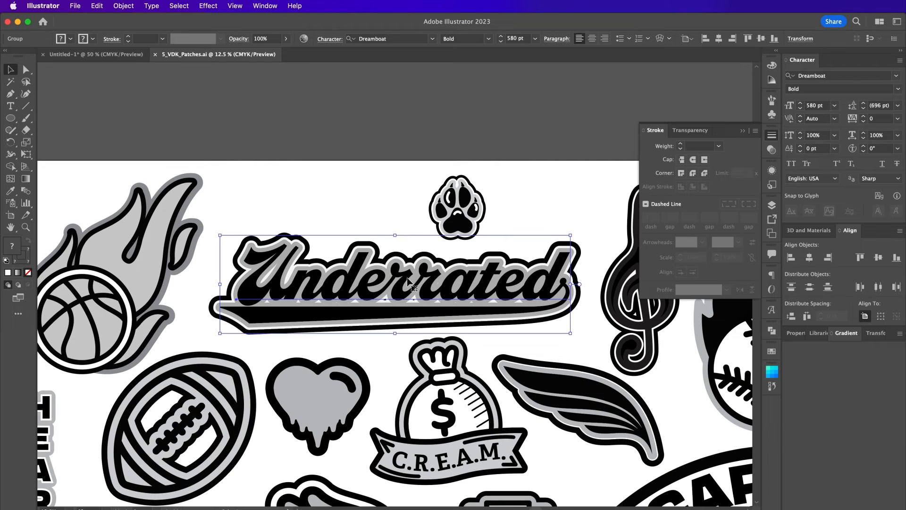
{"action": "double_click", "coordinate": [408, 279]}
{"action": "double_click", "coordinate": [408, 278]}
{"action": "double_click", "coordinate": [408, 279]}
{"action": "type", "text": "Underdog"}
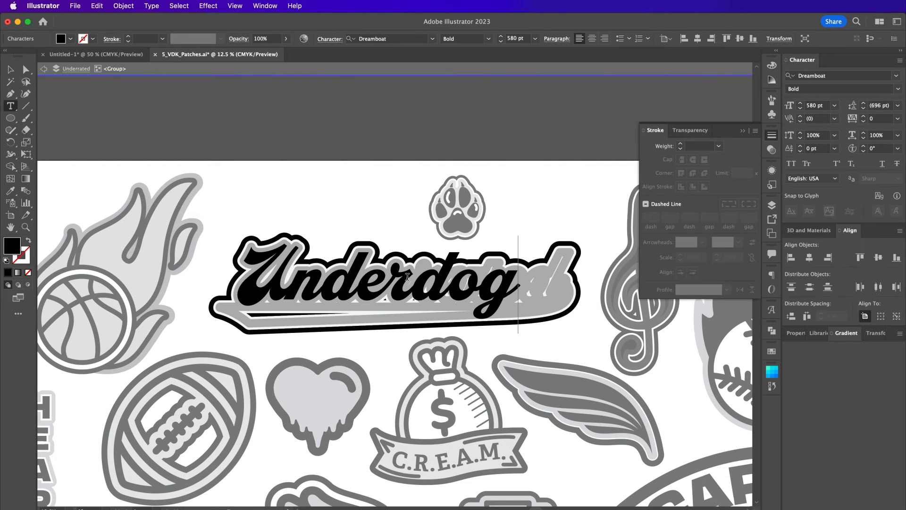
Step: Try to insert a Dreamboat Bold swash-tail glyph over the selected "g" of the front "Underdog" text
{"action": "key", "text": "Escape"}
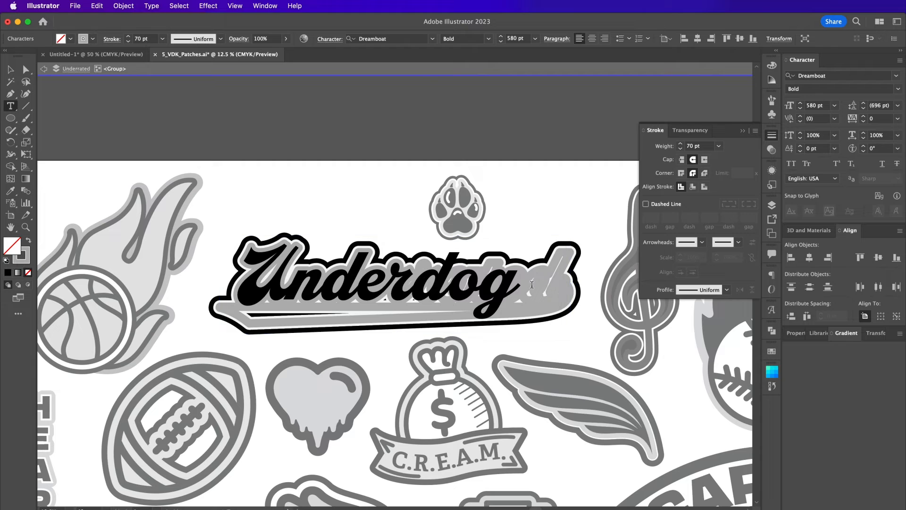
{"action": "left_click_drag", "start_coordinate": [507, 285], "coordinate": [482, 284]}
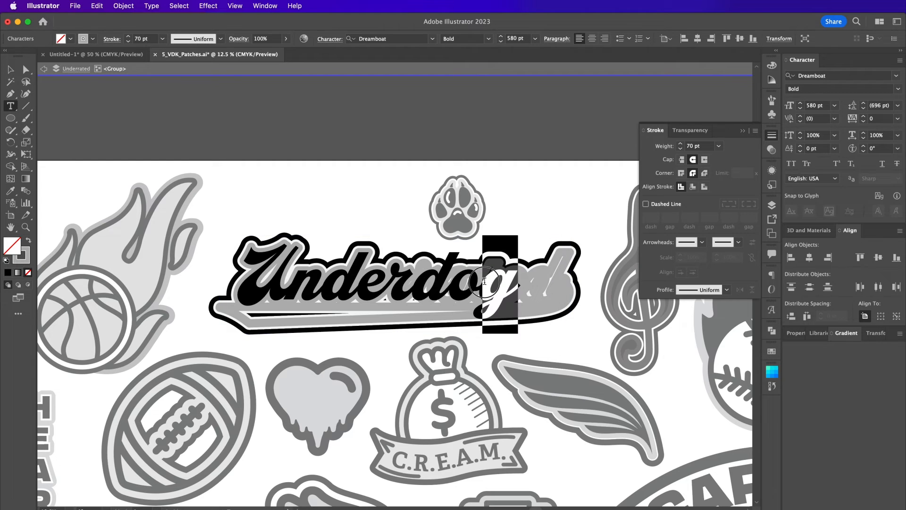
{"action": "left_click", "coordinate": [772, 310]}
{"action": "scroll", "coordinate": [672, 367], "scroll_direction": "down", "scroll_amount": 8}
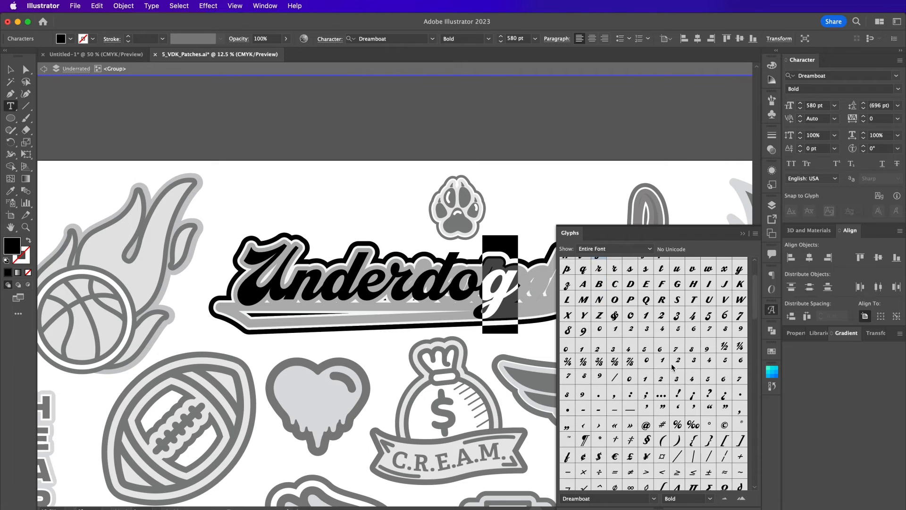
{"action": "double_click", "coordinate": [676, 400]}
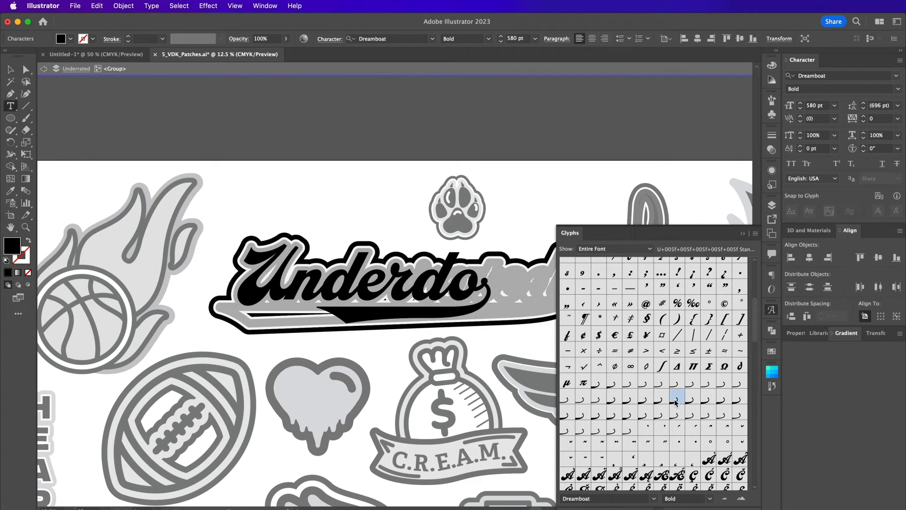
{"action": "key", "text": "cmd+z"}
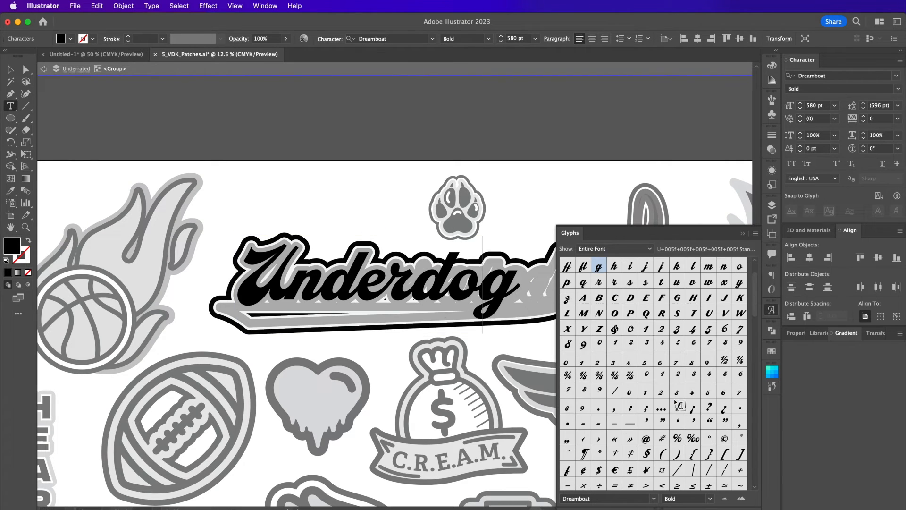
Step: Try different swash-tail glyphs after the front "Underdog" text and keep the long tail that runs beneath most of the word
{"action": "scroll", "coordinate": [676, 404], "scroll_direction": "down", "scroll_amount": 4}
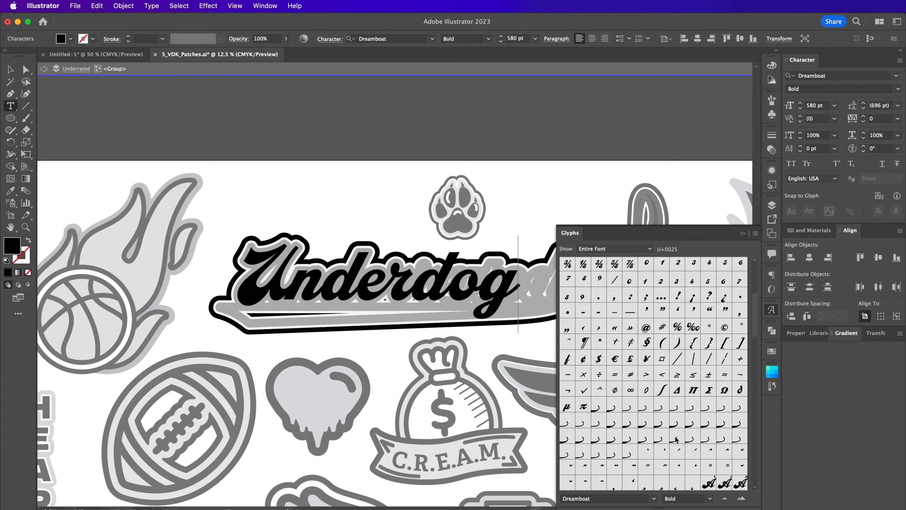
{"action": "double_click", "coordinate": [692, 422]}
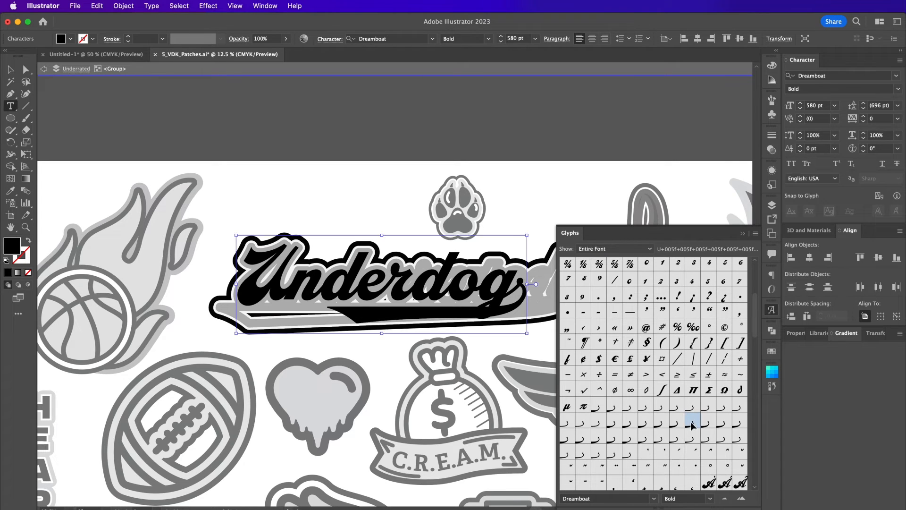
{"action": "key", "text": "cmd+z"}
{"action": "double_click", "coordinate": [707, 423]}
{"action": "key", "text": "cmd+z"}
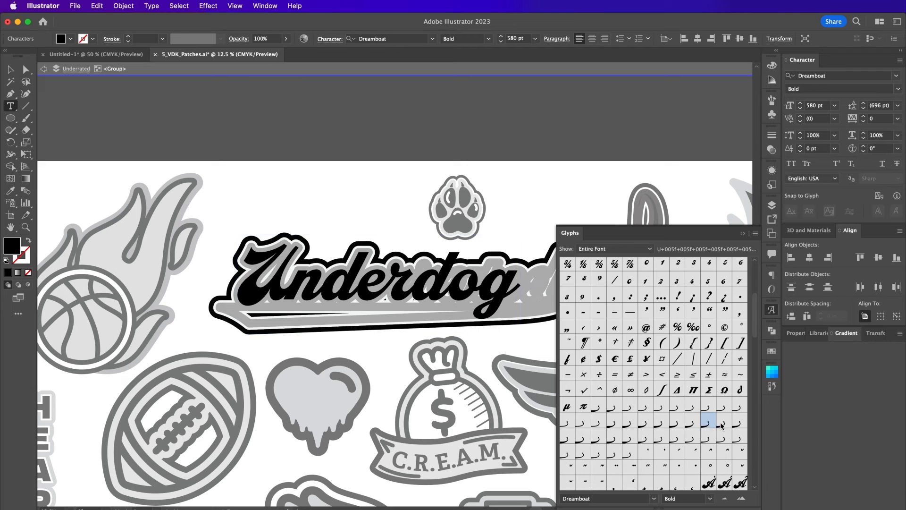
{"action": "double_click", "coordinate": [722, 421]}
{"action": "key", "text": "cmd+z"}
{"action": "double_click", "coordinate": [736, 423]}
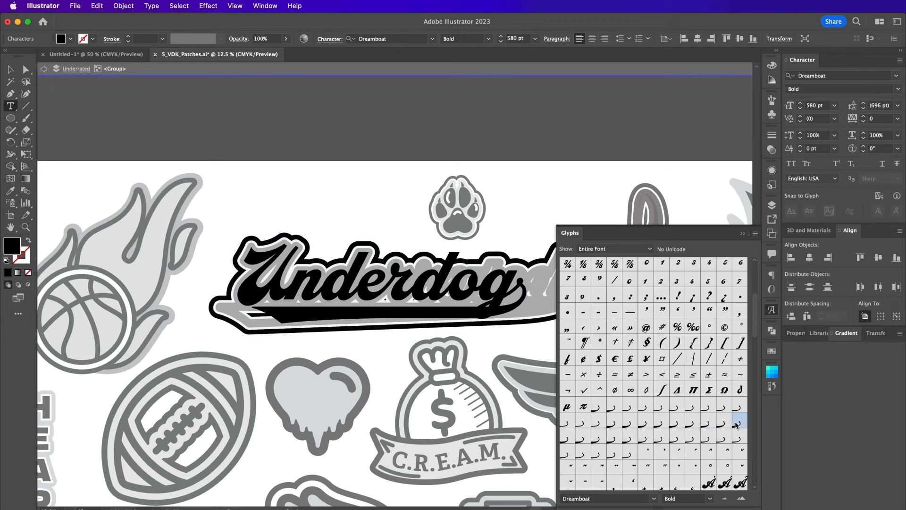
Step: Replace the text of the grey 70 pt outline layer with "Underdog" and add the same long swash-tail glyph
{"action": "double_click", "coordinate": [555, 289]}
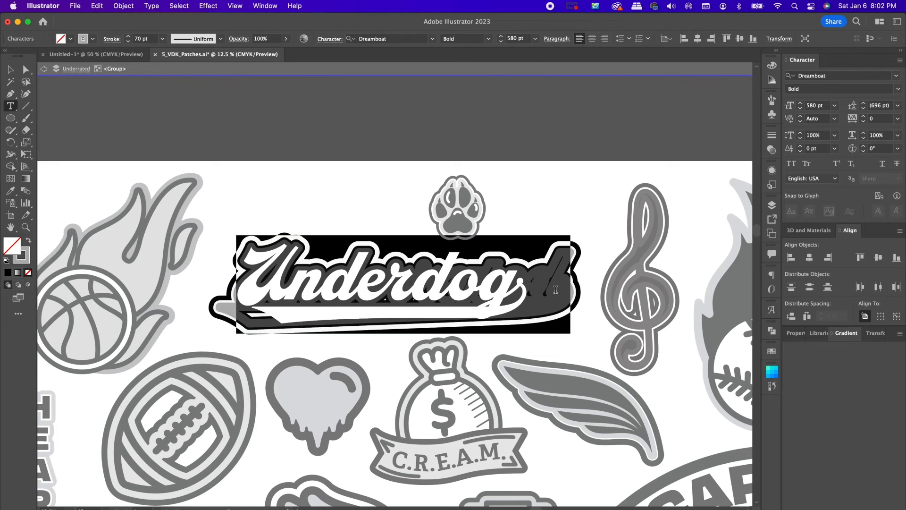
{"action": "left_click", "coordinate": [555, 289]}
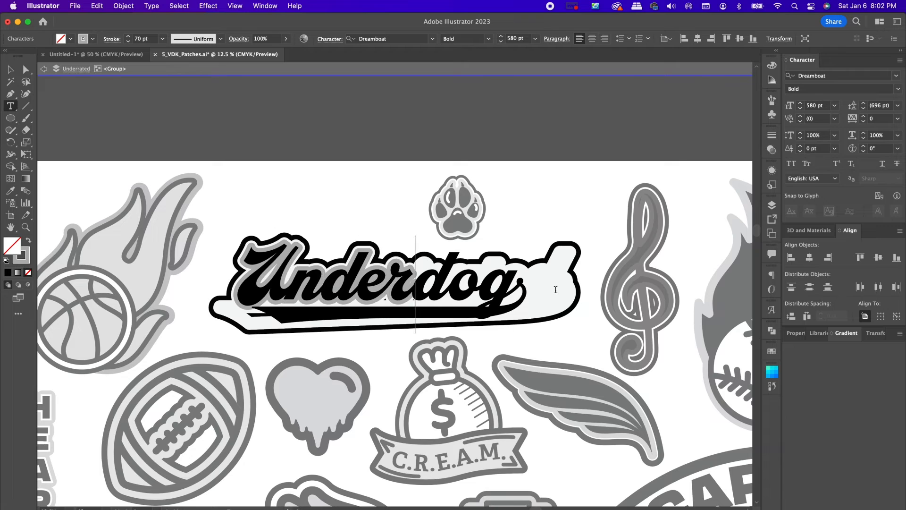
{"action": "left_click", "coordinate": [771, 309]}
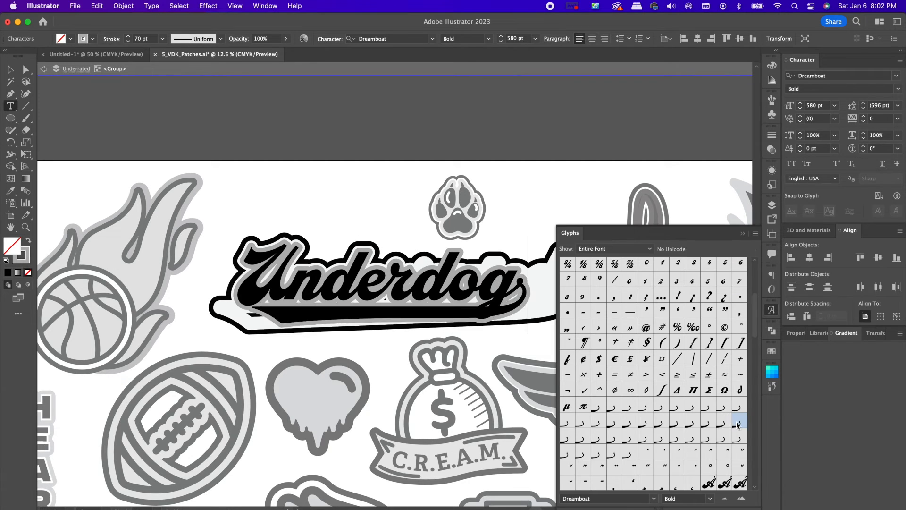
Step: Replace the text of the white 110 pt outline layer with "Underdog" and end it with the matching swash-tail glyph
{"action": "scroll", "coordinate": [368, 338], "scroll_direction": "right", "scroll_amount": 5}
{"action": "left_click", "coordinate": [472, 278]}
{"action": "key", "text": "super+a"}
{"action": "type", "text": "Underdog"}
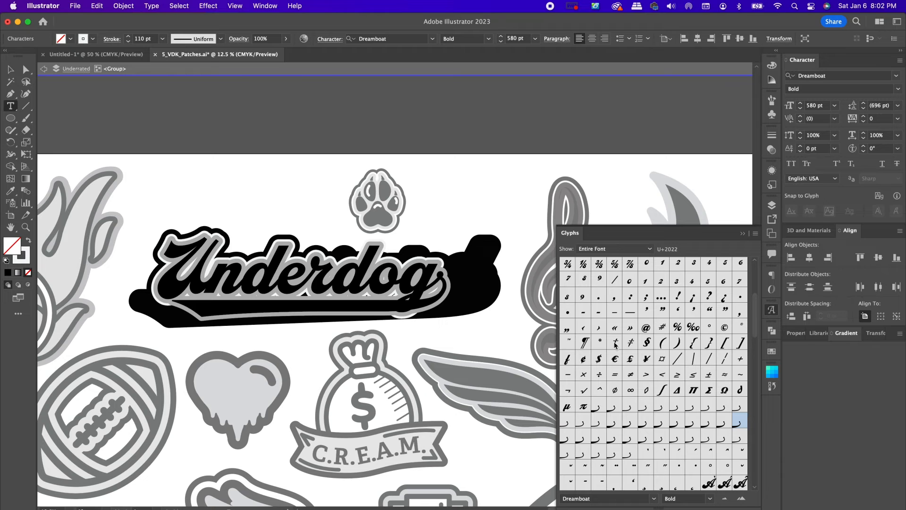
{"action": "double_click", "coordinate": [739, 420]}
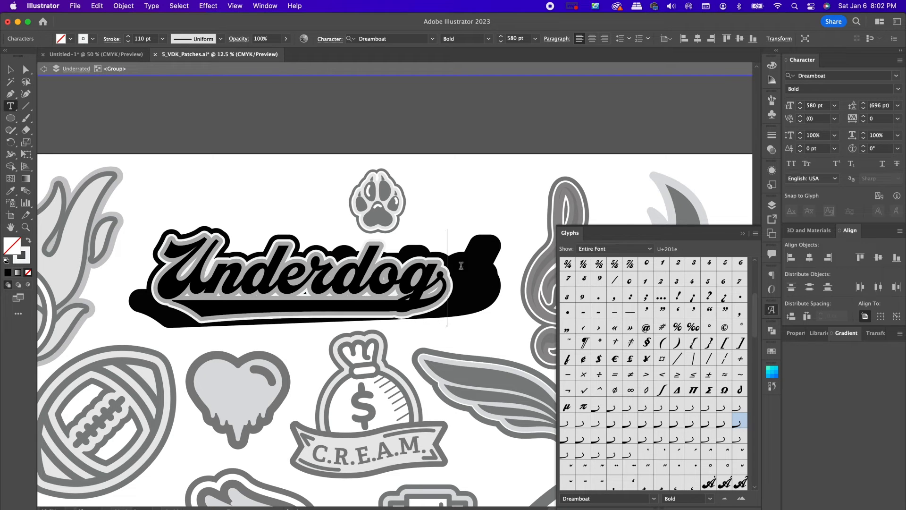
Step: Replace the text of the black 190 pt outline layer with "Underdog" and finish it with the matching swash-tail glyph
{"action": "key", "text": "super+a"}
{"action": "type", "text": "Under"}
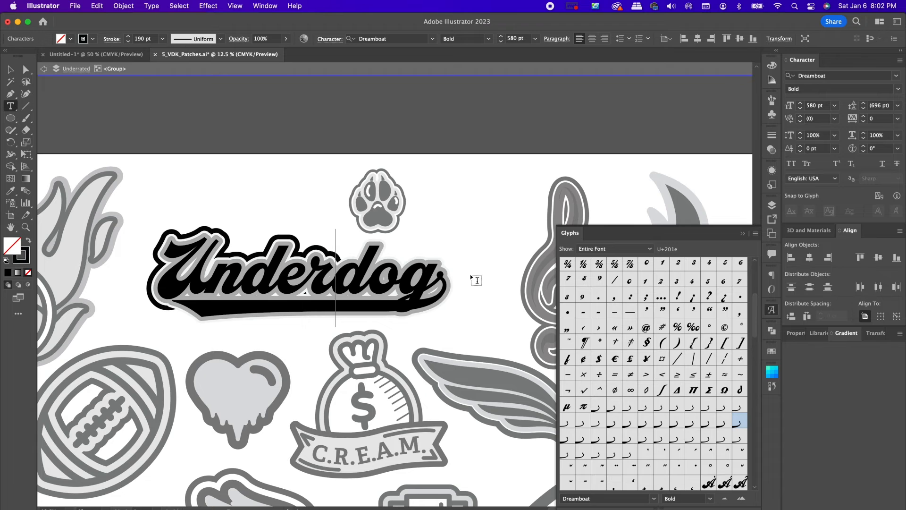
{"action": "type", "text": "dog"}
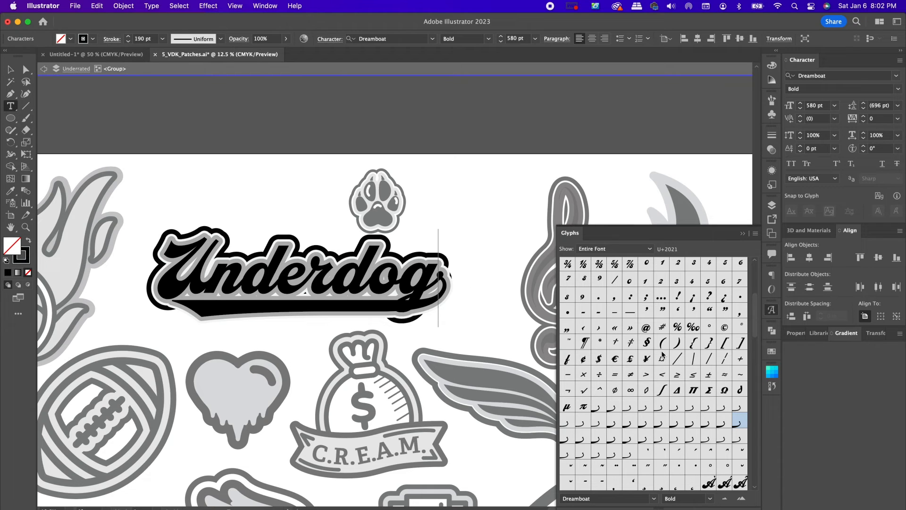
{"action": "double_click", "coordinate": [739, 424]}
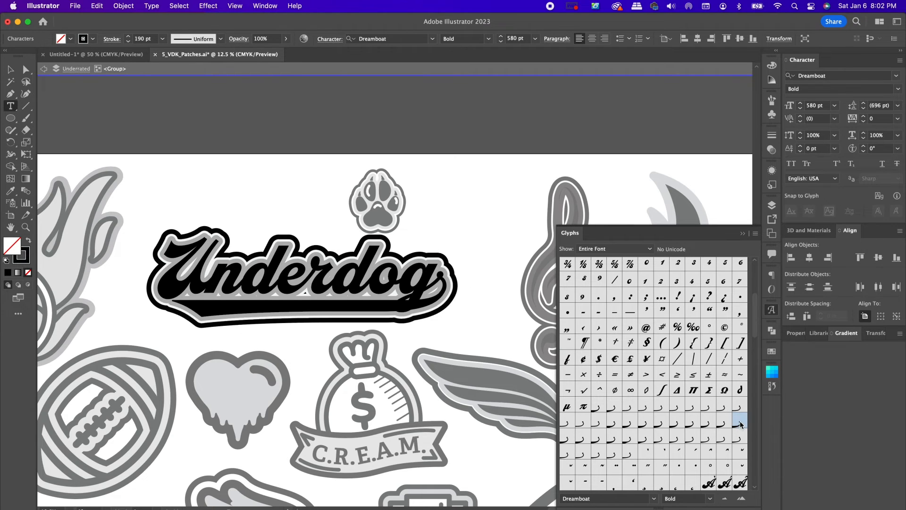
Step: Select the stacked "Underdog" text layers and expand them twice, first into outlined letters and again so their strokes become shapes
{"action": "left_click", "coordinate": [744, 234]}
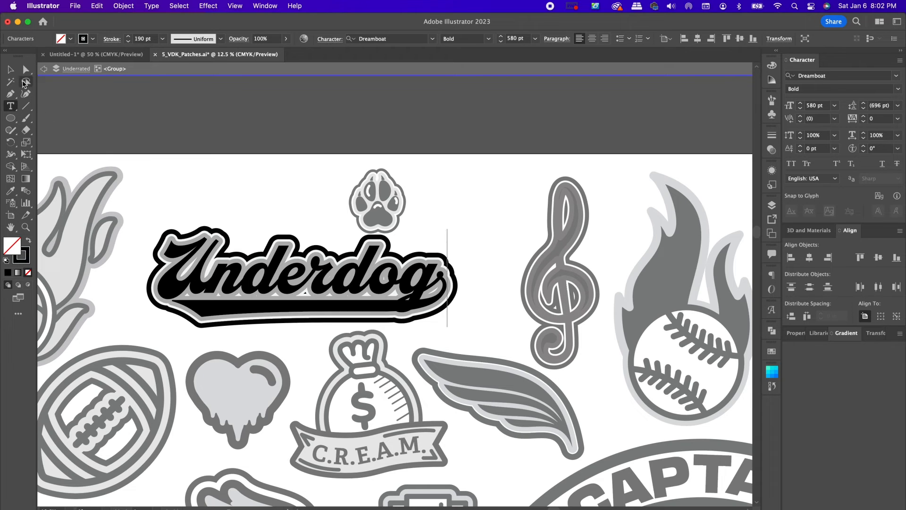
{"action": "left_click", "coordinate": [11, 72]}
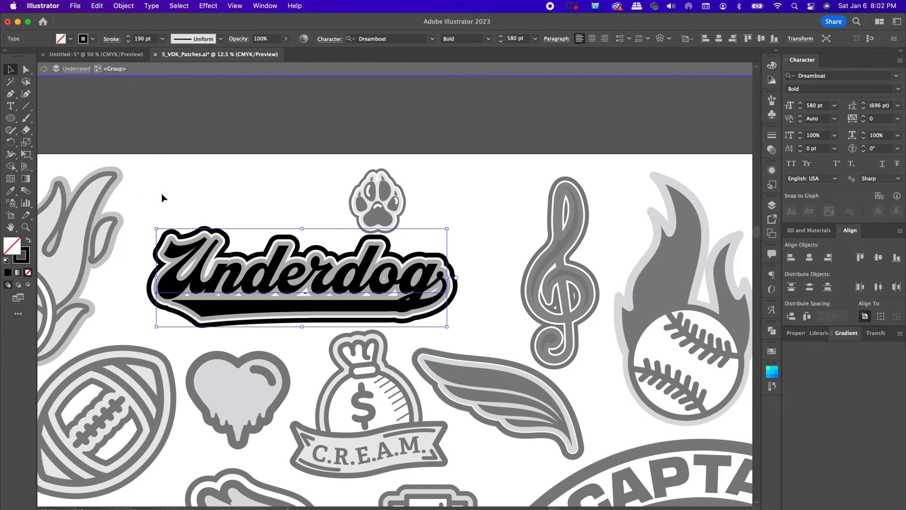
{"action": "mouse_move", "coordinate": [168, 201]}
{"action": "left_mouse_down"}
{"action": "mouse_move", "coordinate": [162, 208]}
{"action": "mouse_move", "coordinate": [287, 329]}
{"action": "left_mouse_up"}
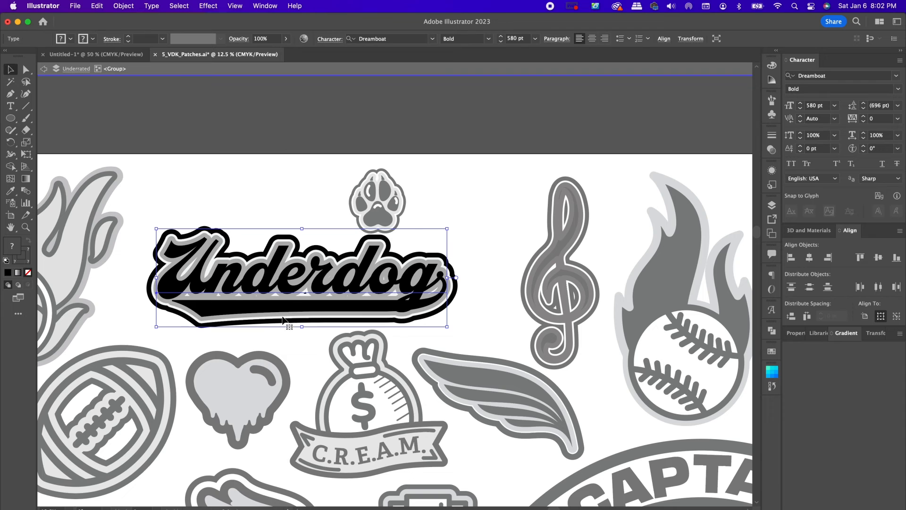
{"action": "left_click", "coordinate": [123, 6]}
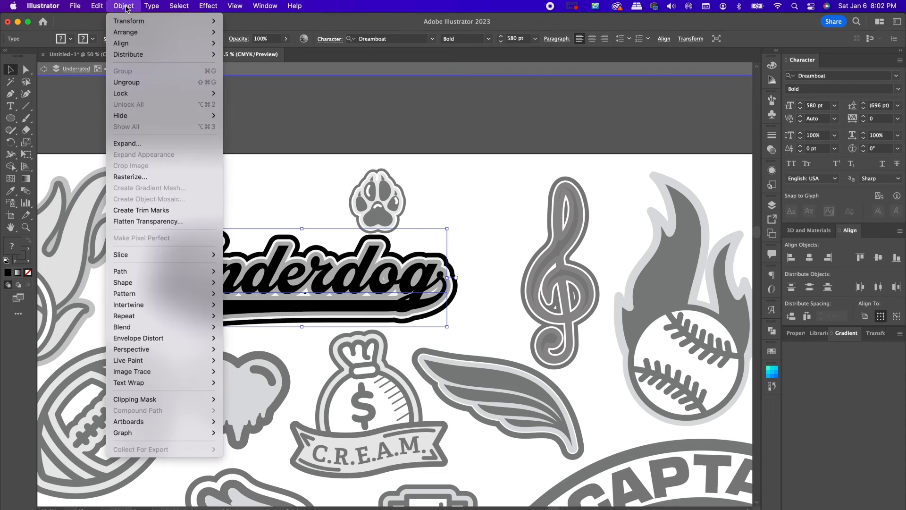
{"action": "left_click", "coordinate": [161, 143]}
{"action": "key", "text": "Return"}
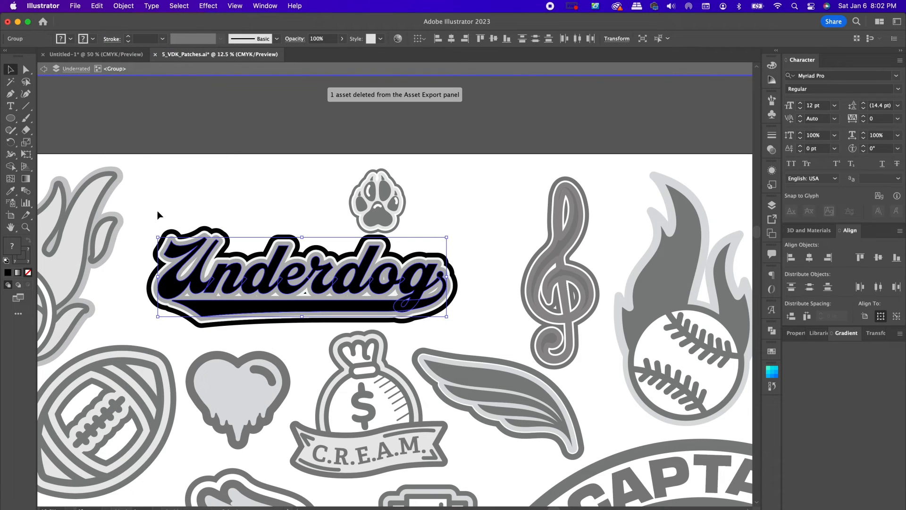
{"action": "left_click", "coordinate": [124, 7]}
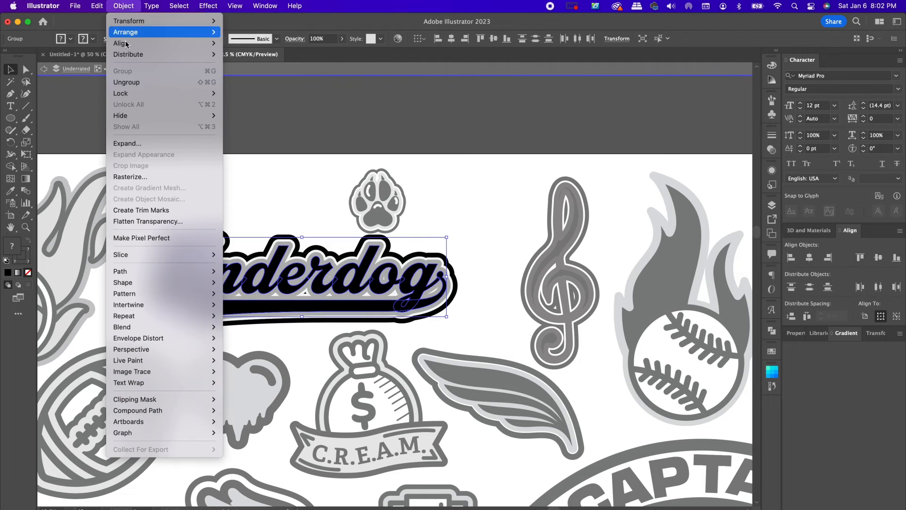
{"action": "left_click", "coordinate": [142, 147]}
{"action": "key", "text": "Return"}
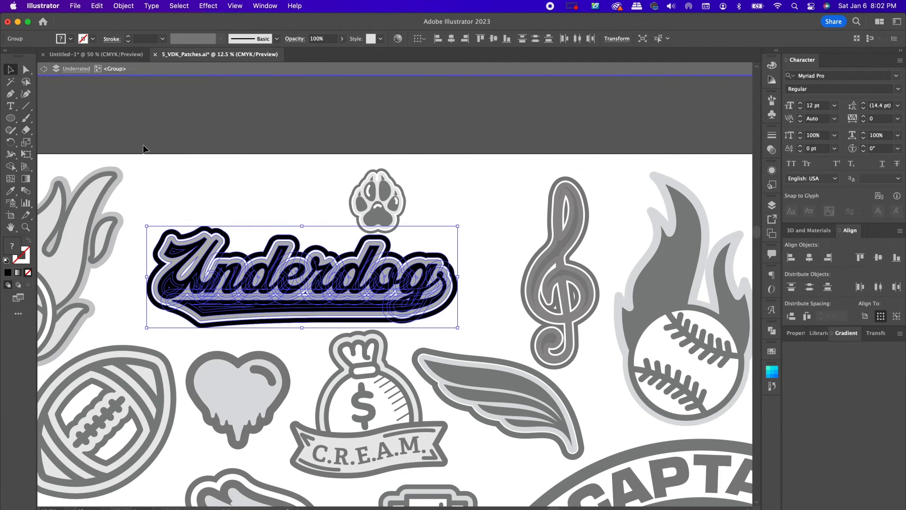
Step: Paste the expanded "Underdog" artwork into the Untitled-1 document, scale it to about 6.3 in wide and place it below the script lettering artboard
{"action": "left_click", "coordinate": [96, 54]}
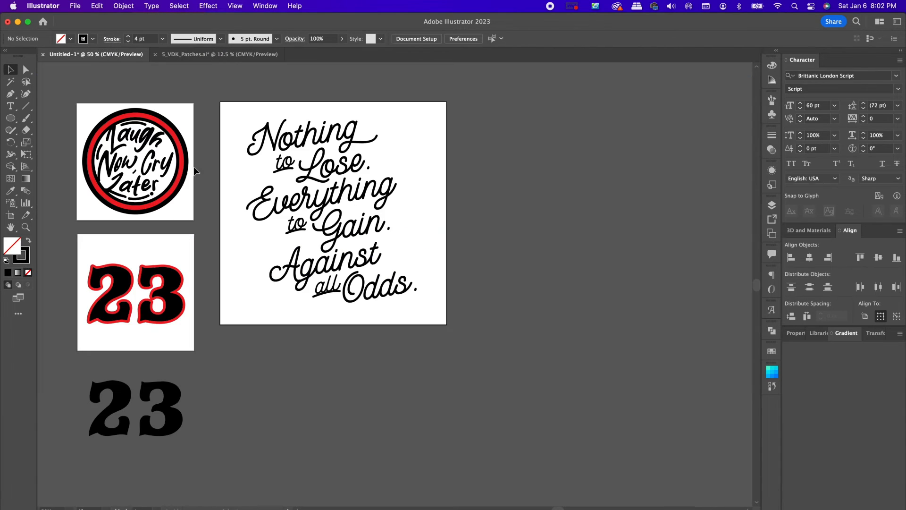
{"action": "key", "text": "super+v"}
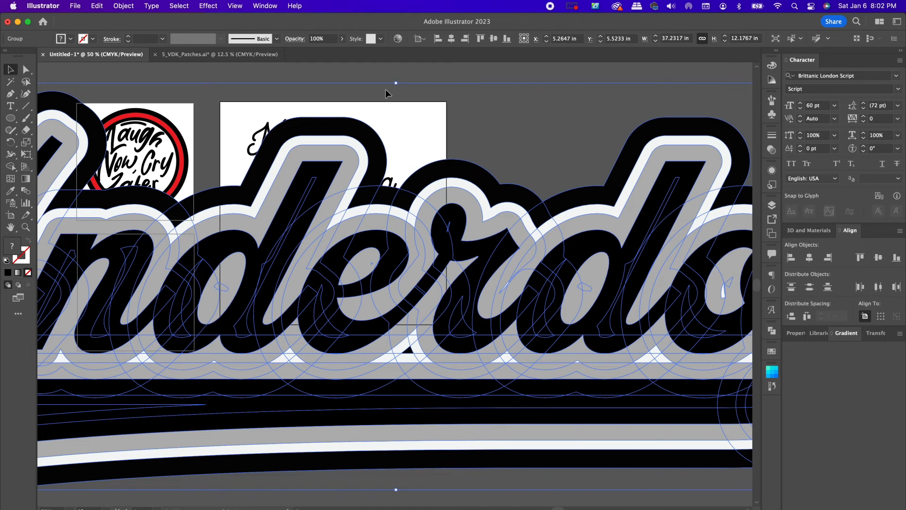
{"action": "left_click_drag", "start_coordinate": [398, 83], "coordinate": [380, 422]}
{"action": "left_click_drag", "start_coordinate": [384, 461], "coordinate": [327, 397]}
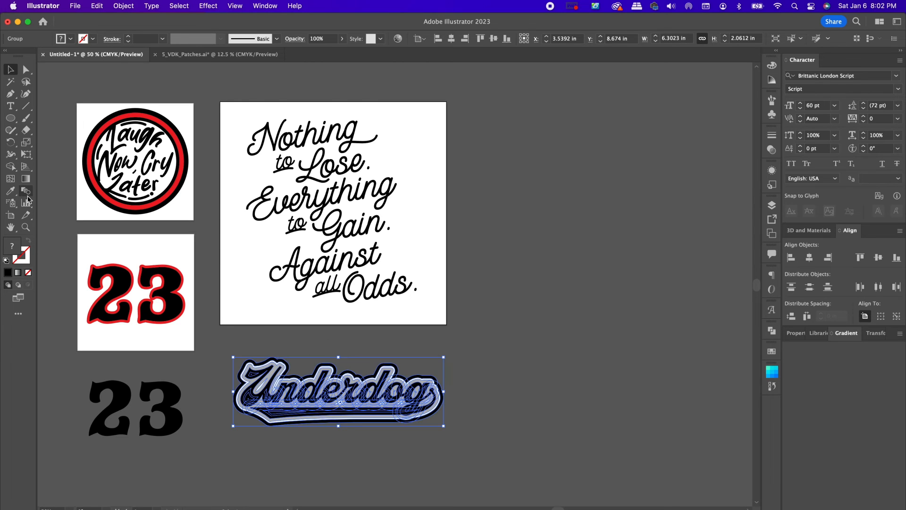
Step: Draw a new artboard about 7.08 x 3.07 in around the "Underdog" artwork
{"action": "left_click", "coordinate": [12, 217]}
{"action": "left_click_drag", "start_coordinate": [217, 344], "coordinate": [454, 447]}
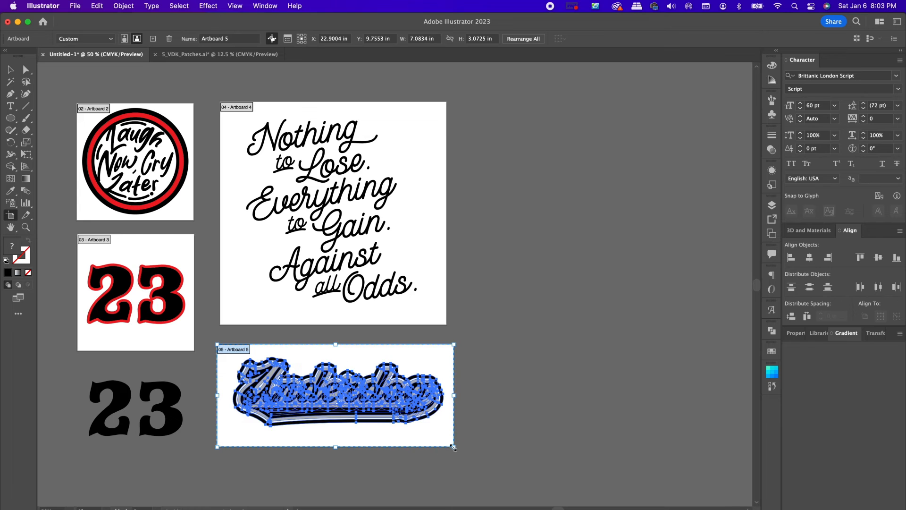
{"action": "left_click", "coordinate": [10, 70]}
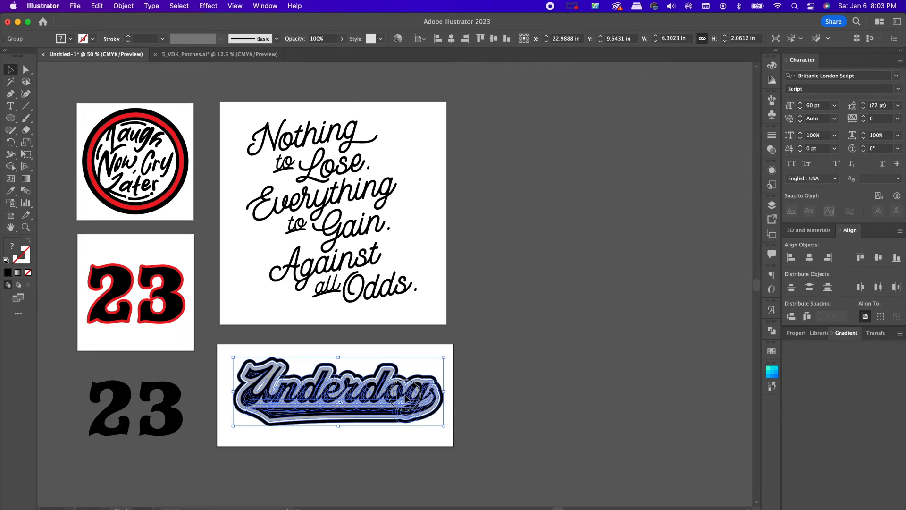
{"action": "left_click", "coordinate": [538, 374]}
Step: Draw an empty artboard about 5.07 x 3.3 in beside the "Nothing to Lose" artboard, aligned with its upper edge
{"action": "scroll", "coordinate": [538, 374], "scroll_direction": "right", "scroll_amount": 3}
{"action": "scroll", "coordinate": [538, 374], "scroll_direction": "up", "scroll_amount": 2}
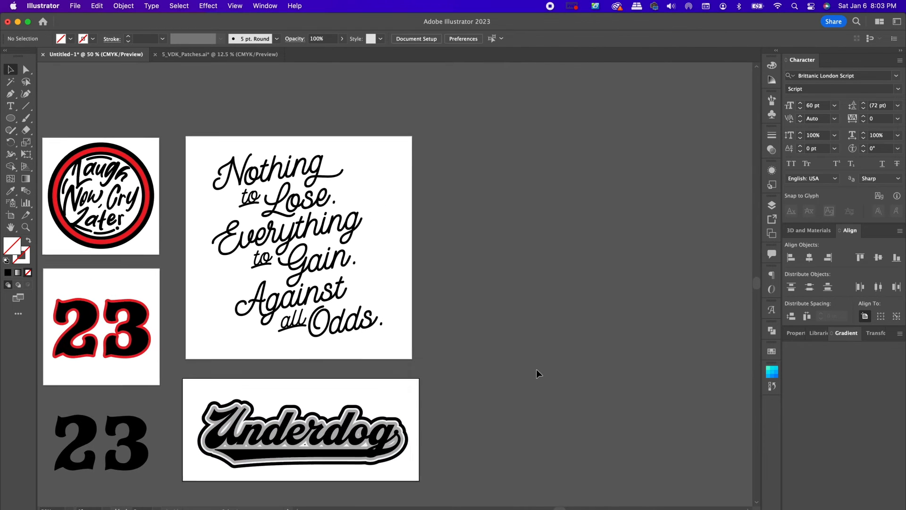
{"action": "left_click", "coordinate": [13, 216]}
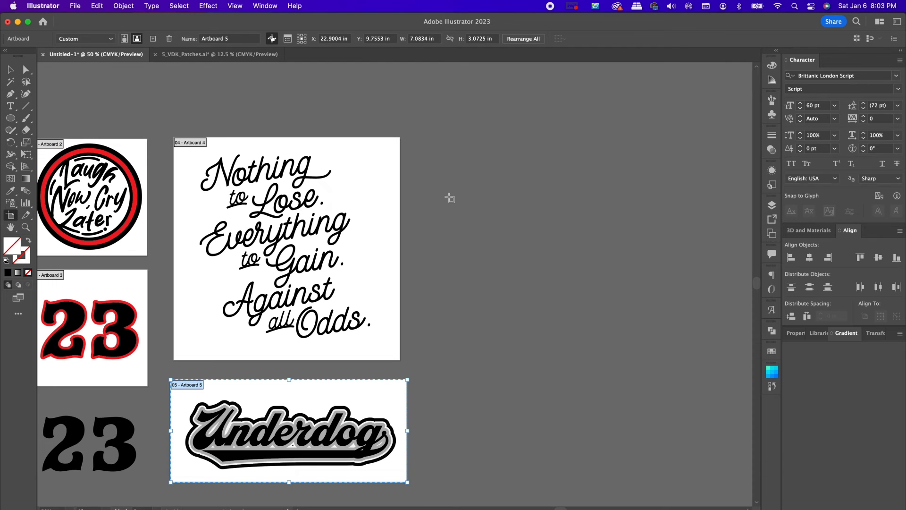
{"action": "left_click_drag", "start_coordinate": [413, 140], "coordinate": [583, 250]}
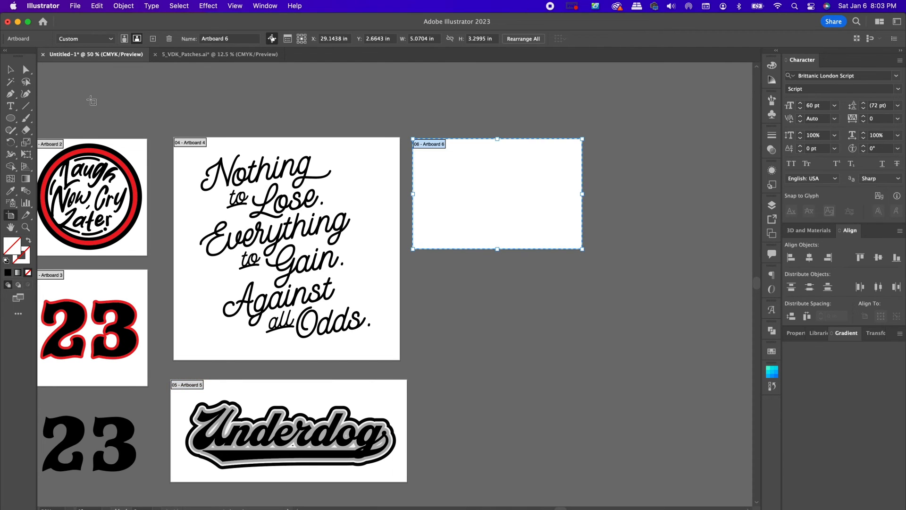
Step: Duplicate the slanted "Nothing" text onto the empty artboard and replace its wording with "Bettin' On Me"
{"action": "left_click", "coordinate": [10, 69]}
{"action": "left_click", "coordinate": [242, 182]}
{"action": "left_click_drag", "start_coordinate": [243, 181], "coordinate": [503, 191]}
{"action": "double_click", "coordinate": [504, 191]}
{"action": "double_click", "coordinate": [504, 191]}
{"action": "type", "text": "Bettin' On Me"}
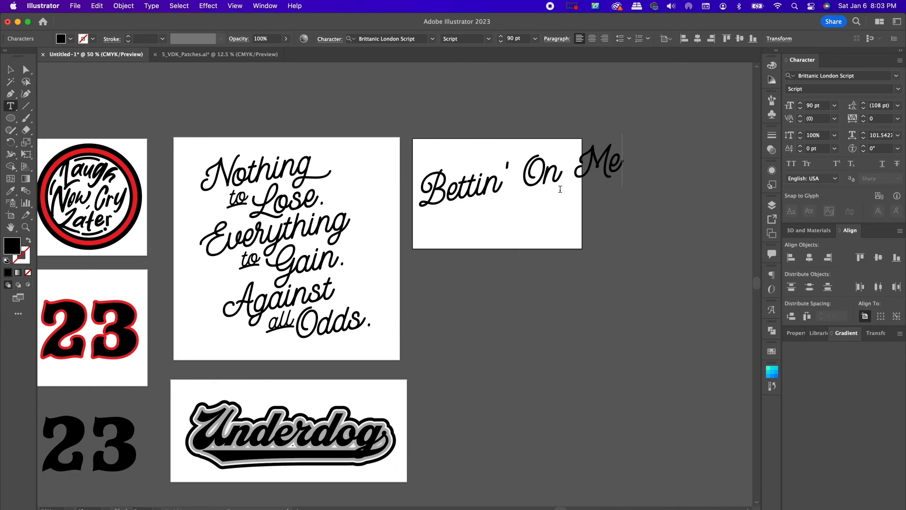
Step: Tighten the space between "On" and "Me" by setting its tracking to -130
{"action": "key", "text": "super+equal"}
{"action": "key", "text": "super+equal"}
{"action": "scroll", "coordinate": [566, 194], "scroll_direction": "left", "scroll_amount": 6}
{"action": "left_click_drag", "start_coordinate": [501, 271], "coordinate": [481, 271]}
{"action": "left_click", "coordinate": [883, 118]}
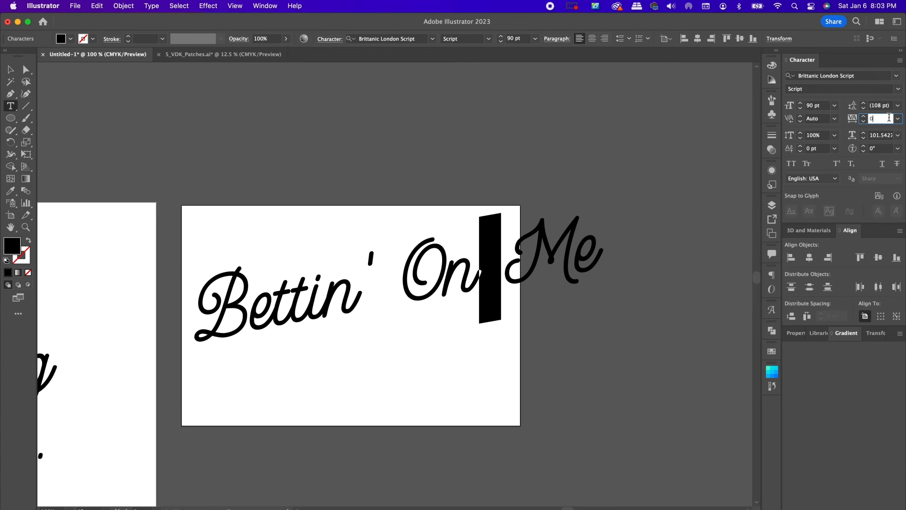
{"action": "key", "text": "Down"}
{"action": "key", "text": "Down"}
{"action": "key", "text": "Down"}
{"action": "key", "text": "Down"}
{"action": "key", "text": "Down"}
{"action": "key", "text": "Down"}
{"action": "key", "text": "Down"}
{"action": "key", "text": "Down"}
{"action": "key", "text": "Down"}
{"action": "key", "text": "Down"}
{"action": "key", "text": "Down"}
{"action": "key", "text": "Down"}
{"action": "key", "text": "Down"}
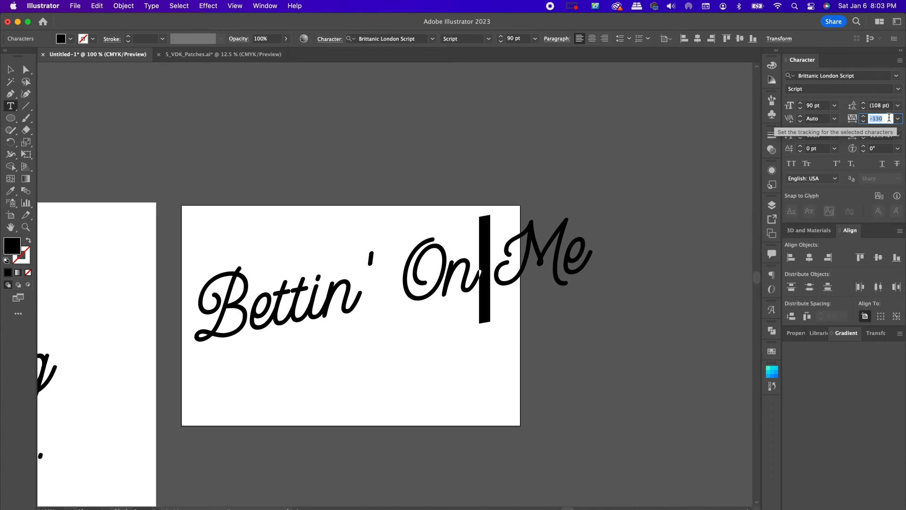
{"action": "left_click", "coordinate": [420, 255]}
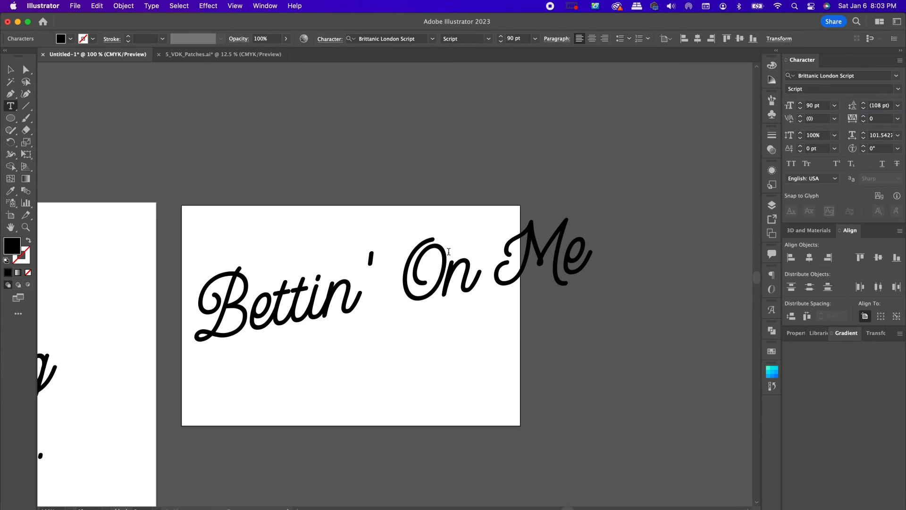
Step: Set the tracking of the space between "Bettin'" and "On" to -130, matching the other word space
{"action": "double_click", "coordinate": [482, 257]}
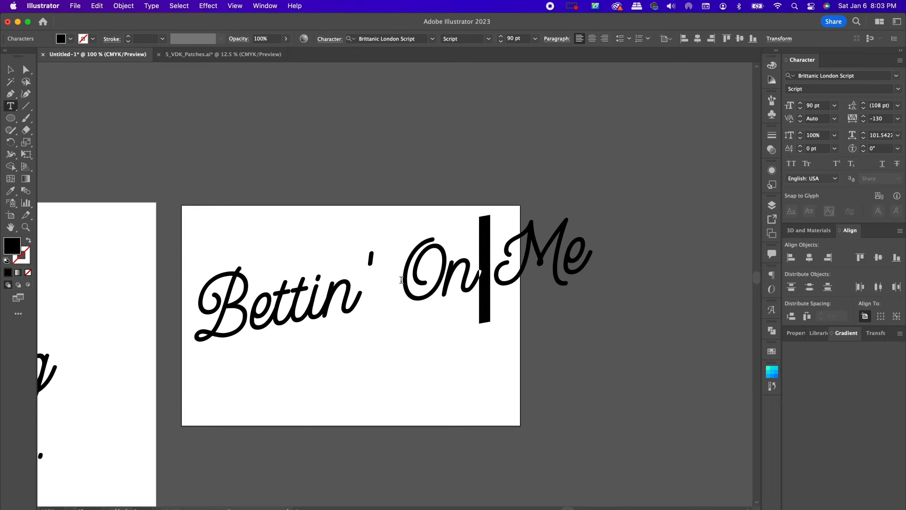
{"action": "double_click", "coordinate": [382, 279]}
{"action": "left_click", "coordinate": [872, 119]}
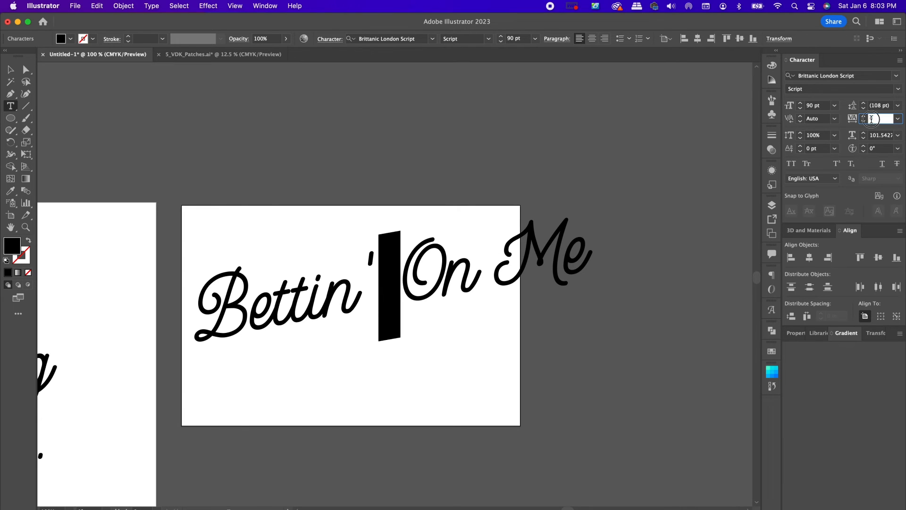
{"action": "type", "text": "-130"}
{"action": "key", "text": "Return"}
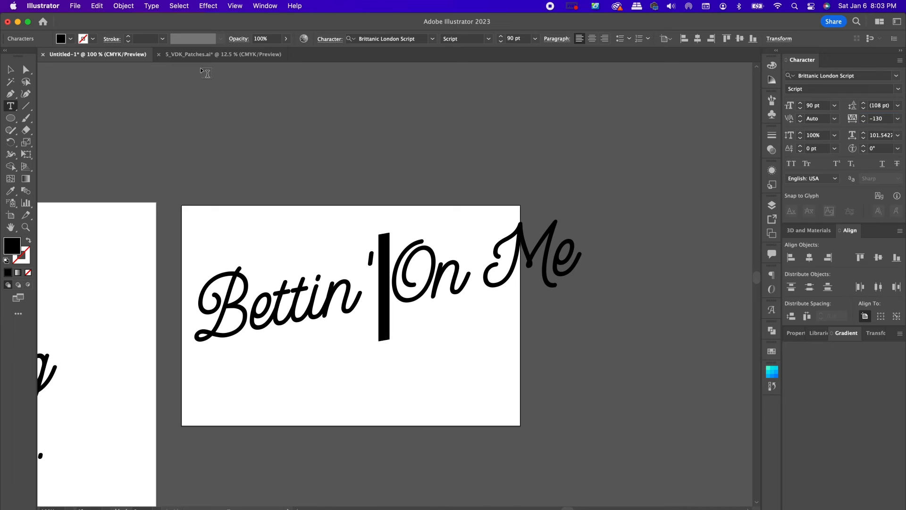
Step: Widen the "Bettin' On Me" artboard to about 6.64 in and shift the lettering so it sits roughly centred across it
{"action": "left_click", "coordinate": [11, 69]}
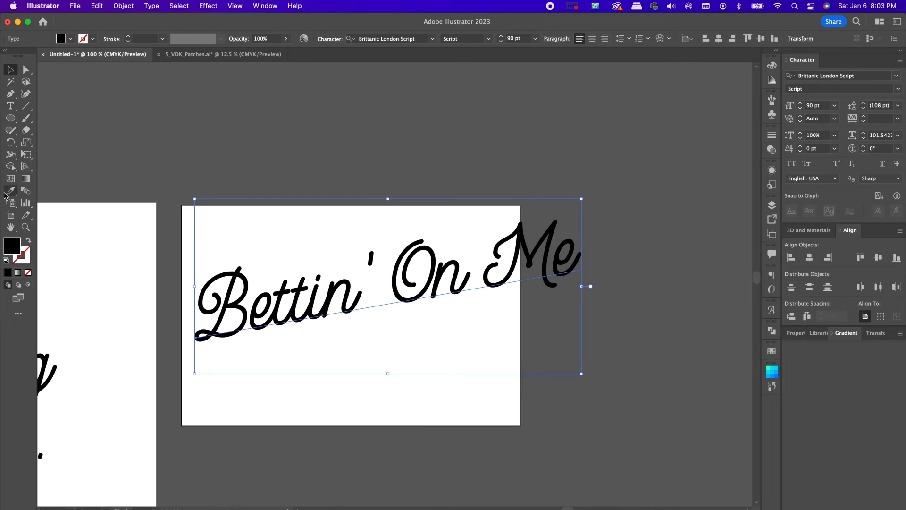
{"action": "left_click", "coordinate": [10, 215]}
{"action": "left_click_drag", "start_coordinate": [522, 316], "coordinate": [625, 316]}
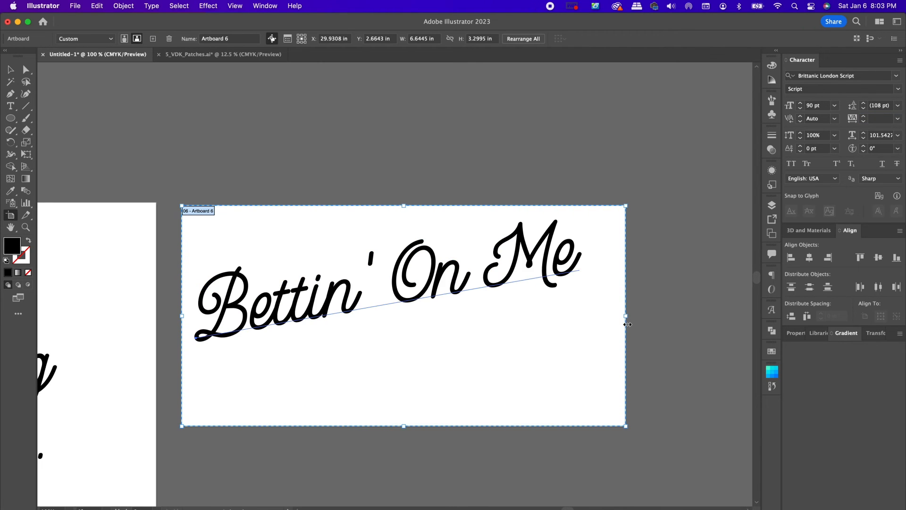
{"action": "left_click", "coordinate": [12, 75]}
{"action": "scroll", "coordinate": [262, 168], "scroll_direction": "down", "scroll_amount": 3}
{"action": "left_click", "coordinate": [314, 246]}
{"action": "left_click", "coordinate": [329, 243]}
{"action": "left_click", "coordinate": [229, 107]}
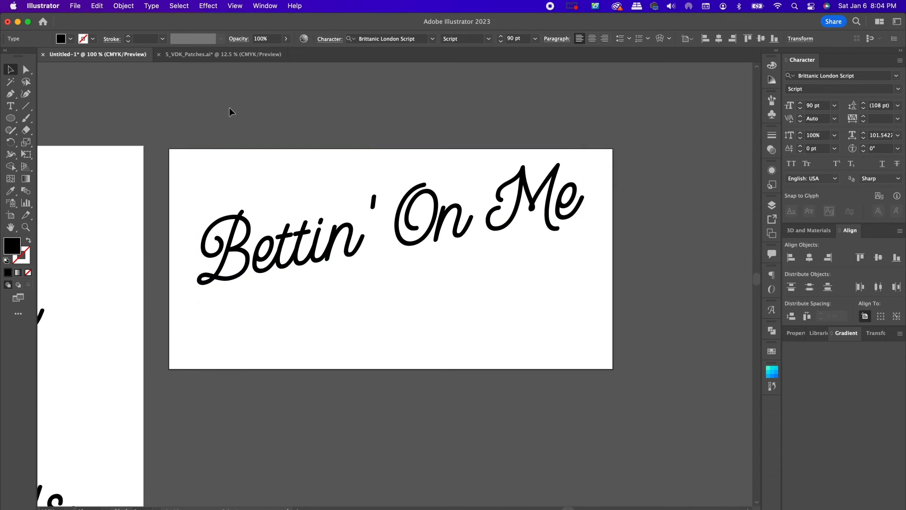
Step: Switch to the 5_VDK_Patches.ai document, leave the isolated "Underdog" group and isolate the flaming dice artwork with its flame selected
{"action": "left_click", "coordinate": [174, 59]}
{"action": "left_click", "coordinate": [264, 161]}
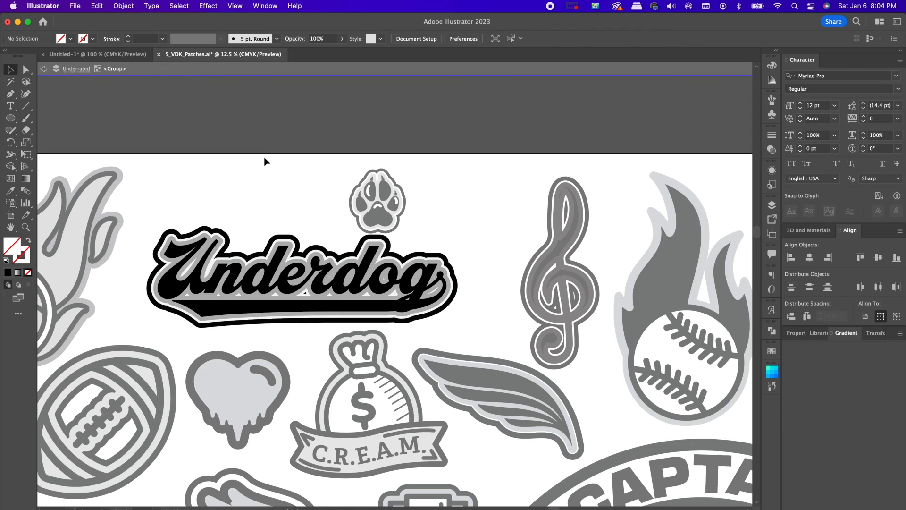
{"action": "key", "text": "super+minus"}
{"action": "key", "text": "super+minus"}
{"action": "key", "text": "super+minus"}
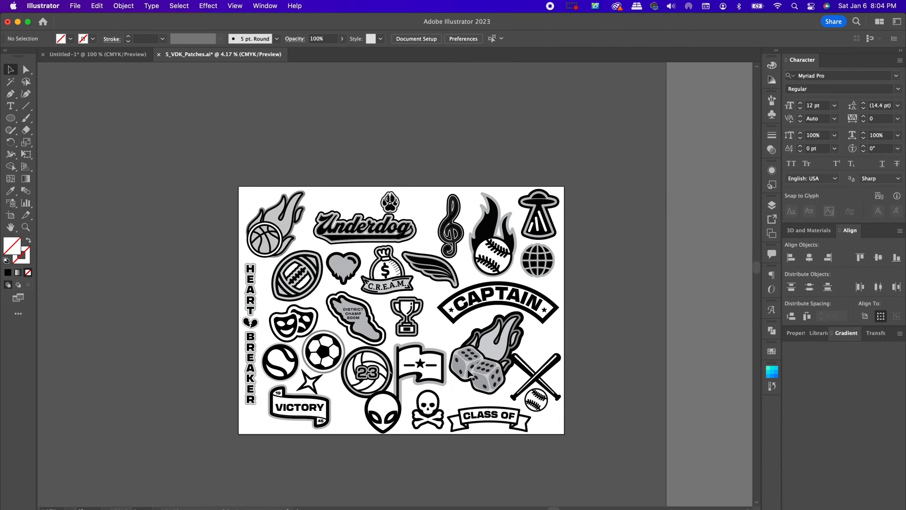
{"action": "left_click", "coordinate": [475, 368]}
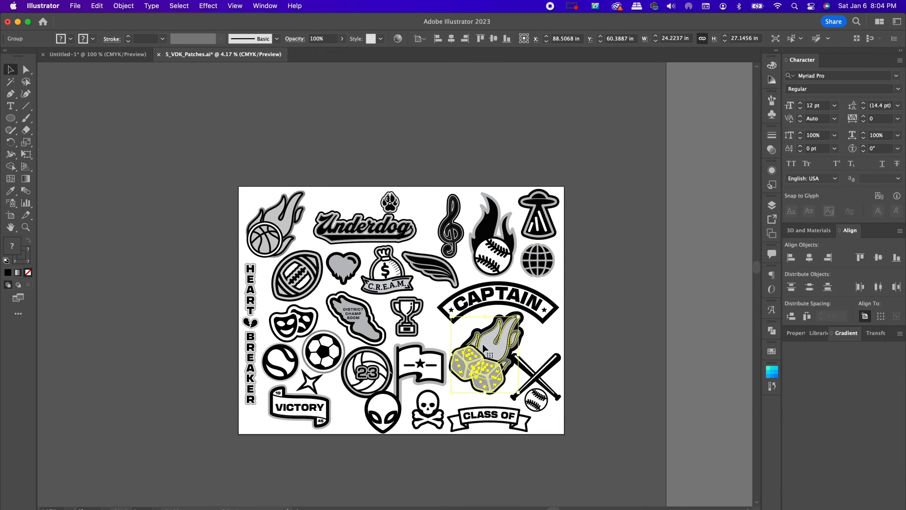
{"action": "key", "text": "super+plus"}
{"action": "key", "text": "super+plus"}
{"action": "key", "text": "super+plus"}
{"action": "key", "text": "super+plus"}
{"action": "key", "text": "p"}
{"action": "left_click", "coordinate": [605, 245]}
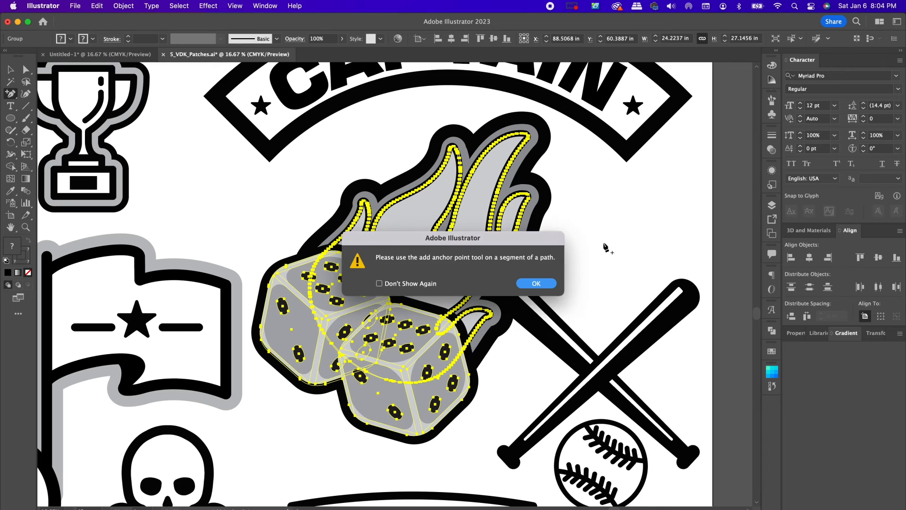
{"action": "left_click", "coordinate": [530, 284]}
{"action": "key", "text": "v"}
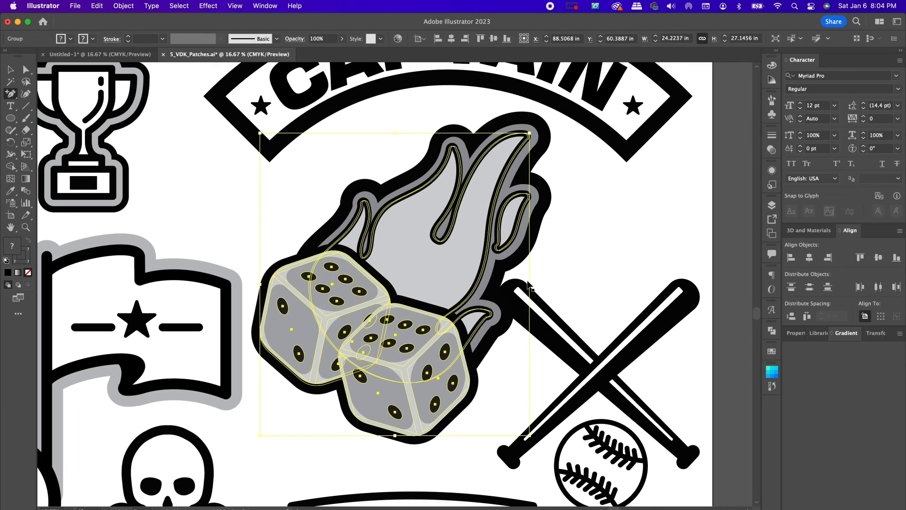
{"action": "double_click", "coordinate": [437, 258]}
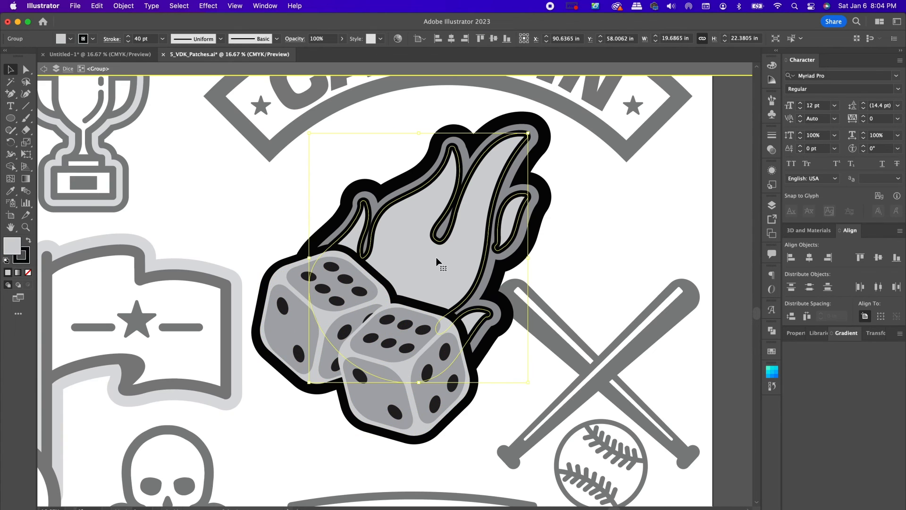
Step: Recolour the flames with an orange fill and make the band surrounding them red
{"action": "left_click", "coordinate": [772, 350]}
{"action": "left_click", "coordinate": [737, 378]}
{"action": "key", "text": "x"}
{"action": "left_click", "coordinate": [674, 378]}
Step: Isolate the front die's group and fill its three faces with red
{"action": "left_click", "coordinate": [349, 342]}
{"action": "key", "text": "super+equal"}
{"action": "double_click", "coordinate": [286, 234]}
{"action": "left_click", "coordinate": [772, 65]}
{"action": "left_click", "coordinate": [772, 350]}
{"action": "left_click", "coordinate": [674, 378]}
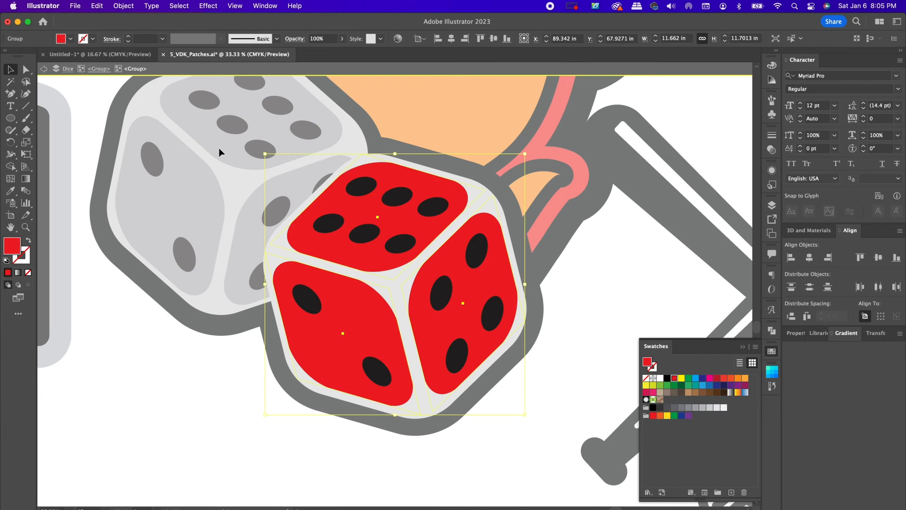
Step: Fill the rear die's faces with red and its base shape with dark red
{"action": "double_click", "coordinate": [216, 151]}
{"action": "double_click", "coordinate": [188, 126]}
{"action": "double_click", "coordinate": [188, 126]}
{"action": "left_click", "coordinate": [673, 378]}
{"action": "key", "text": "Escape"}
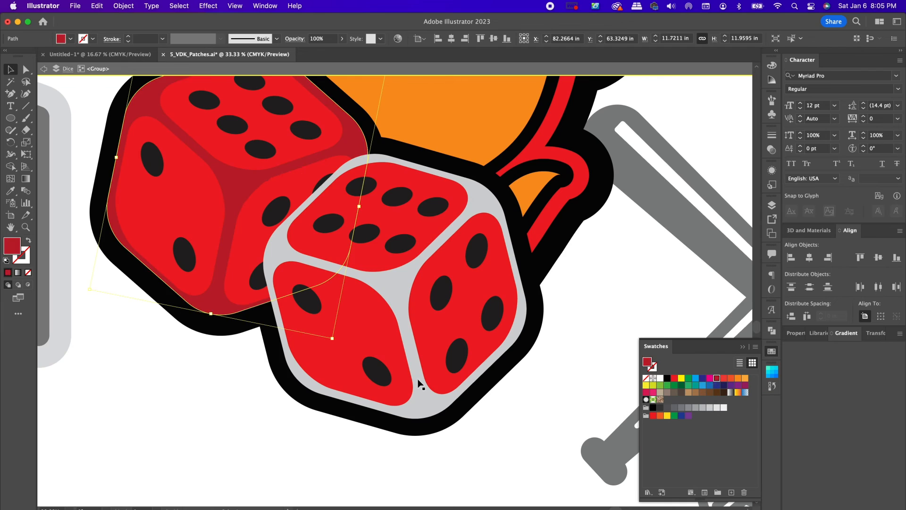
Step: Recolour the front die's base to match the rear die, leave isolation and expand the appearance of the whole flaming dice group
{"action": "key", "text": "super+minus"}
{"action": "key", "text": "super+minus"}
{"action": "key", "text": "super+minus"}
{"action": "key", "text": "super+minus"}
{"action": "left_click", "coordinate": [123, 6]}
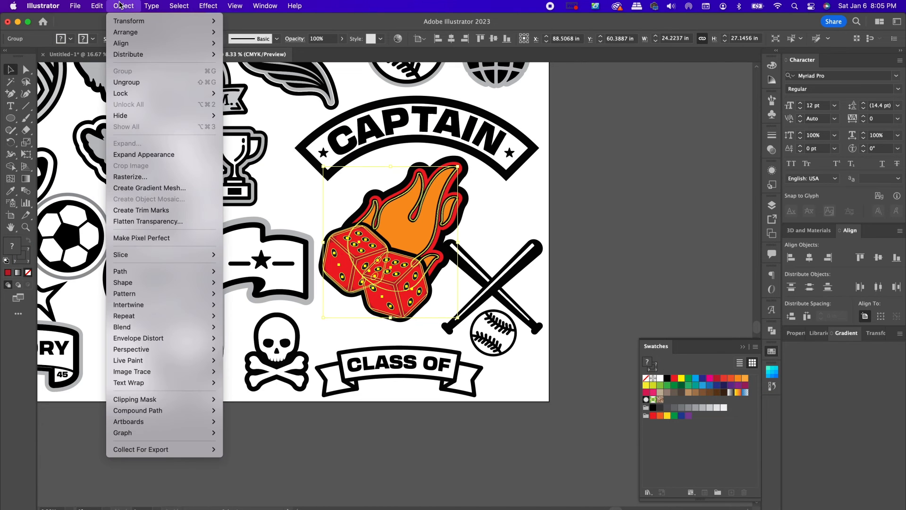
{"action": "left_click", "coordinate": [160, 156]}
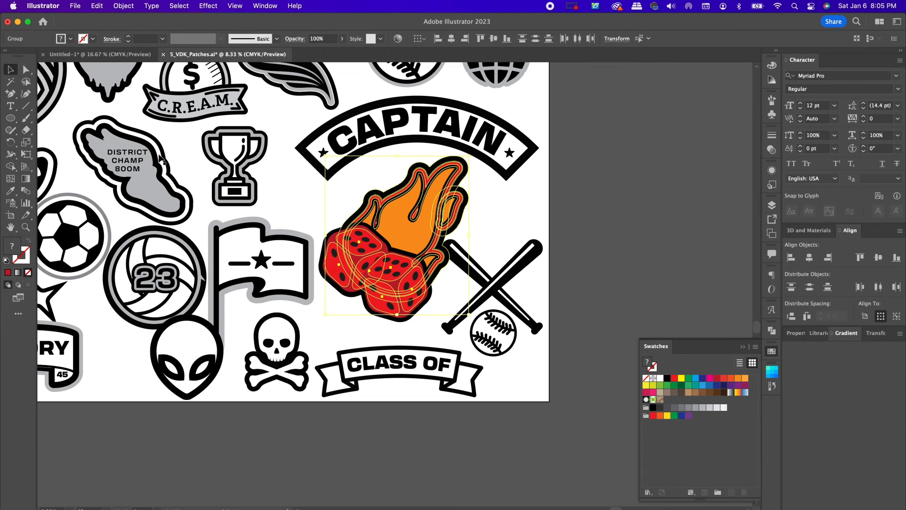
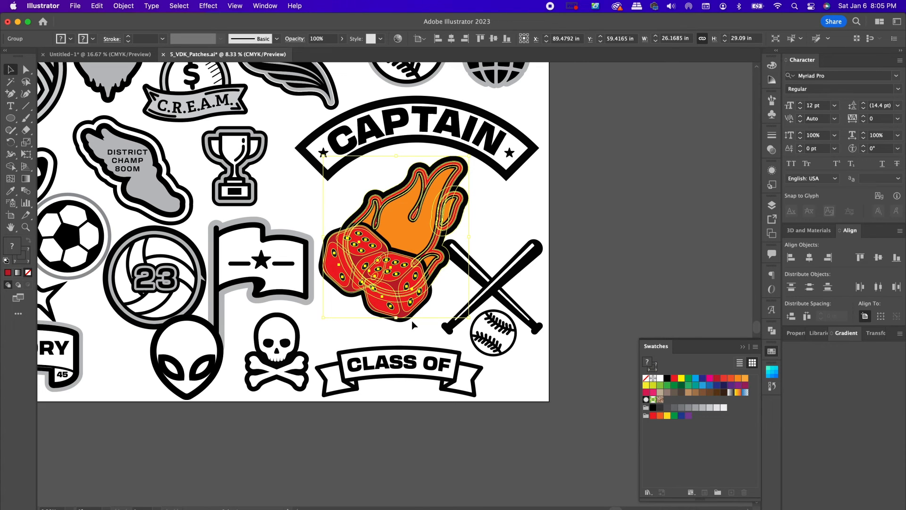
Step: Expand the fills and strokes of the flaming dice group into plain shapes
{"action": "left_click", "coordinate": [119, 4]}
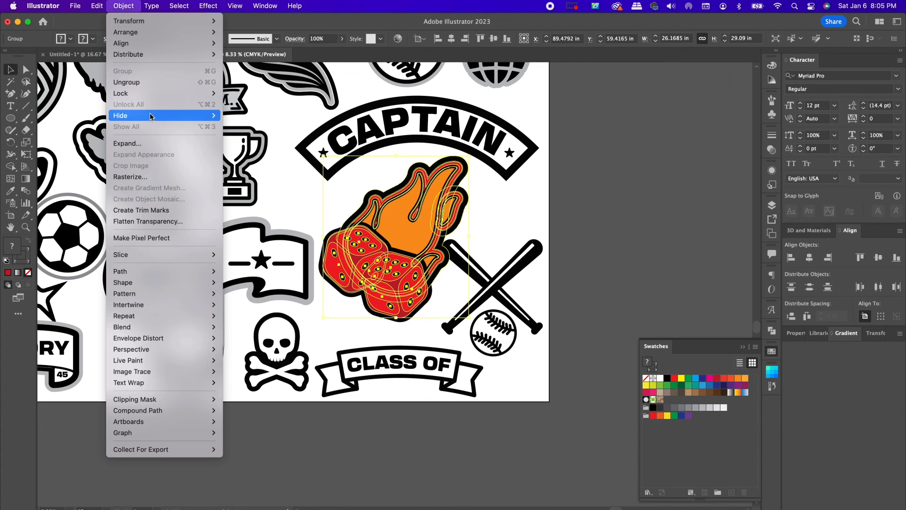
{"action": "left_click", "coordinate": [161, 142]}
{"action": "key", "text": "Return"}
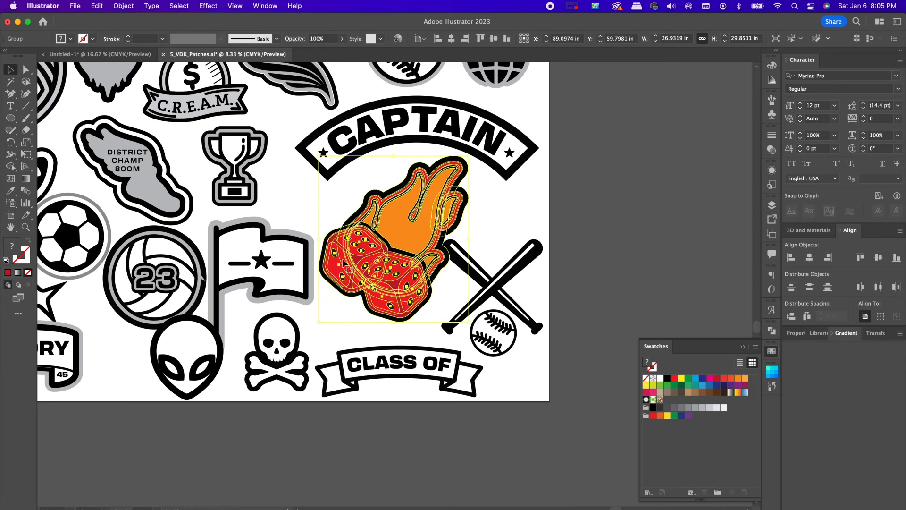
Step: Paste the flaming dice into the Untitled-1 document, scale them to about 2.21 × 2.45 in and place them beneath the "Bettin' On Me" lettering
{"action": "left_click", "coordinate": [136, 54]}
{"action": "left_click", "coordinate": [441, 276]}
{"action": "key", "text": "cmd+v"}
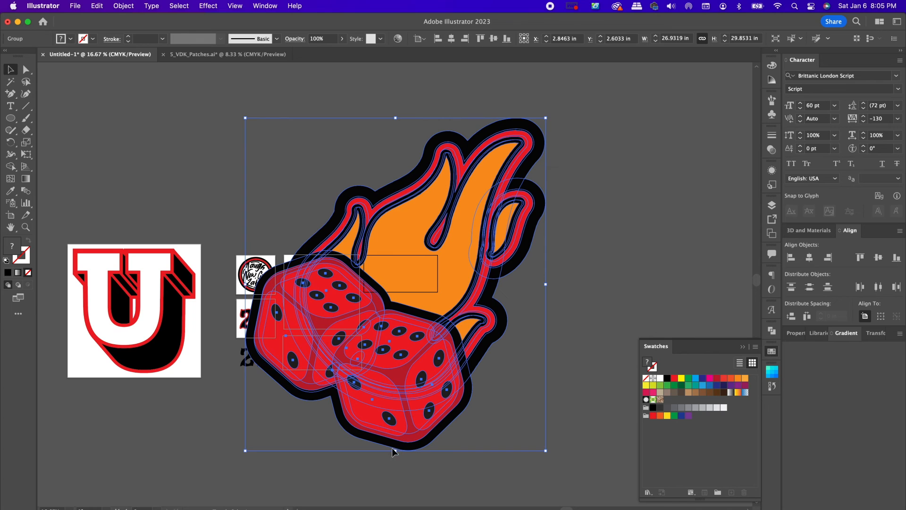
{"action": "left_click_drag", "start_coordinate": [395, 451], "coordinate": [356, 298]}
{"action": "key", "text": "cmd+="}
{"action": "key", "text": "cmd+="}
{"action": "key", "text": "cmd+="}
{"action": "key", "text": "cmd+="}
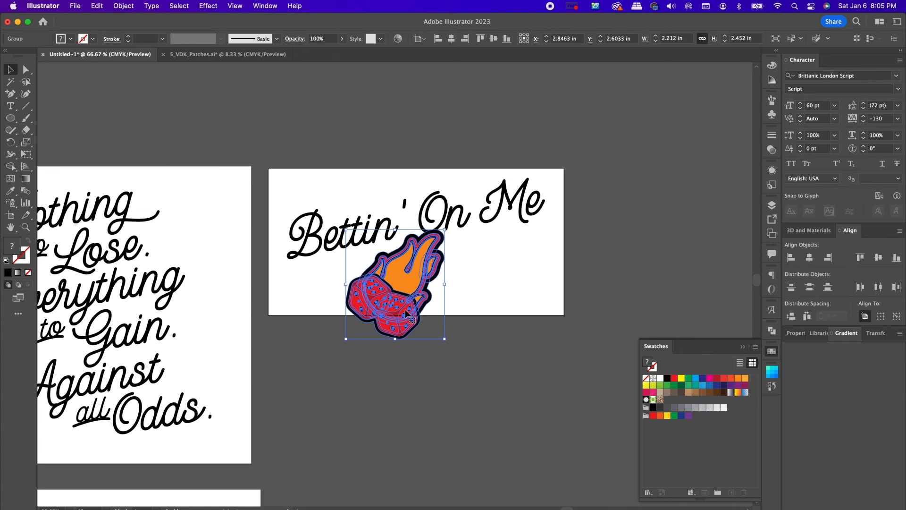
{"action": "left_click", "coordinate": [423, 320]}
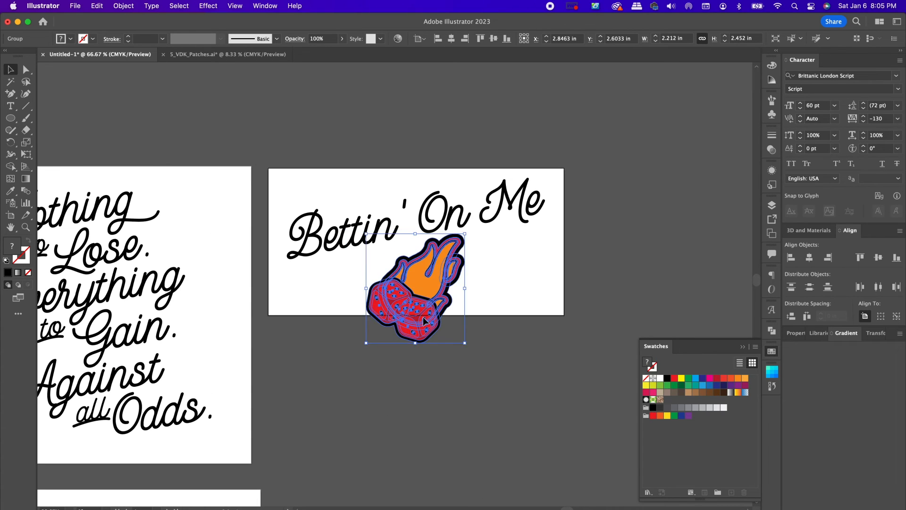
Step: Extend the "Bettin' On Me" artboard downward to a height of about 4.19 in to contain the dice
{"action": "left_click", "coordinate": [10, 215]}
{"action": "left_click", "coordinate": [491, 312]}
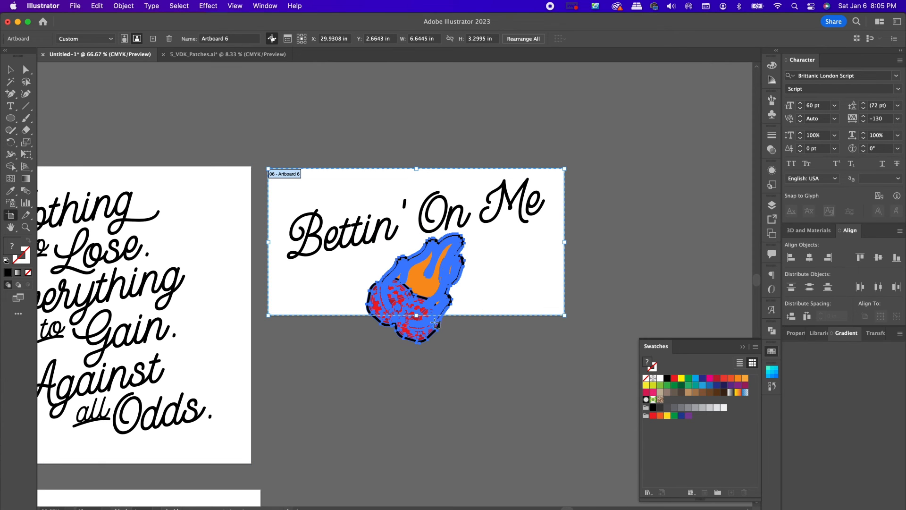
{"action": "left_click_drag", "start_coordinate": [417, 315], "coordinate": [417, 354]}
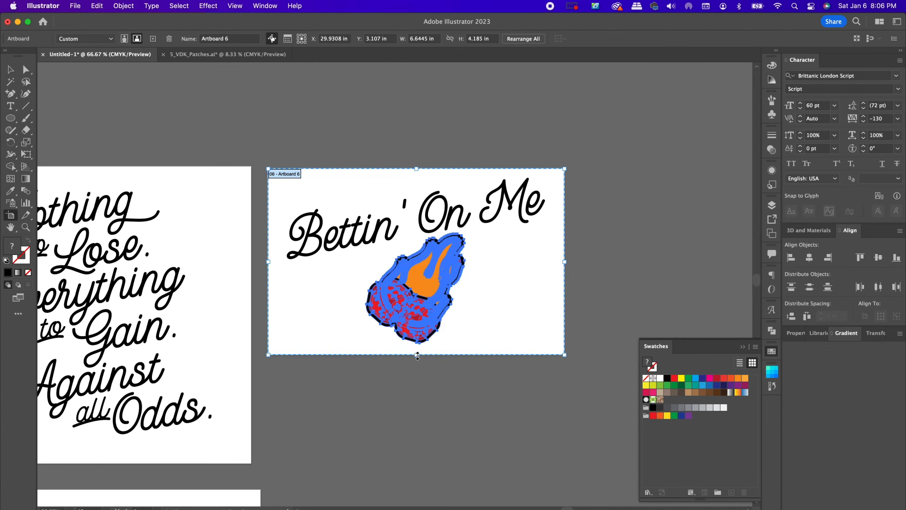
{"action": "left_click", "coordinate": [11, 69]}
{"action": "left_click", "coordinate": [165, 111]}
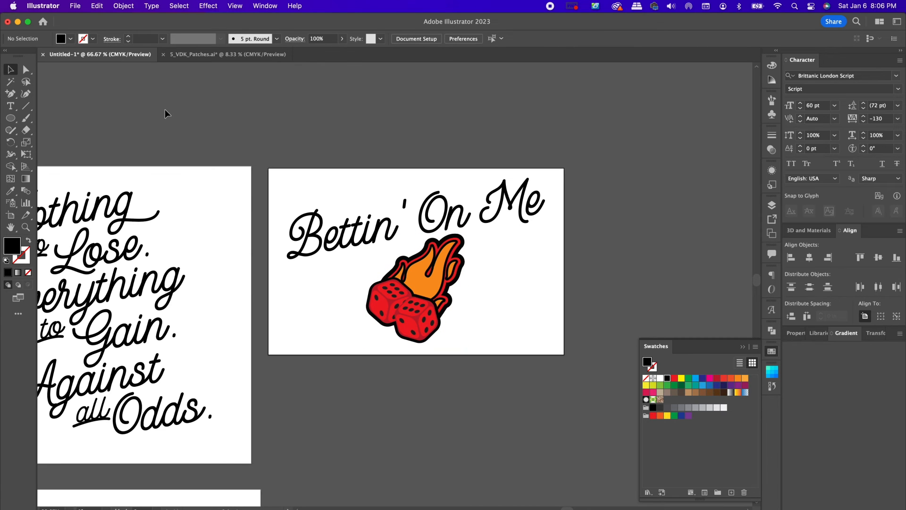
Step: Draw a new artboard beneath the "Bettin' On Me" artboard, roughly matching its width
{"action": "scroll", "coordinate": [165, 109], "scroll_direction": "down", "scroll_amount": 1}
{"action": "key", "text": "super+minus"}
{"action": "key", "text": "super+minus"}
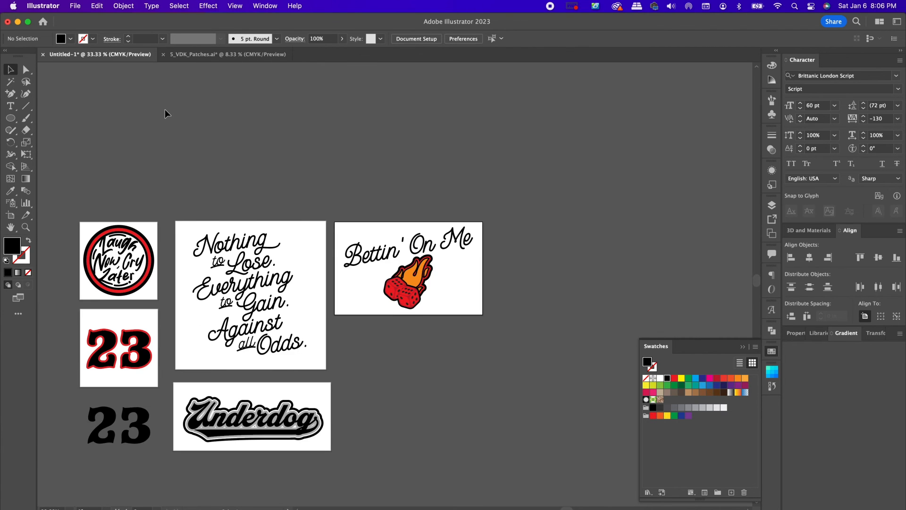
{"action": "scroll", "coordinate": [165, 109], "scroll_direction": "left", "scroll_amount": 4}
{"action": "scroll", "coordinate": [166, 109], "scroll_direction": "left", "scroll_amount": 5}
{"action": "scroll", "coordinate": [165, 109], "scroll_direction": "down", "scroll_amount": 1}
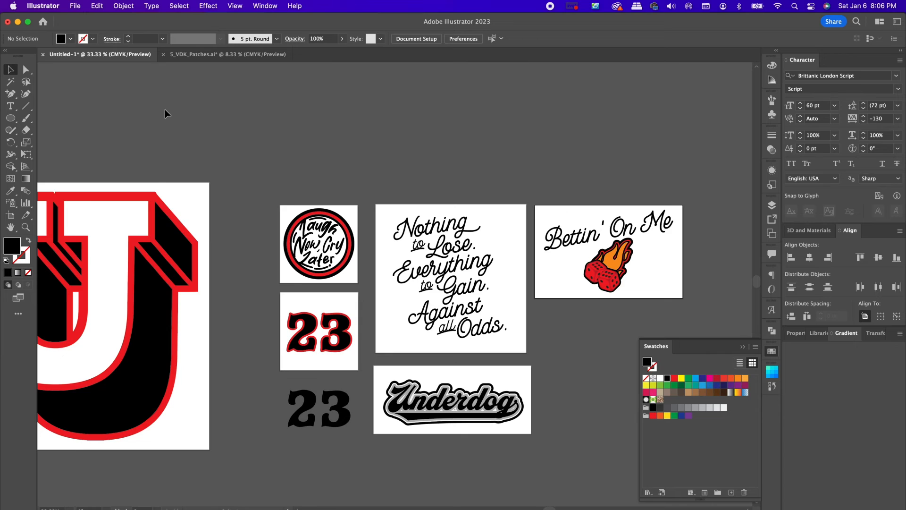
{"action": "scroll", "coordinate": [165, 113], "scroll_direction": "right", "scroll_amount": 7}
{"action": "scroll", "coordinate": [166, 113], "scroll_direction": "down", "scroll_amount": 1}
{"action": "left_click", "coordinate": [10, 215]}
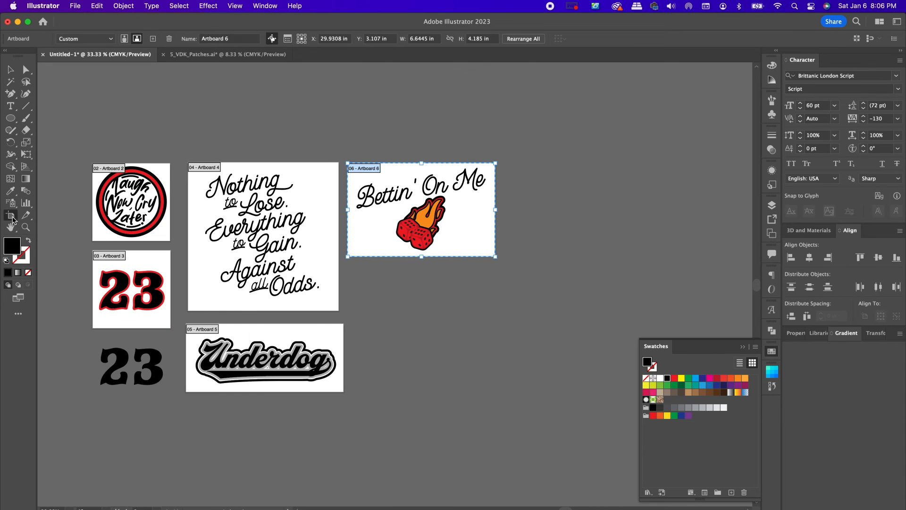
{"action": "left_click_drag", "start_coordinate": [348, 269], "coordinate": [497, 426]}
{"action": "key", "text": "Escape"}
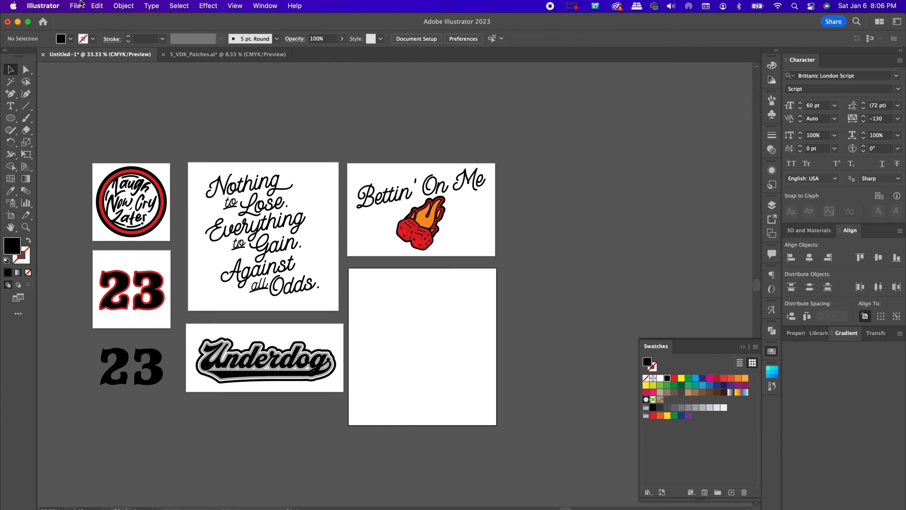
Step: Open 4_VDK_Badges.ai from the 4_VDK_Badges folder
{"action": "left_click", "coordinate": [75, 5]}
{"action": "left_click", "coordinate": [87, 43]}
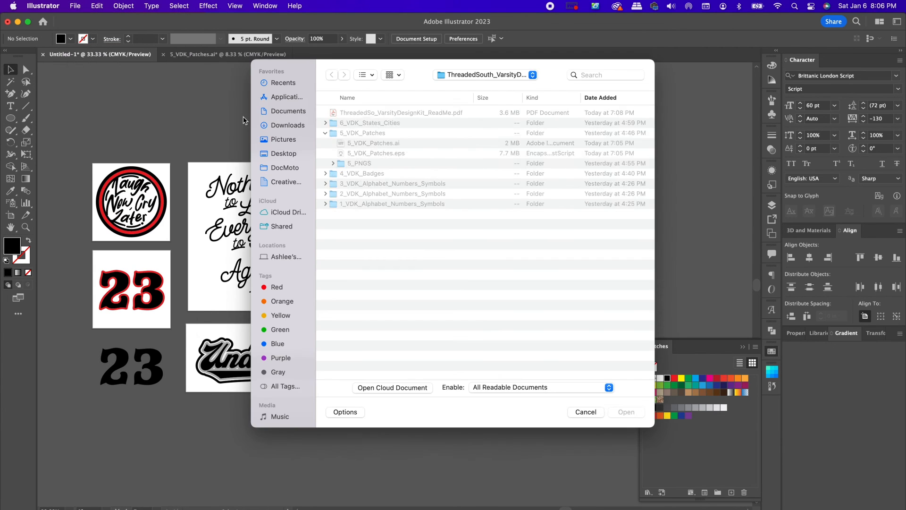
{"action": "left_click", "coordinate": [325, 174]}
{"action": "double_click", "coordinate": [358, 196]}
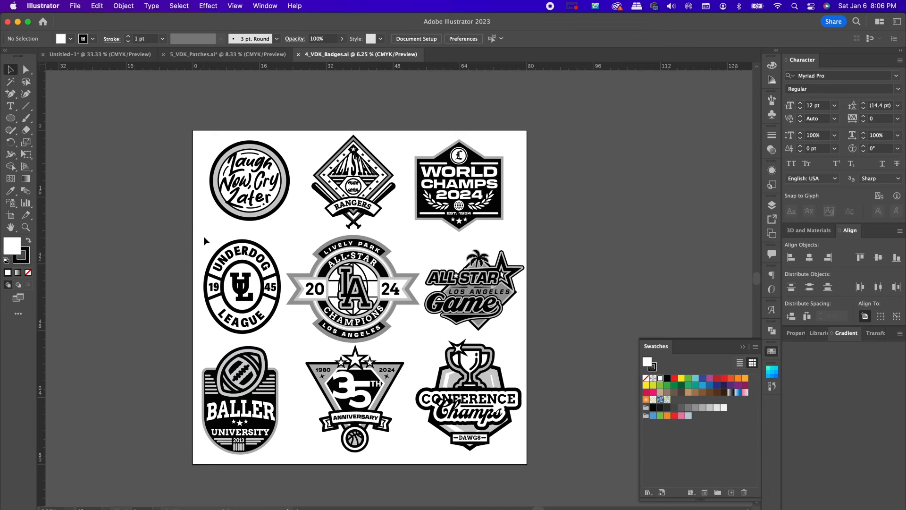
Step: Copy the Underdog League badge into Untitled-1 and scale it to about 4.83 × 5.90 in on the empty artboard
{"action": "left_click_drag", "start_coordinate": [205, 236], "coordinate": [278, 336]}
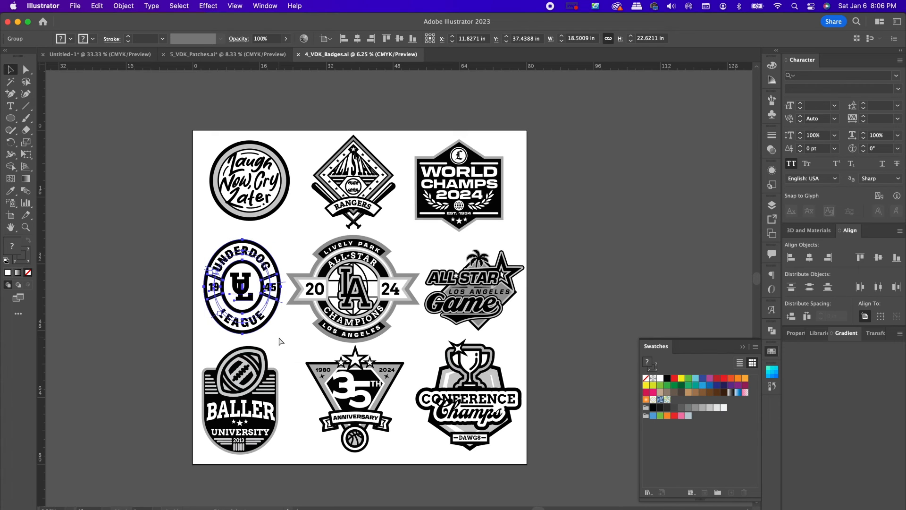
{"action": "left_click", "coordinate": [110, 54]}
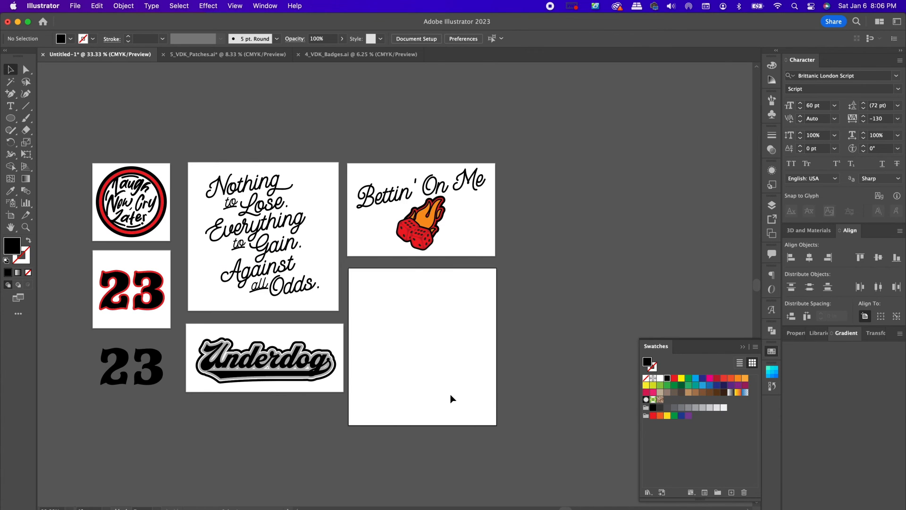
{"action": "key", "text": "super+v"}
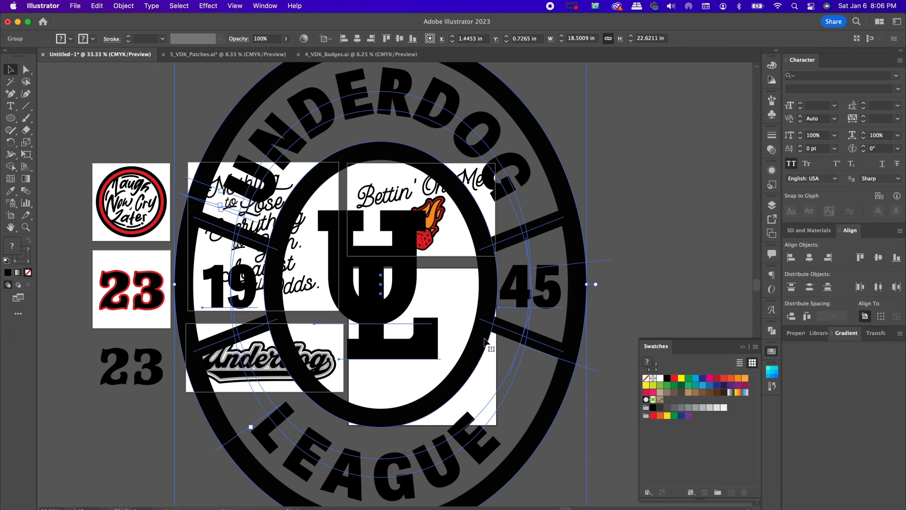
{"action": "left_click_drag", "start_coordinate": [587, 284], "coordinate": [434, 377]}
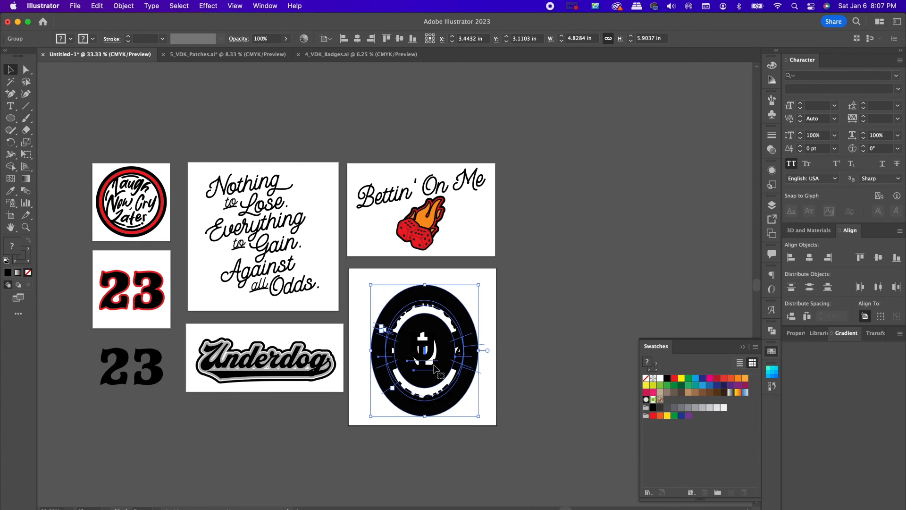
Step: Isolate the Underdog League badge group and reduce its outer ellipse's stroke weight to 16 pt
{"action": "key", "text": "super+1"}
{"action": "left_click", "coordinate": [551, 414]}
{"action": "left_click", "coordinate": [492, 391]}
{"action": "double_click", "coordinate": [491, 387]}
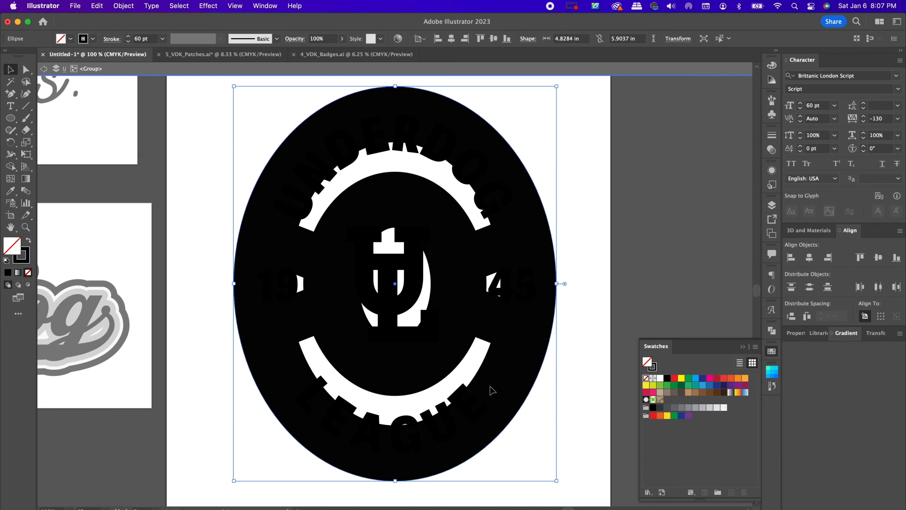
{"action": "left_click", "coordinate": [772, 135]}
{"action": "left_click", "coordinate": [712, 150]}
{"action": "key", "text": "shift+Down"}
{"action": "key", "text": "shift+Down"}
{"action": "key", "text": "shift+Down"}
{"action": "key", "text": "shift+Down"}
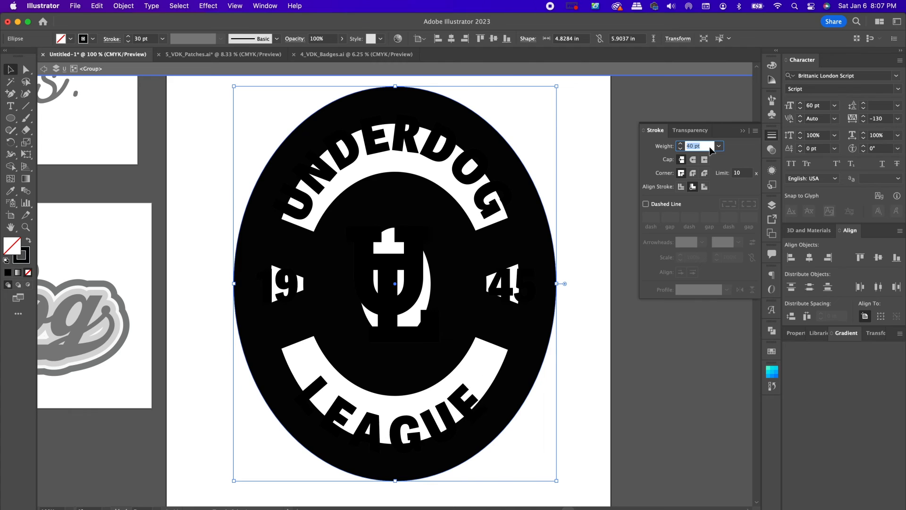
{"action": "key", "text": "Down"}
{"action": "key", "text": "Down"}
{"action": "key", "text": "Down"}
{"action": "key", "text": "Down"}
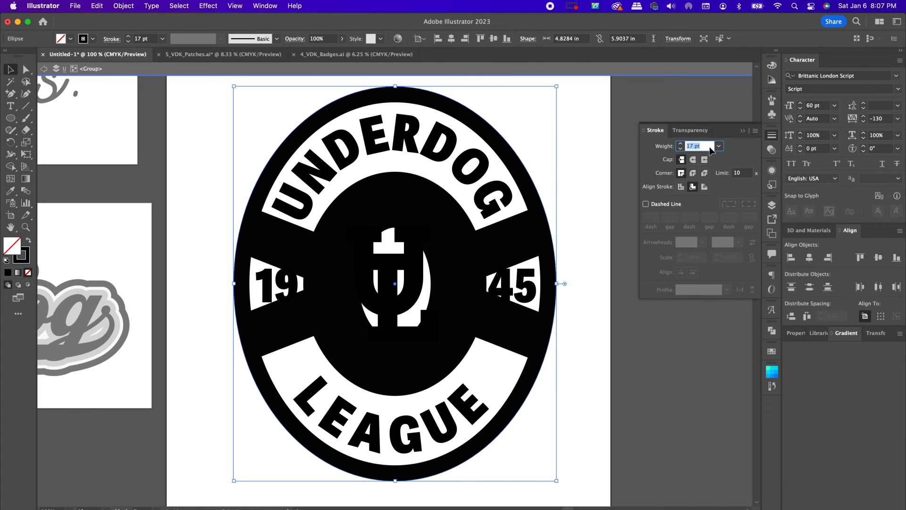
Step: Set the badge's inner ellipse stroke weight to 16 pt and clear the selection
{"action": "left_click", "coordinate": [433, 207]}
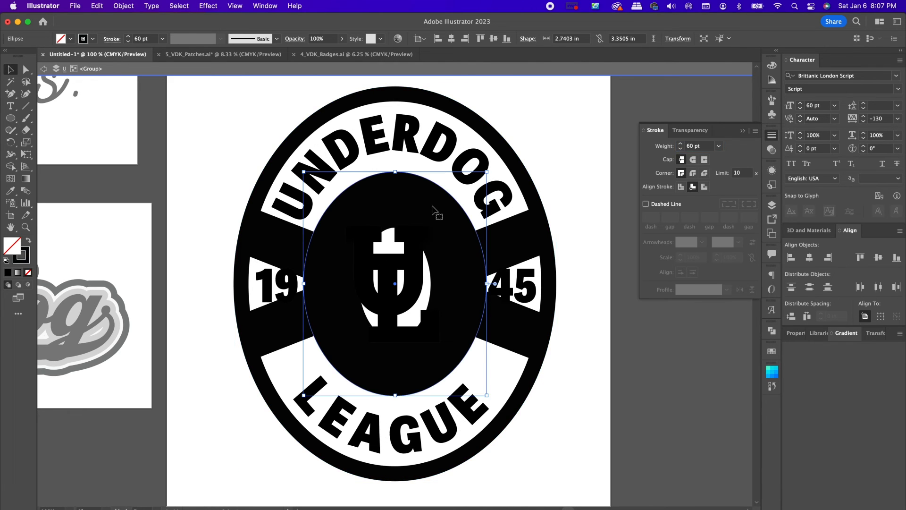
{"action": "double_click", "coordinate": [692, 146]}
{"action": "type", "text": "16"}
{"action": "key", "text": "Return"}
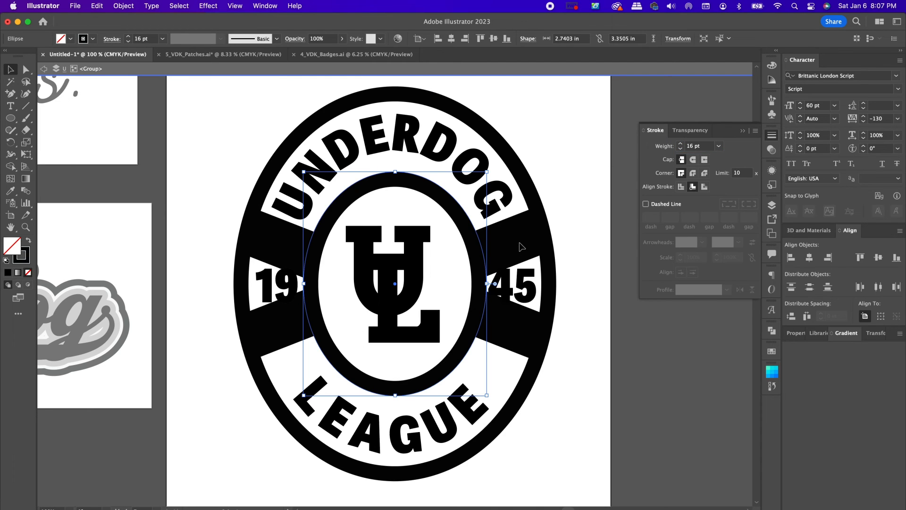
{"action": "key", "text": "super+shift+a"}
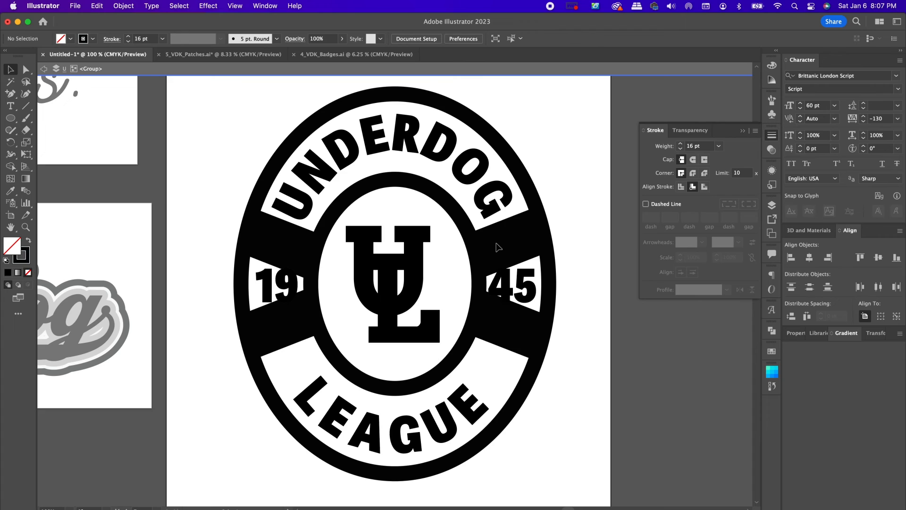
Step: Reduce the stroke weight of the divider lines around the "45" to 15 pt
{"action": "left_click", "coordinate": [502, 253]}
{"action": "left_click", "coordinate": [702, 149]}
{"action": "key", "text": "shift+Down"}
{"action": "key", "text": "shift+Down"}
{"action": "key", "text": "shift+Down"}
{"action": "key", "text": "shift+Down"}
{"action": "key", "text": "Up"}
{"action": "key", "text": "Up"}
{"action": "key", "text": "Up"}
{"action": "key", "text": "Up"}
{"action": "key", "text": "Up"}
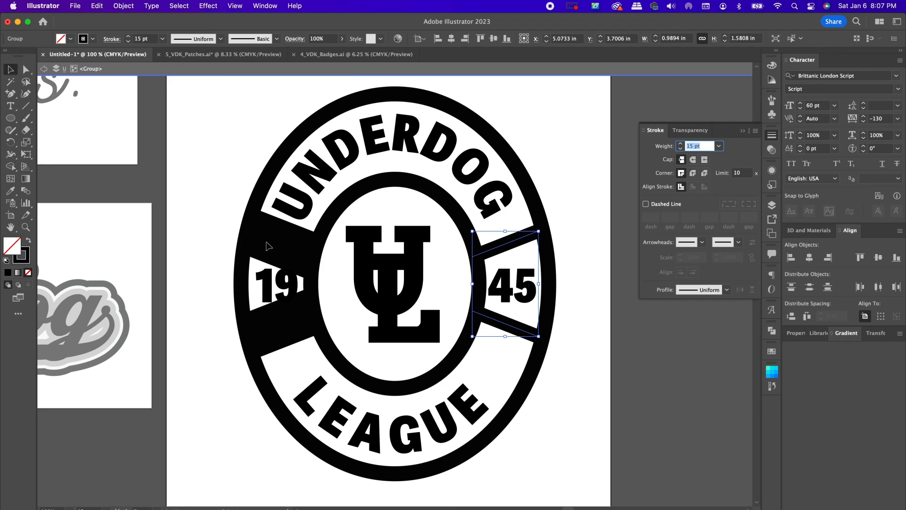
Step: Set the stroke weight of the divider lines around the "19" to 15 pt
{"action": "left_click", "coordinate": [266, 245]}
{"action": "left_click", "coordinate": [692, 149]}
{"action": "type", "text": "15"}
{"action": "key", "text": "Return"}
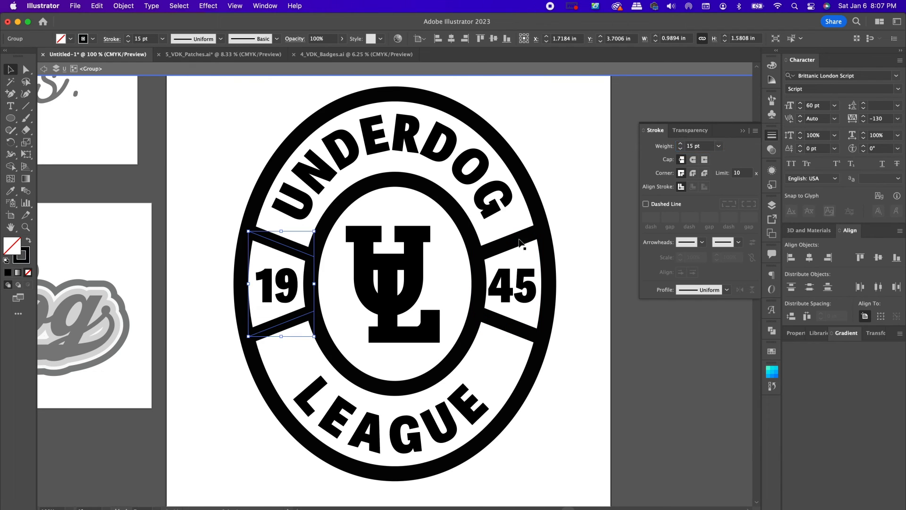
Step: Change the badge's "45" text to "23" and nudge it right to centre it in its section
{"action": "double_click", "coordinate": [520, 284]}
{"action": "double_click", "coordinate": [521, 284]}
{"action": "type", "text": "23"}
{"action": "left_click", "coordinate": [10, 70]}
{"action": "key", "text": "Right"}
{"action": "key", "text": "Right"}
{"action": "key", "text": "Right"}
{"action": "key", "text": "Right"}
{"action": "key", "text": "Right"}
{"action": "key", "text": "Right"}
{"action": "key", "text": "Right"}
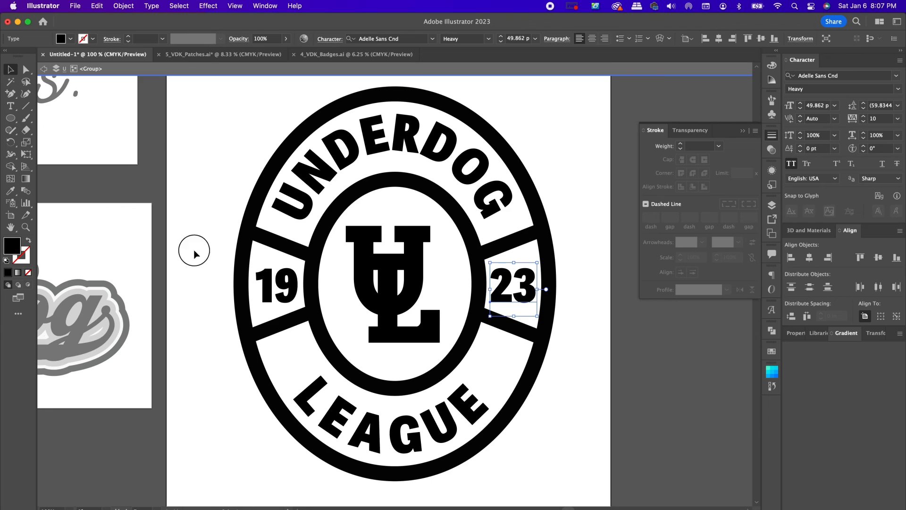
Step: Leave isolation, shift the whole Underdog League badge slightly on its artboard and deselect it
{"action": "double_click", "coordinate": [194, 254]}
{"action": "key", "text": "super+minus"}
{"action": "key", "text": "super+minus"}
{"action": "left_click_drag", "start_coordinate": [311, 205], "coordinate": [474, 376]}
{"action": "left_click", "coordinate": [417, 362]}
{"action": "left_click_drag", "start_coordinate": [417, 362], "coordinate": [414, 369]}
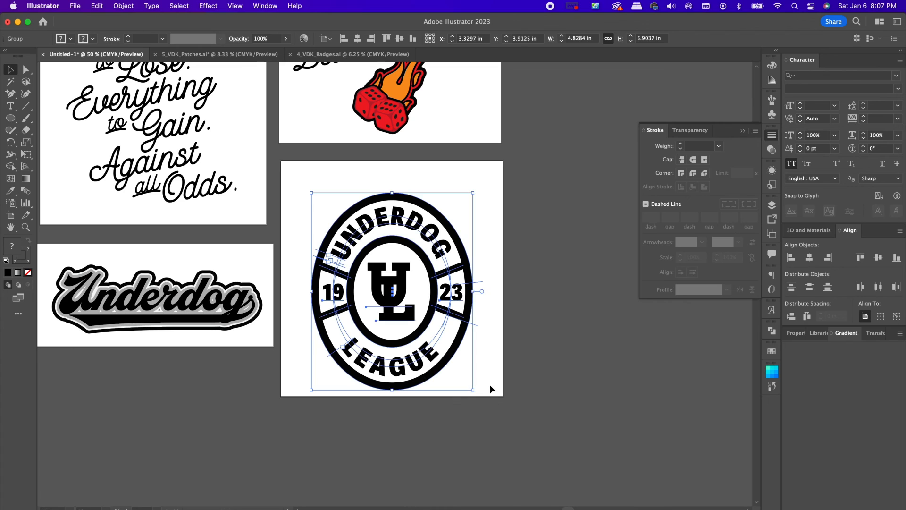
{"action": "left_click", "coordinate": [489, 384]}
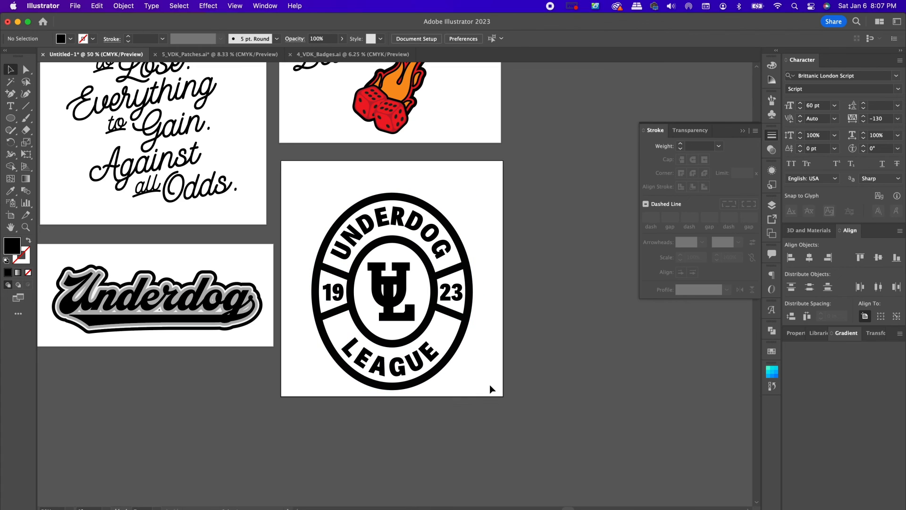
Step: Copy the badge's outer ellipse, paste it in place outside the group and enlarge it to about 5.41 × 6.62 in
{"action": "double_click", "coordinate": [458, 249]}
{"action": "left_click", "coordinate": [458, 249]}
{"action": "double_click", "coordinate": [490, 255]}
{"action": "left_click", "coordinate": [96, 6]}
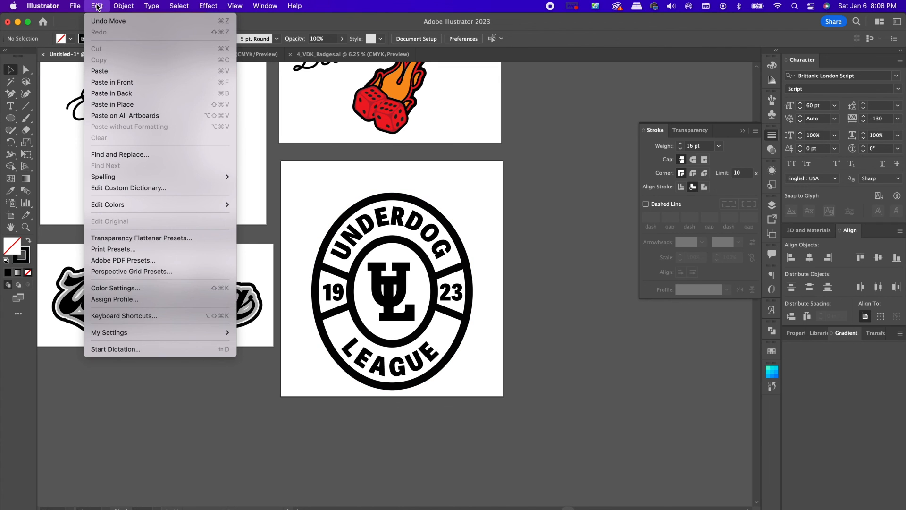
{"action": "left_click", "coordinate": [128, 101]}
{"action": "left_click_drag", "start_coordinate": [475, 291], "coordinate": [482, 291]}
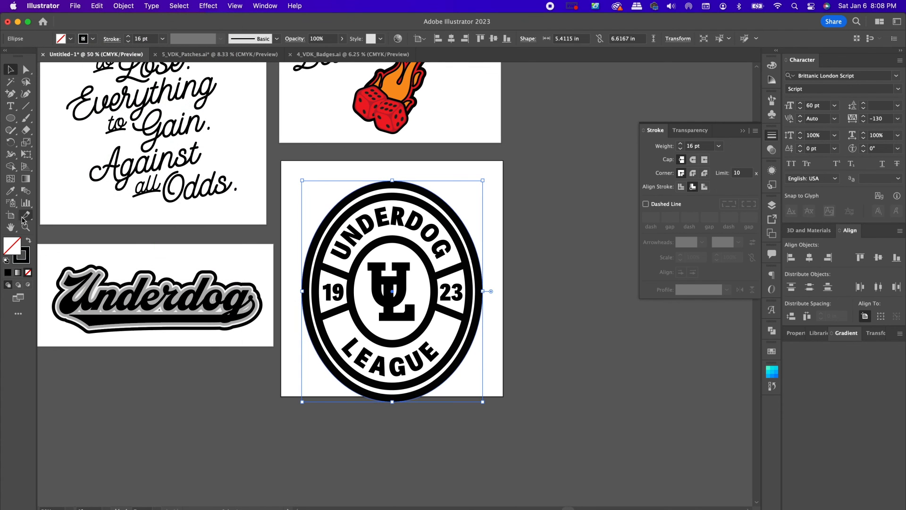
Step: Remove the copied ellipse's stroke and scale it down to about 5.11 × 6.25 in around the badge
{"action": "left_click", "coordinate": [25, 252]}
{"action": "left_click", "coordinate": [28, 273]}
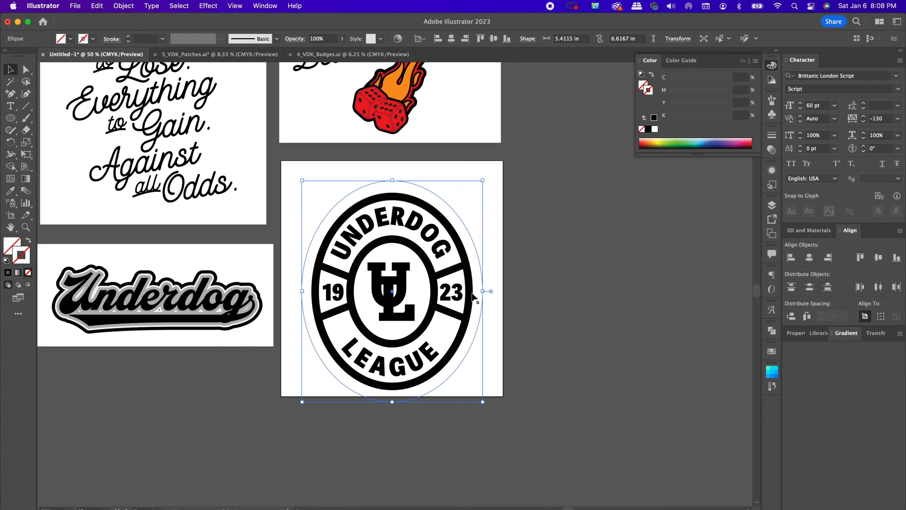
{"action": "left_click_drag", "start_coordinate": [482, 291], "coordinate": [477, 292]}
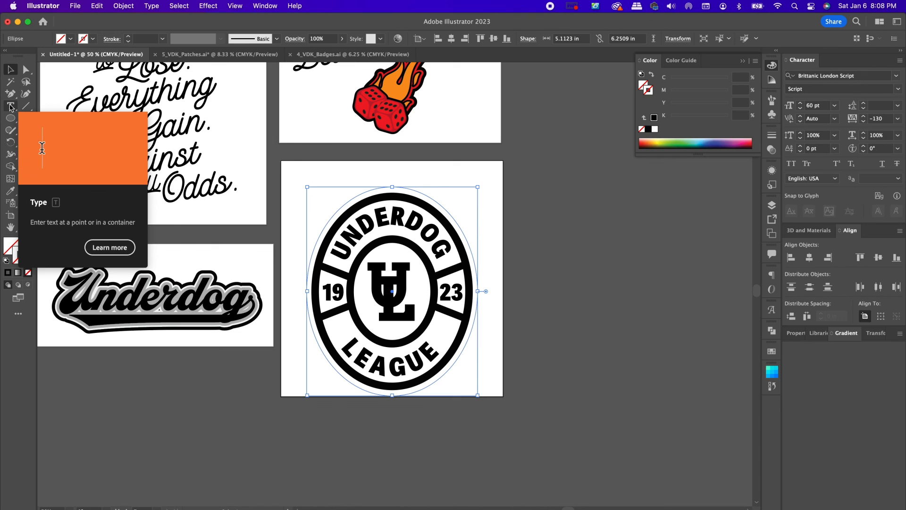
Step: Add the path text "Against" along the copied ellipse and set its tracking to 0
{"action": "left_click_drag", "start_coordinate": [9, 107], "coordinate": [62, 129]}
{"action": "left_click", "coordinate": [318, 236]}
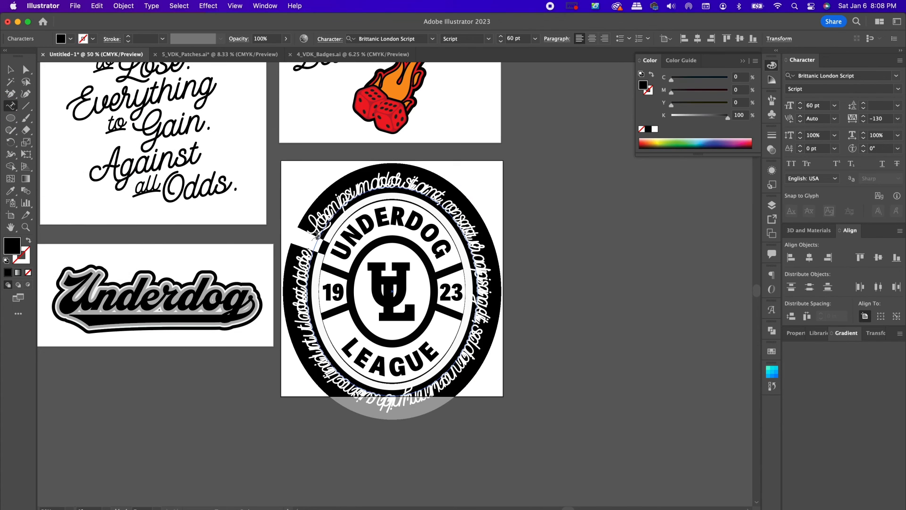
{"action": "type", "text": "Against"}
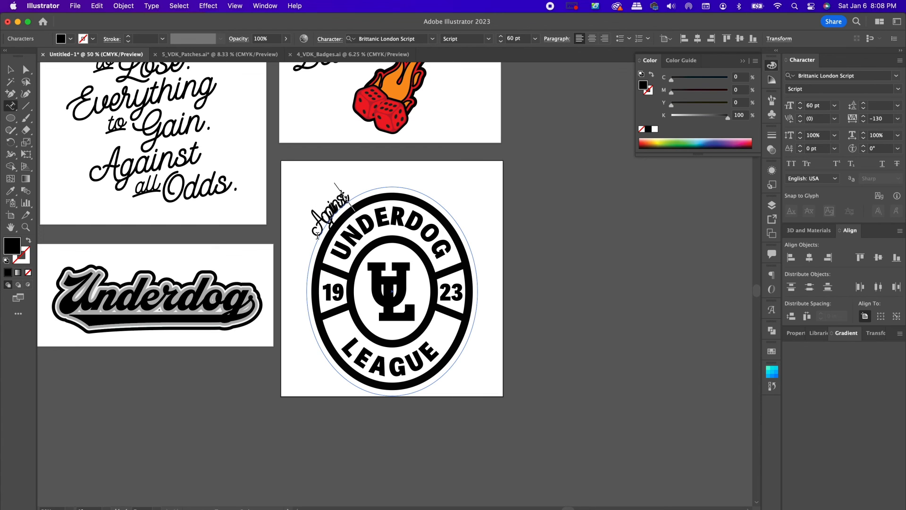
{"action": "double_click", "coordinate": [337, 225]}
{"action": "double_click", "coordinate": [877, 118]}
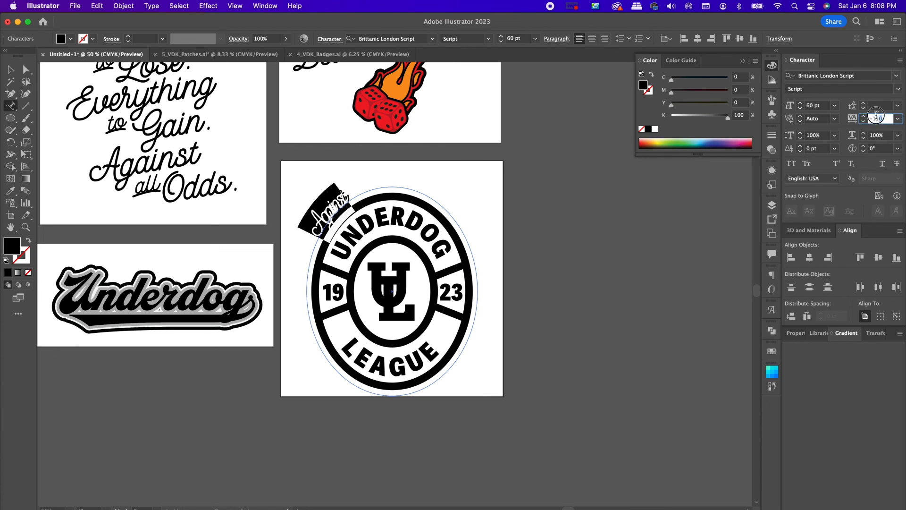
{"action": "type", "text": "0"}
{"action": "key", "text": "Return"}
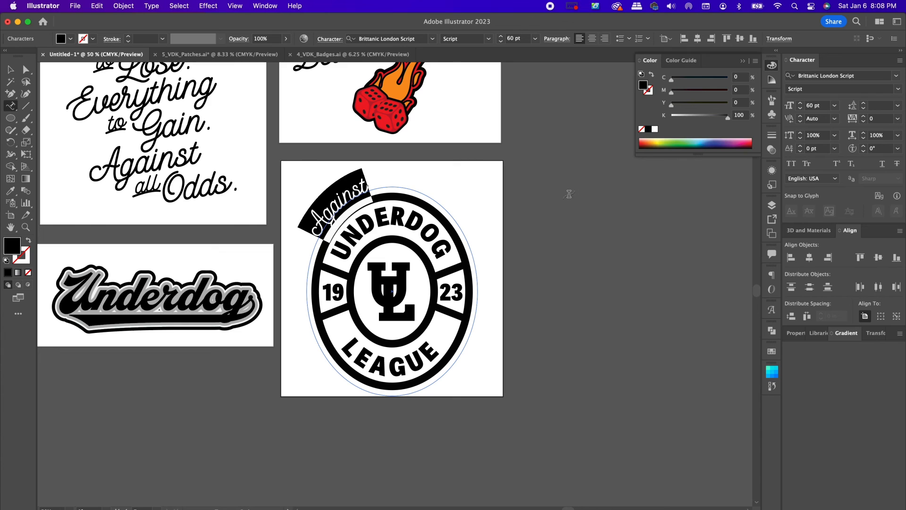
Step: Add "Odds" after a wide gap following "Against" and slide the path text clockwise along the ellipse
{"action": "scroll", "coordinate": [541, 238], "scroll_direction": "up", "scroll_amount": 2}
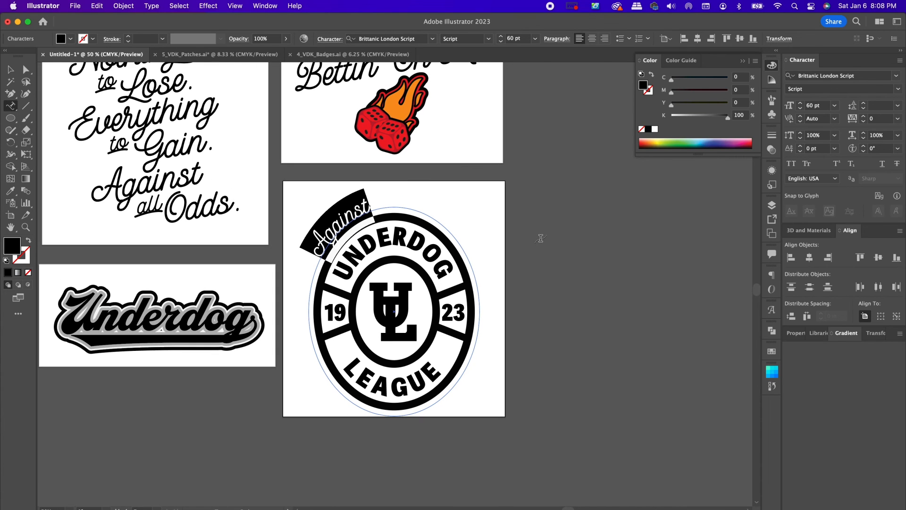
{"action": "left_click", "coordinate": [371, 207]}
{"action": "type", "text": "Odds"}
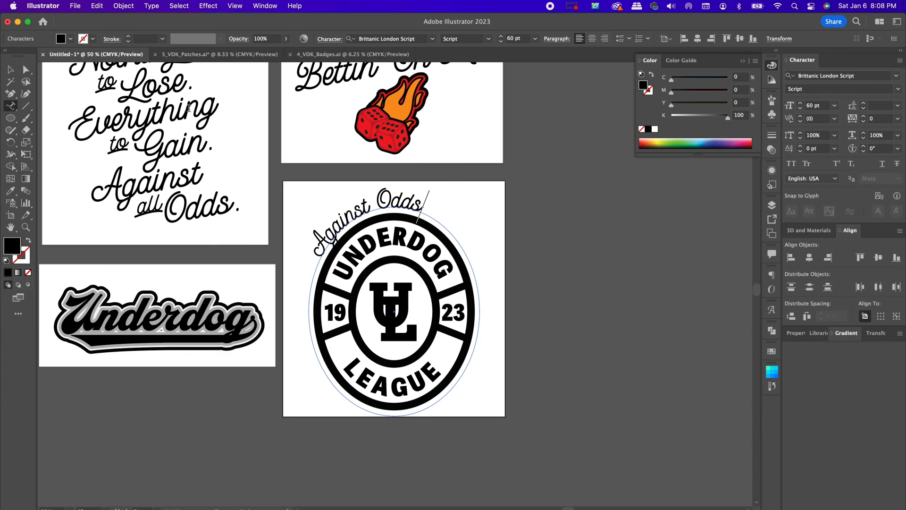
{"action": "left_click", "coordinate": [381, 201]}
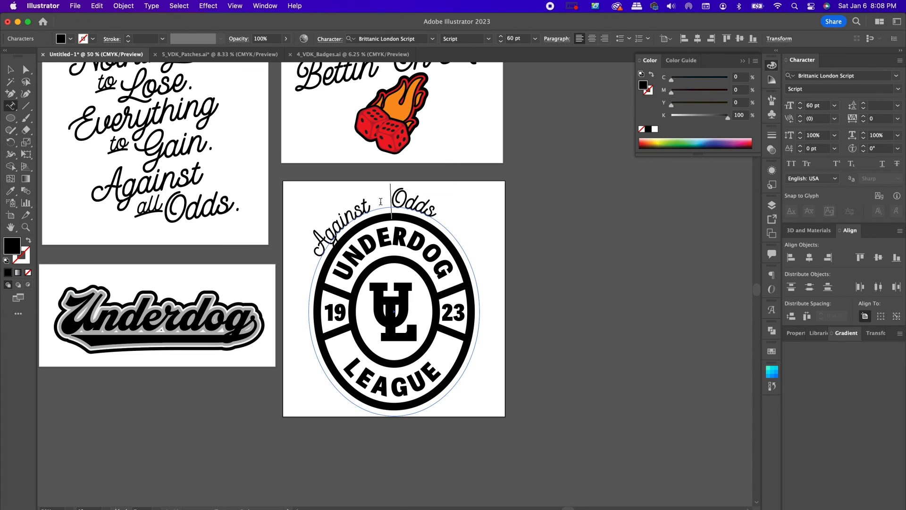
{"action": "left_click", "coordinate": [11, 69]}
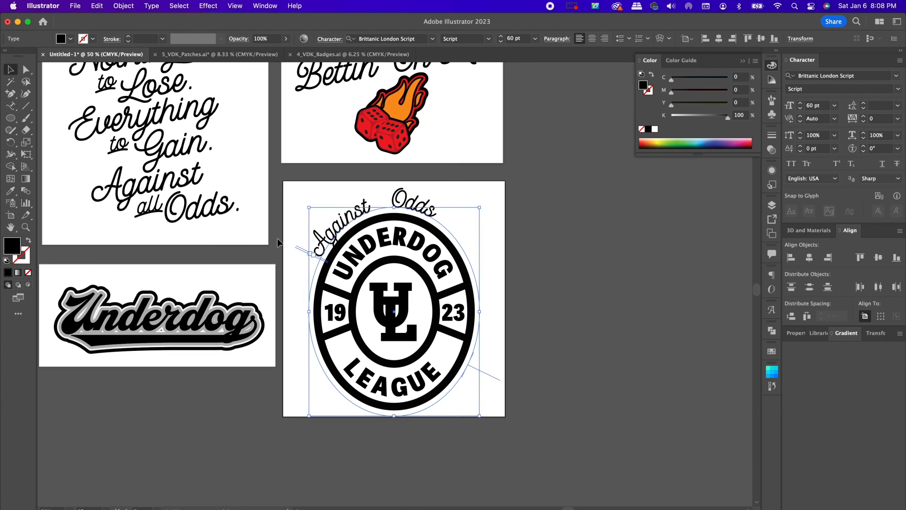
{"action": "left_click_drag", "start_coordinate": [301, 250], "coordinate": [318, 231]}
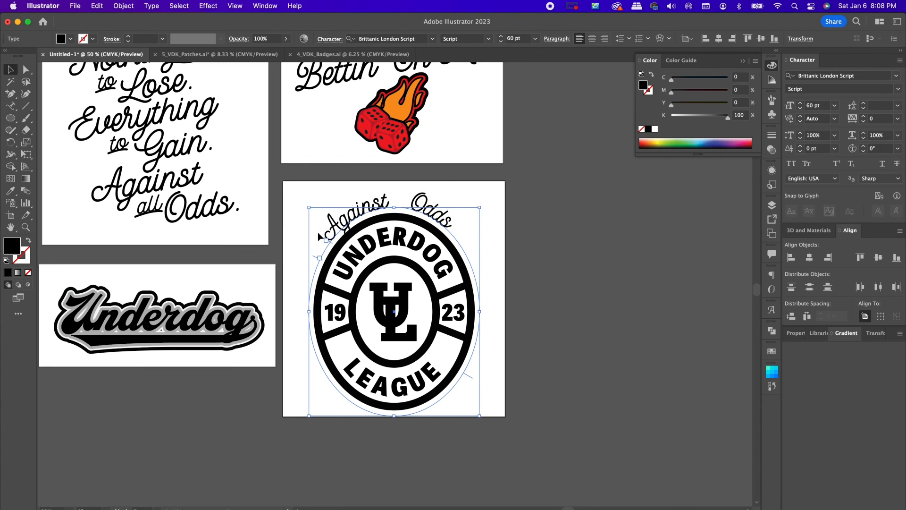
Step: Enlarge the "Against Odds" path text to 90 pt and slide it counterclockwise to centre it over the badge
{"action": "scroll", "coordinate": [301, 239], "scroll_direction": "up", "scroll_amount": 3}
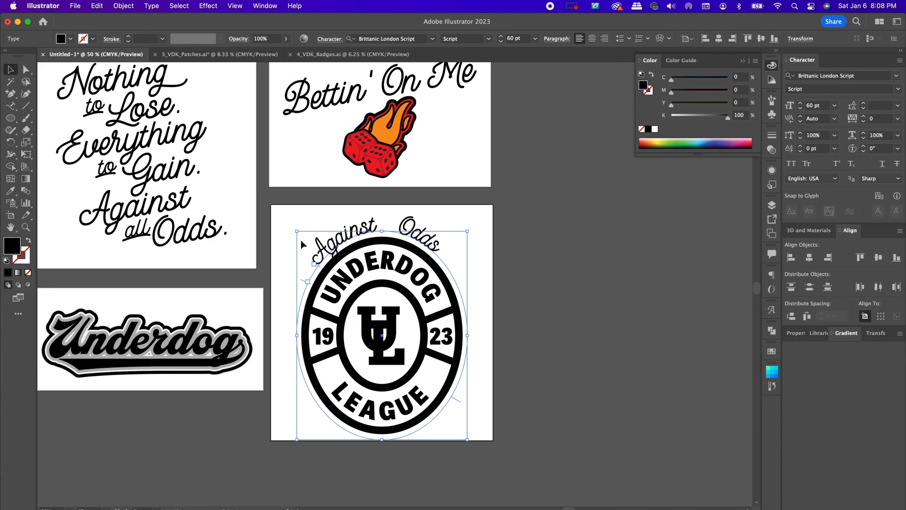
{"action": "left_click", "coordinate": [826, 106]}
{"action": "key", "text": "shift+Up"}
{"action": "key", "text": "shift+Up"}
{"action": "key", "text": "shift+Up"}
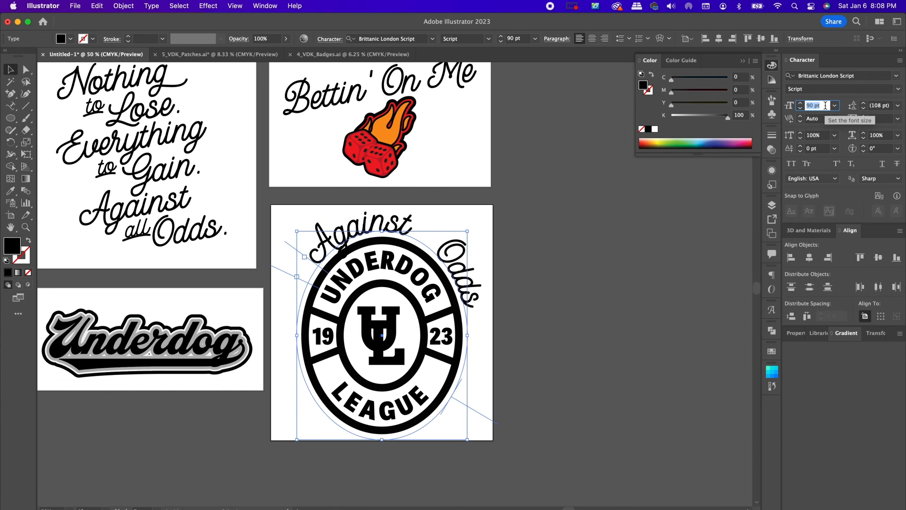
{"action": "key", "text": "Return"}
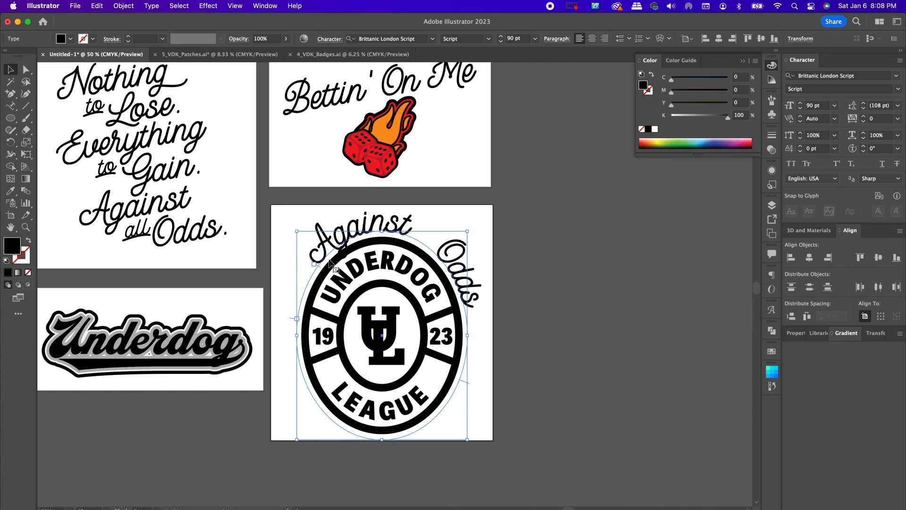
{"action": "left_click_drag", "start_coordinate": [314, 264], "coordinate": [306, 291]}
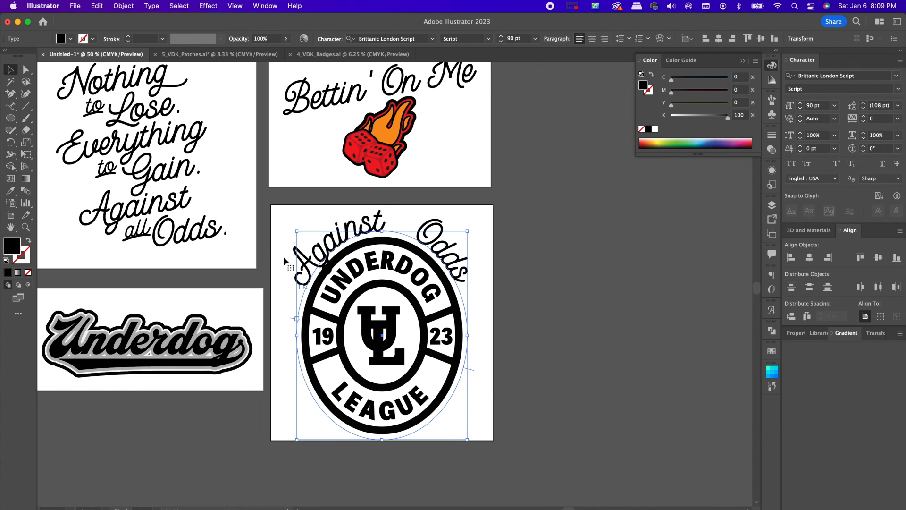
Step: Copy the underlined "all" from the "Nothing to Lose" lettering, fit it rotated into the gap between "Against" and "Odds", and deselect it
{"action": "scroll", "coordinate": [232, 182], "scroll_direction": "up", "scroll_amount": 3}
{"action": "left_click", "coordinate": [155, 281]}
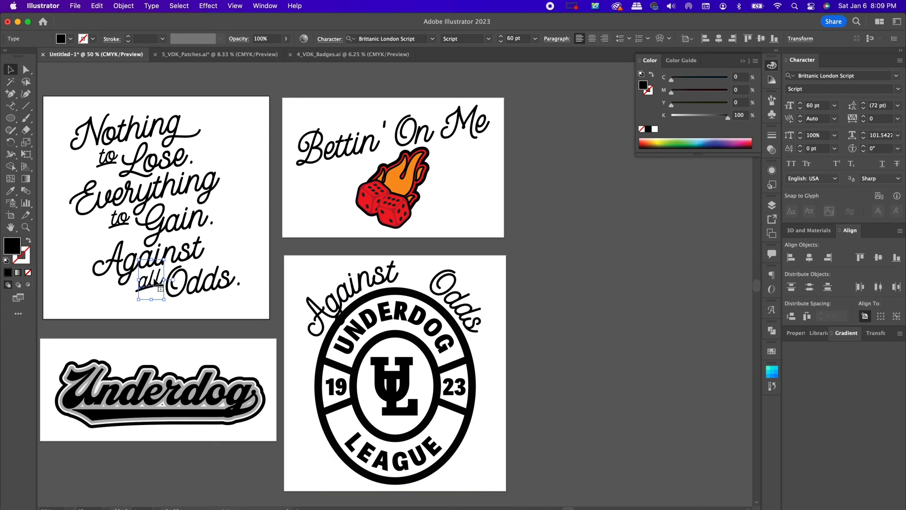
{"action": "left_click", "coordinate": [137, 291], "text": "shift"}
{"action": "left_click", "coordinate": [346, 289]}
{"action": "key", "text": "super+v"}
{"action": "left_click_drag", "start_coordinate": [390, 286], "coordinate": [441, 262]}
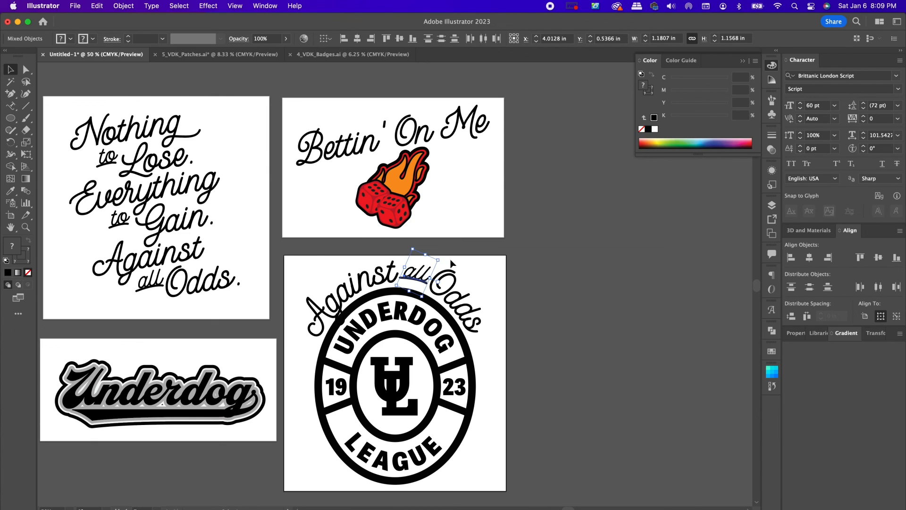
{"action": "left_click", "coordinate": [601, 310]}
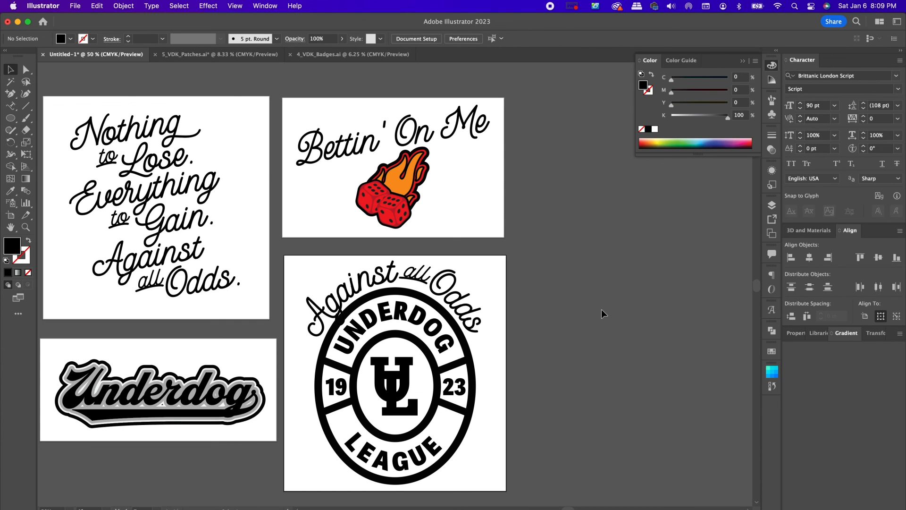
{"action": "key", "text": "super+minus"}
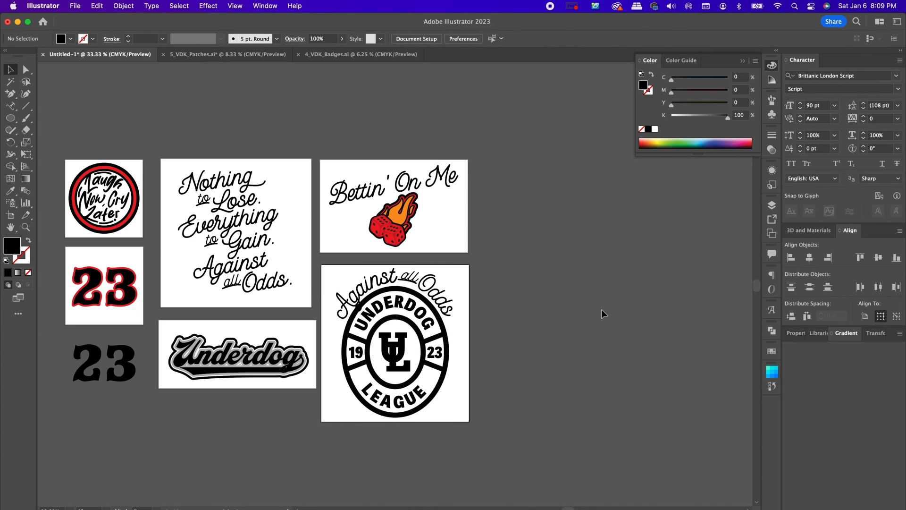